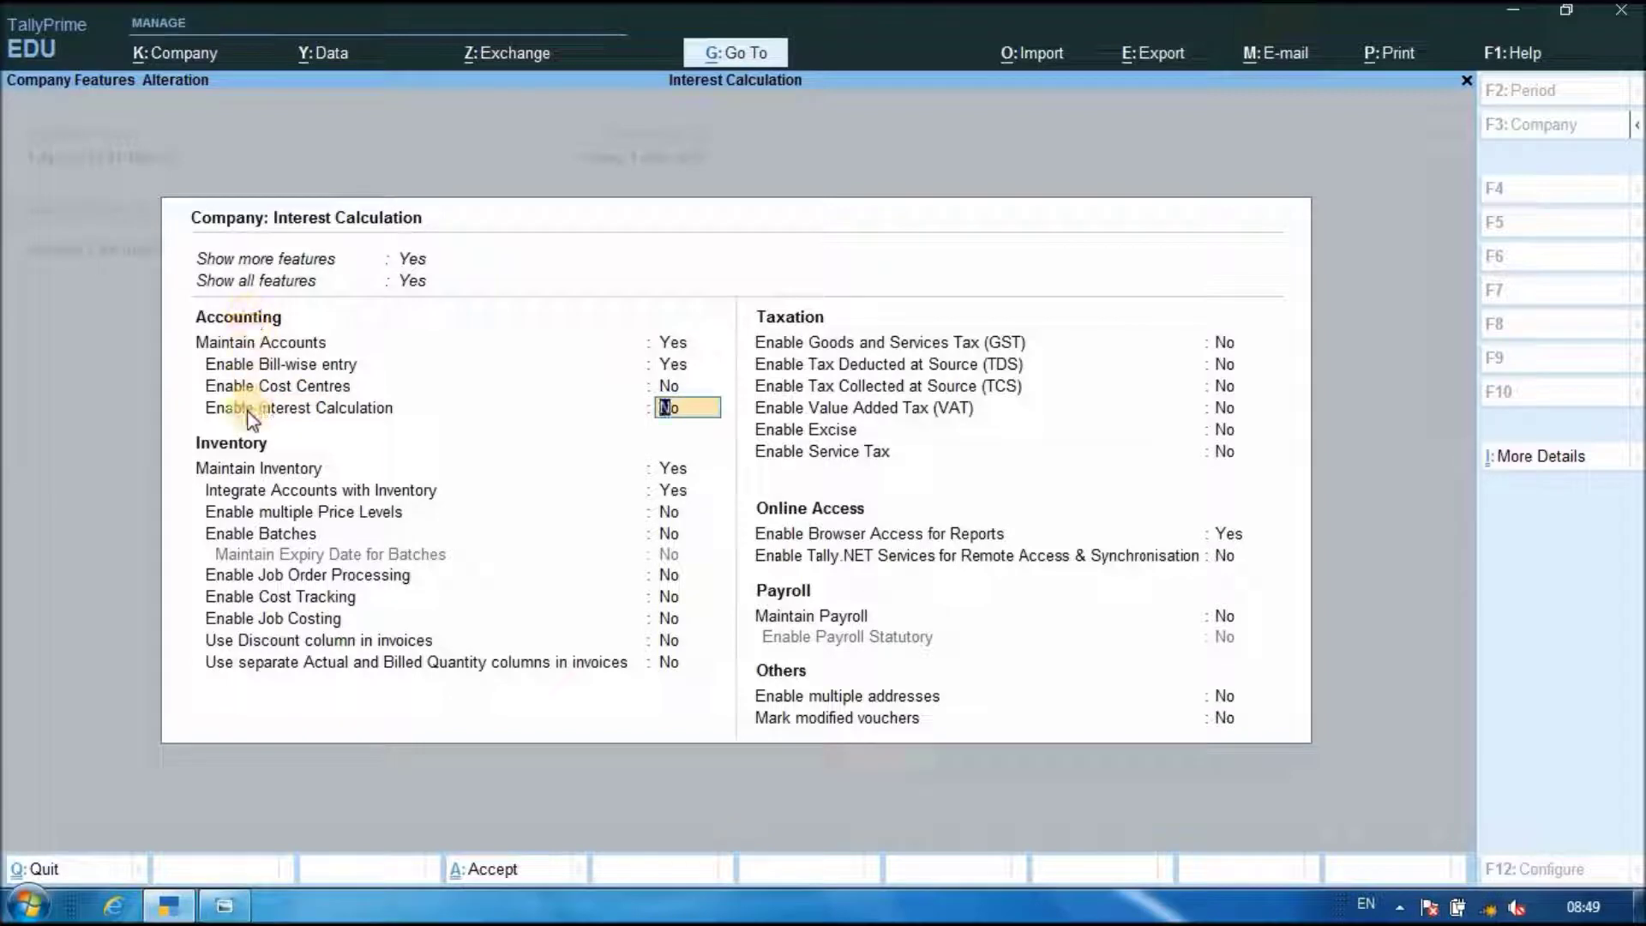
- Enable Interest Calculation in the company's accounting features and save the feature settings
{"action": "type", "text": "y"}
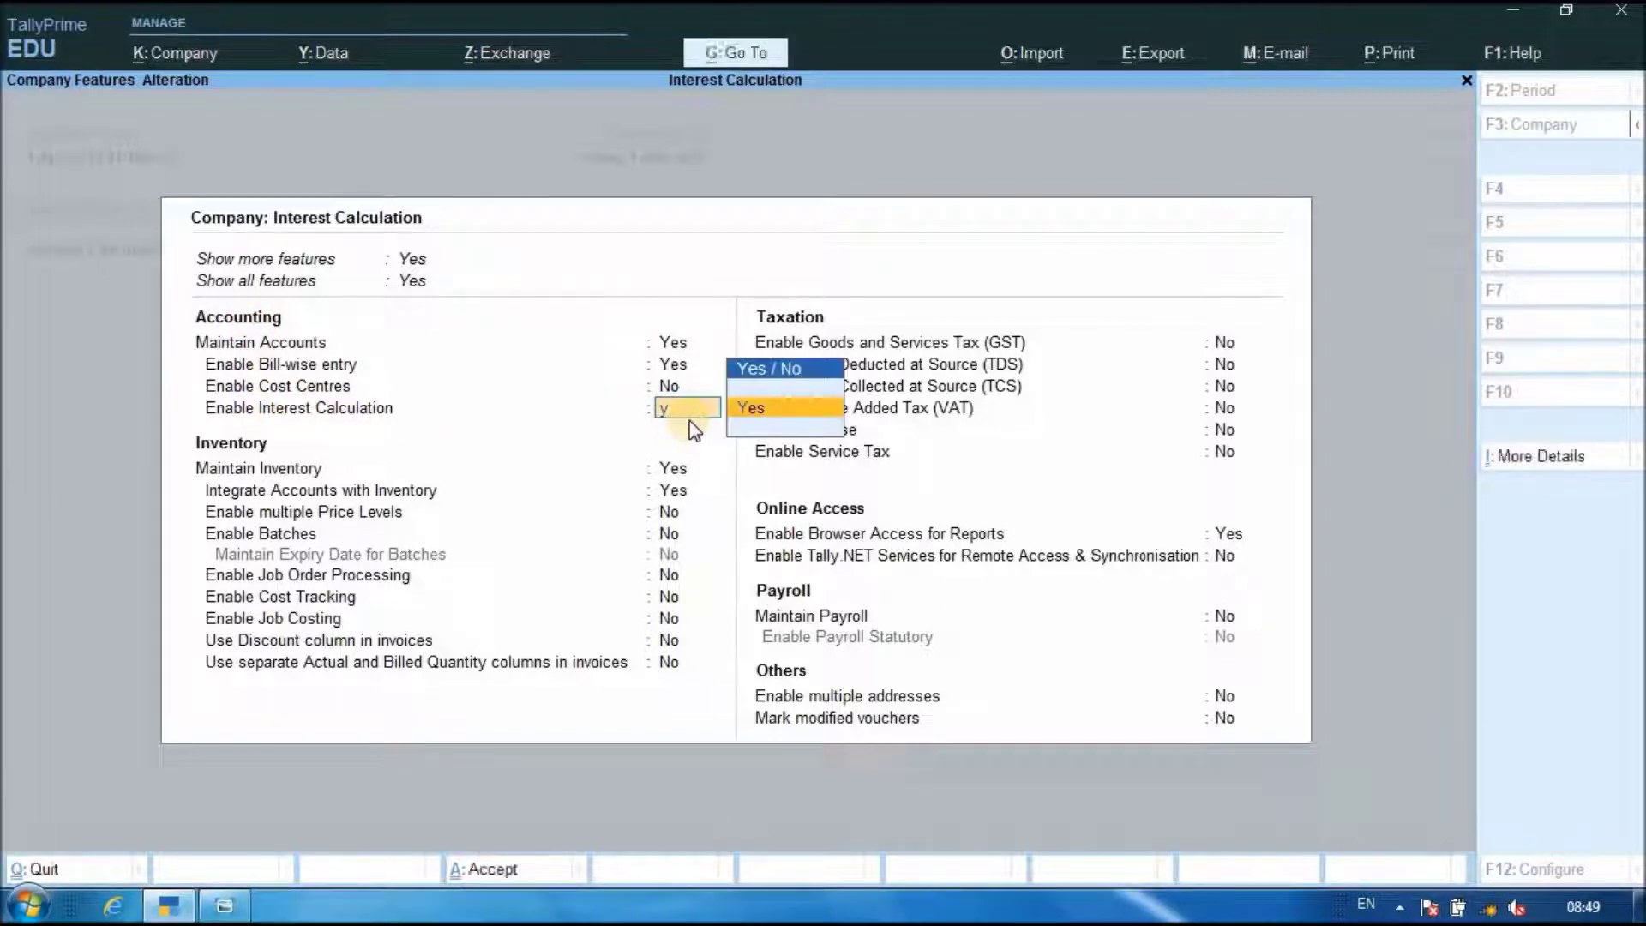
{"action": "type", "text": "y"}
{"action": "key", "text": "Return"}
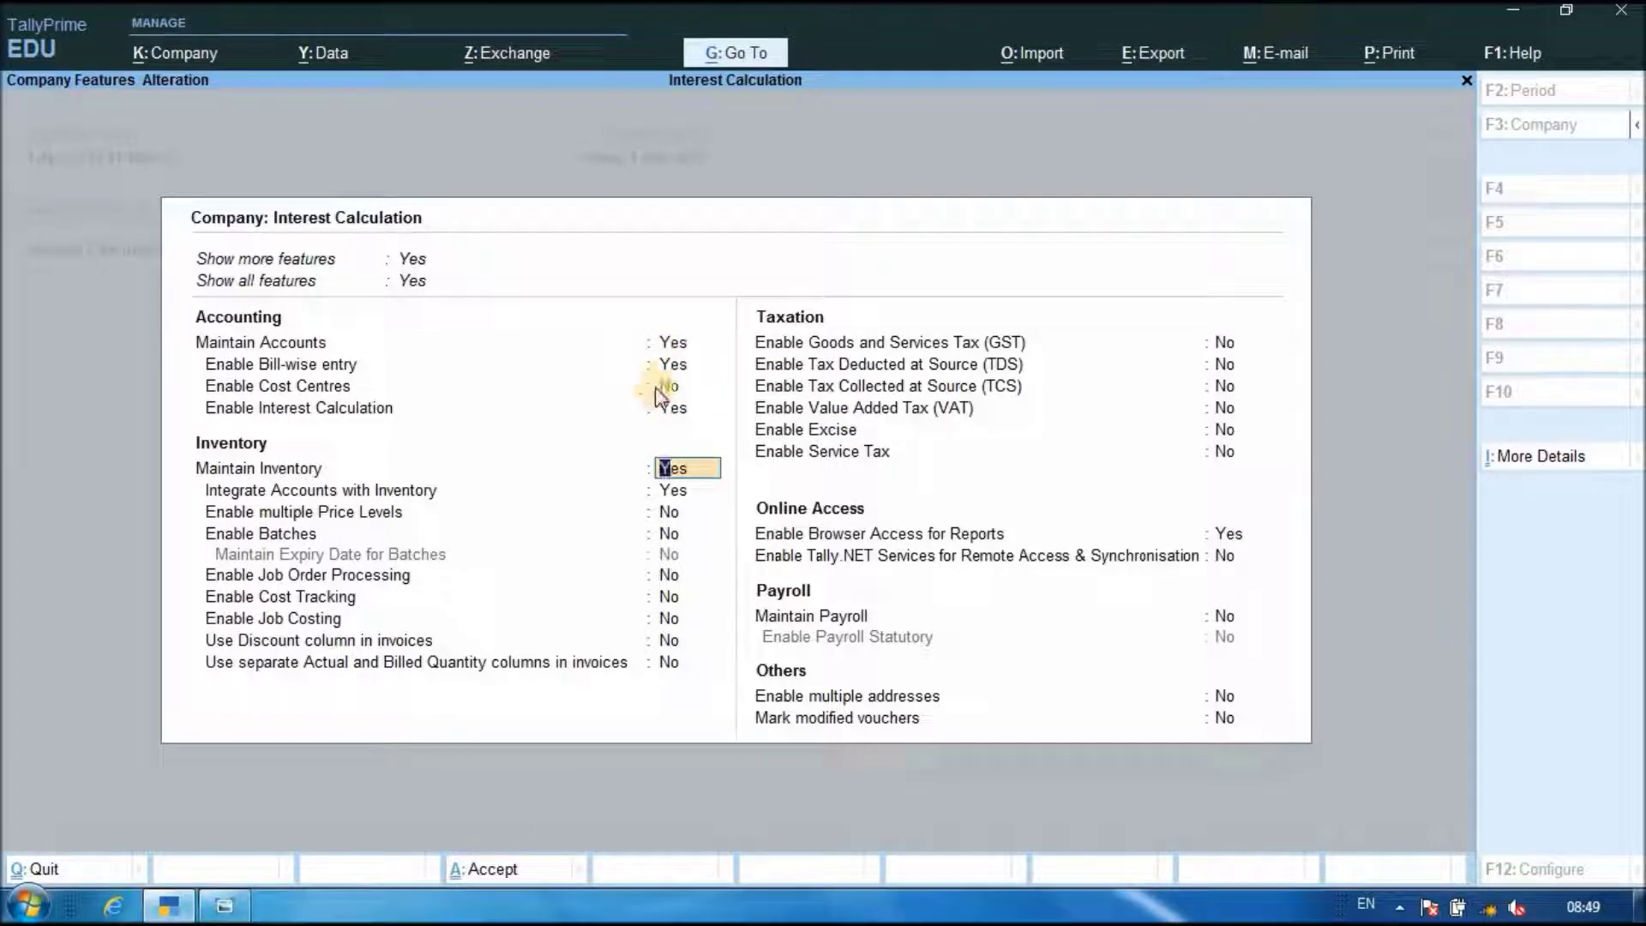
{"action": "left_click", "coordinate": [675, 409]}
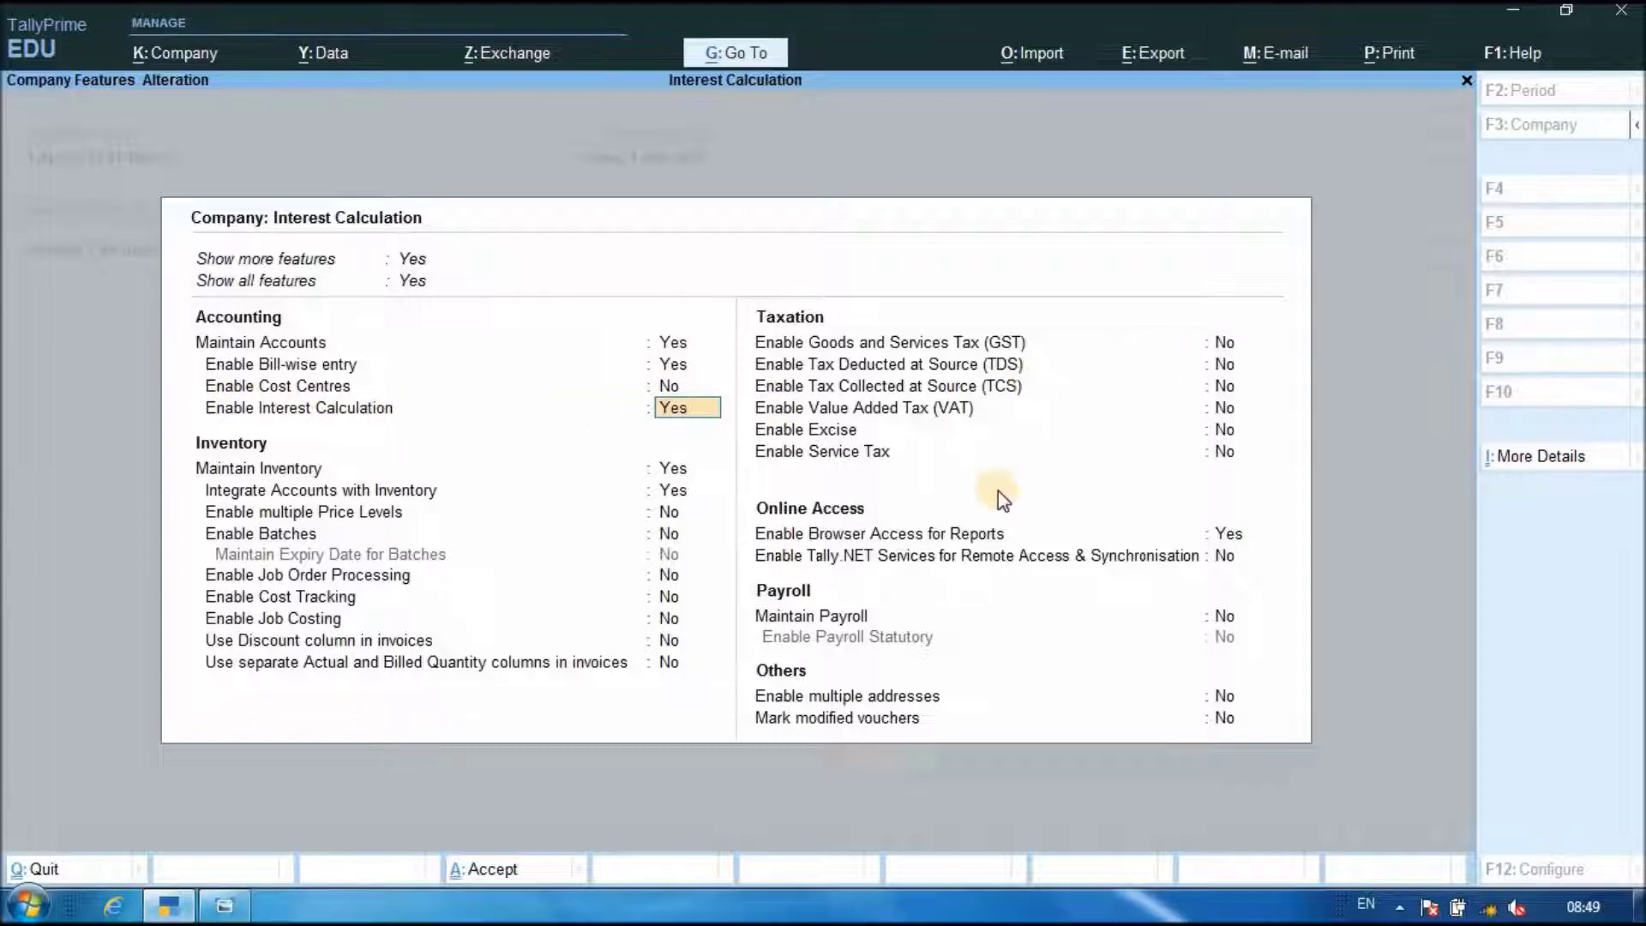
{"action": "key", "text": "ctrl"}
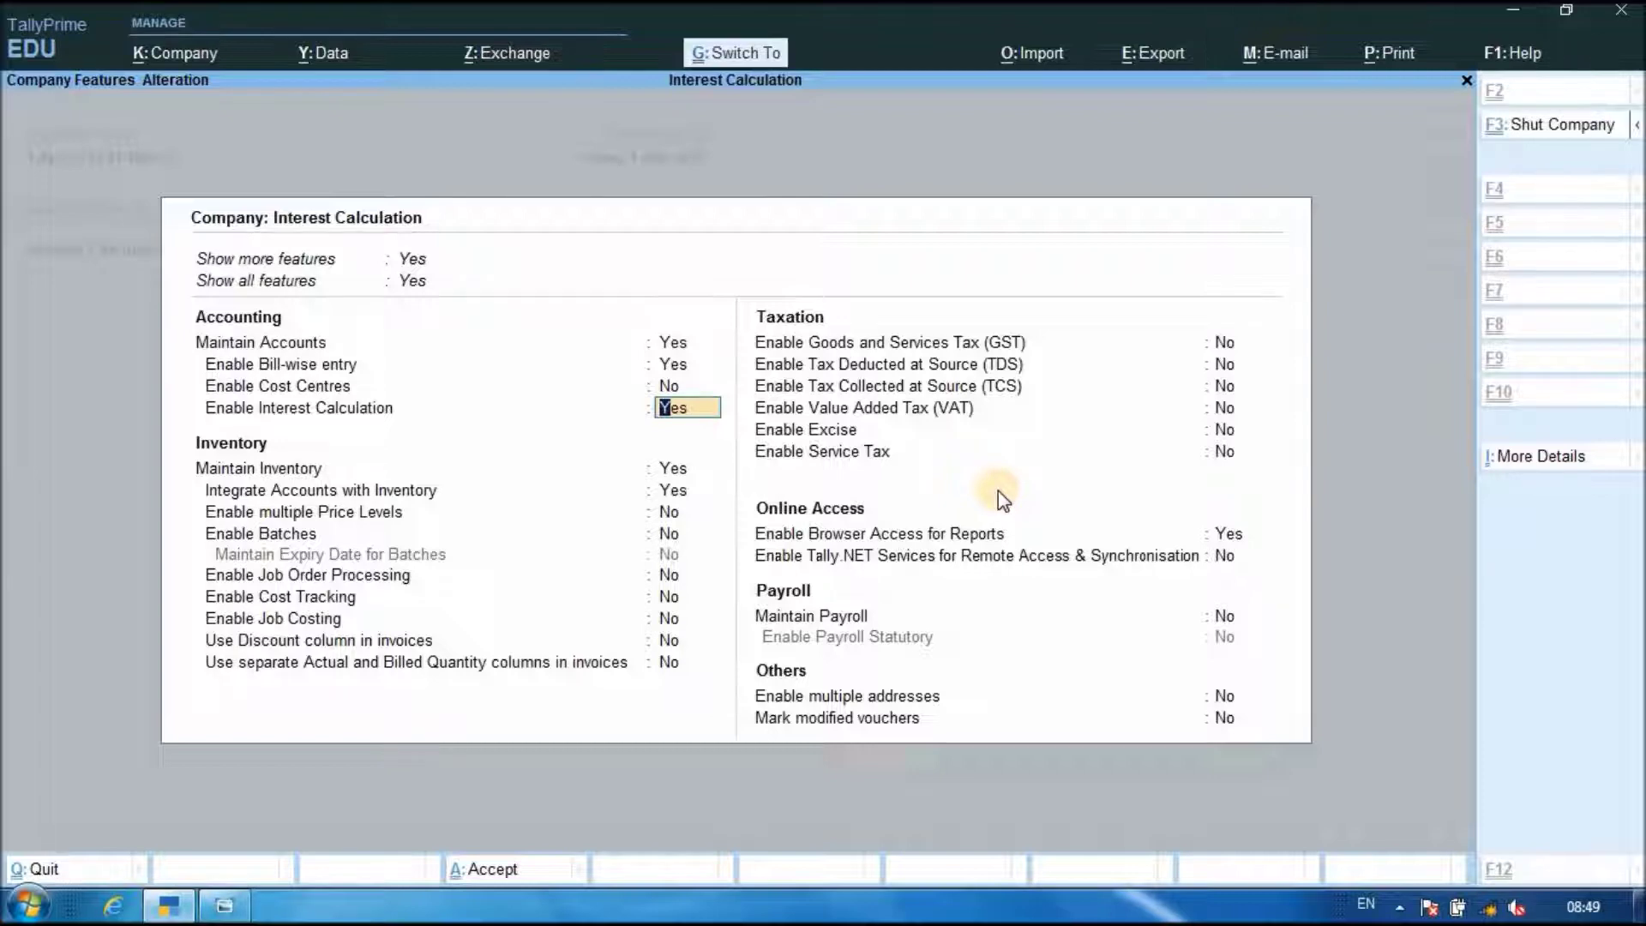
{"action": "key", "text": "ctrl+a"}
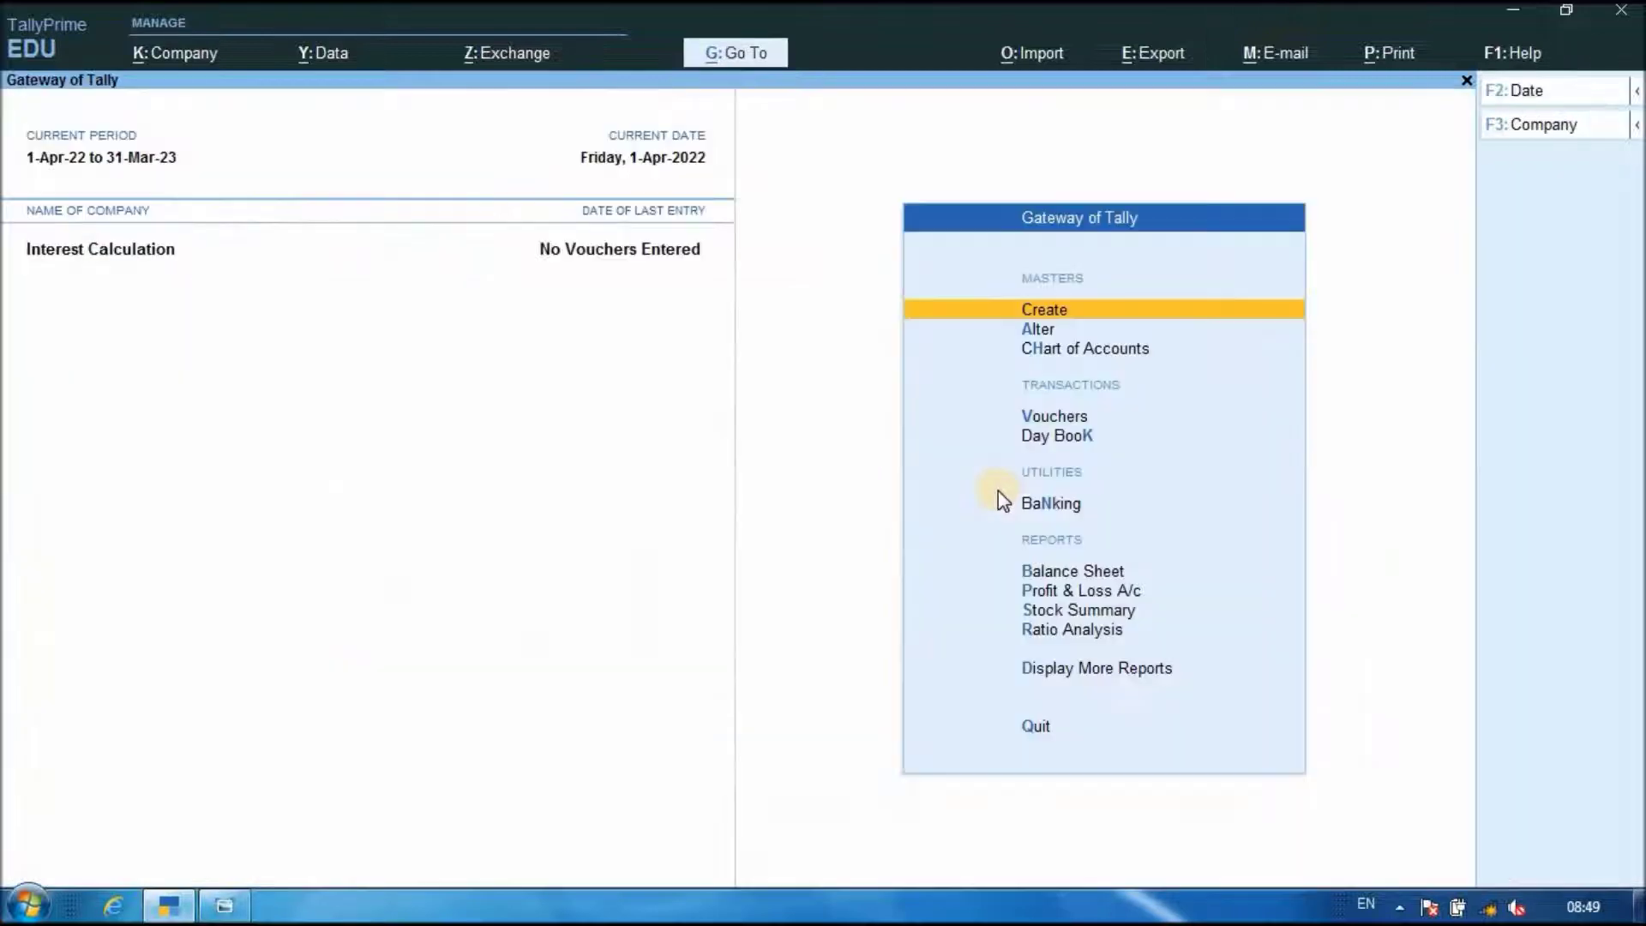
- Start a new ledger named Sbi Loans and place it under the Secured Loans group
{"action": "left_click", "coordinate": [1034, 313]}
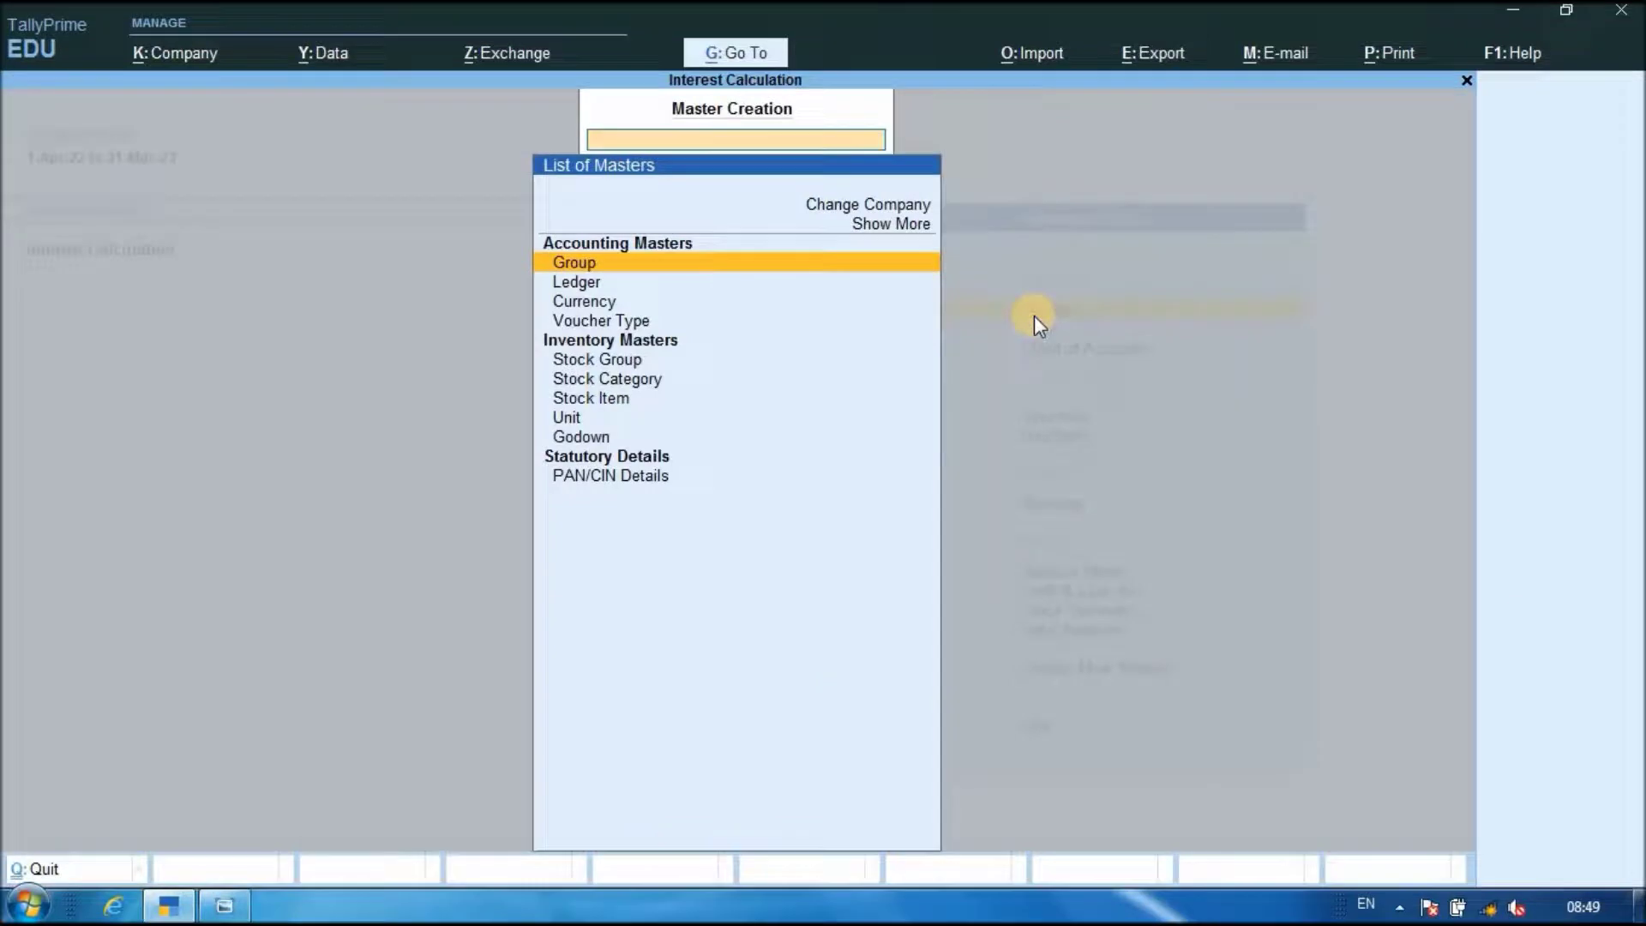
{"action": "left_click", "coordinate": [568, 285]}
{"action": "left_click", "coordinate": [563, 283]}
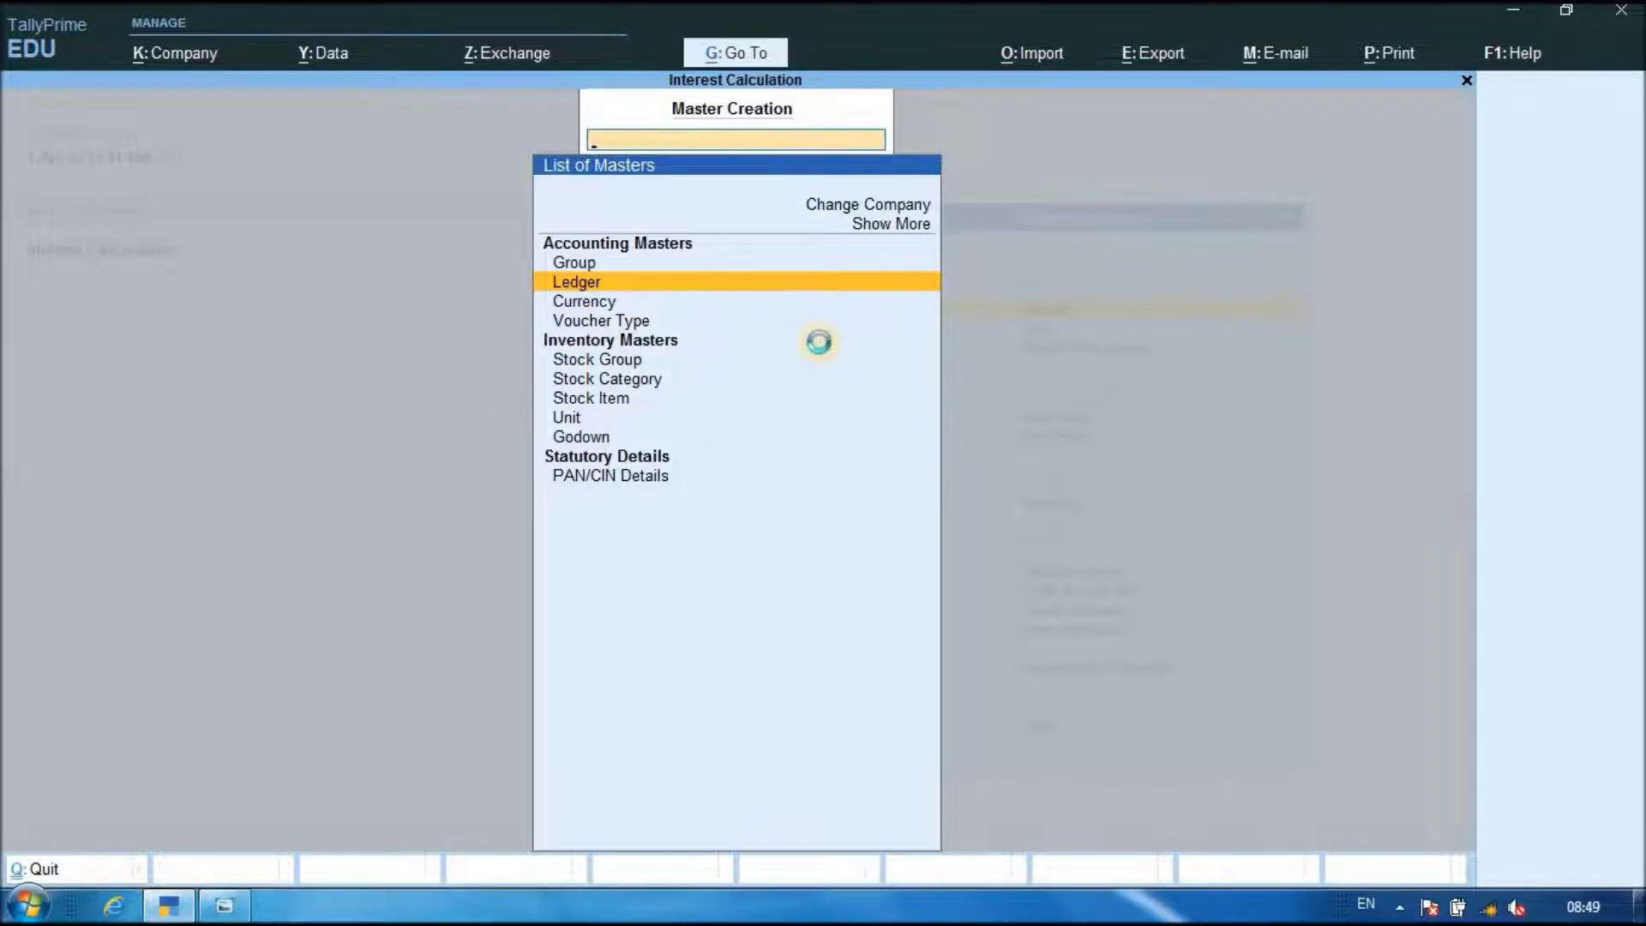
{"action": "type", "text": "Sbi Loans"}
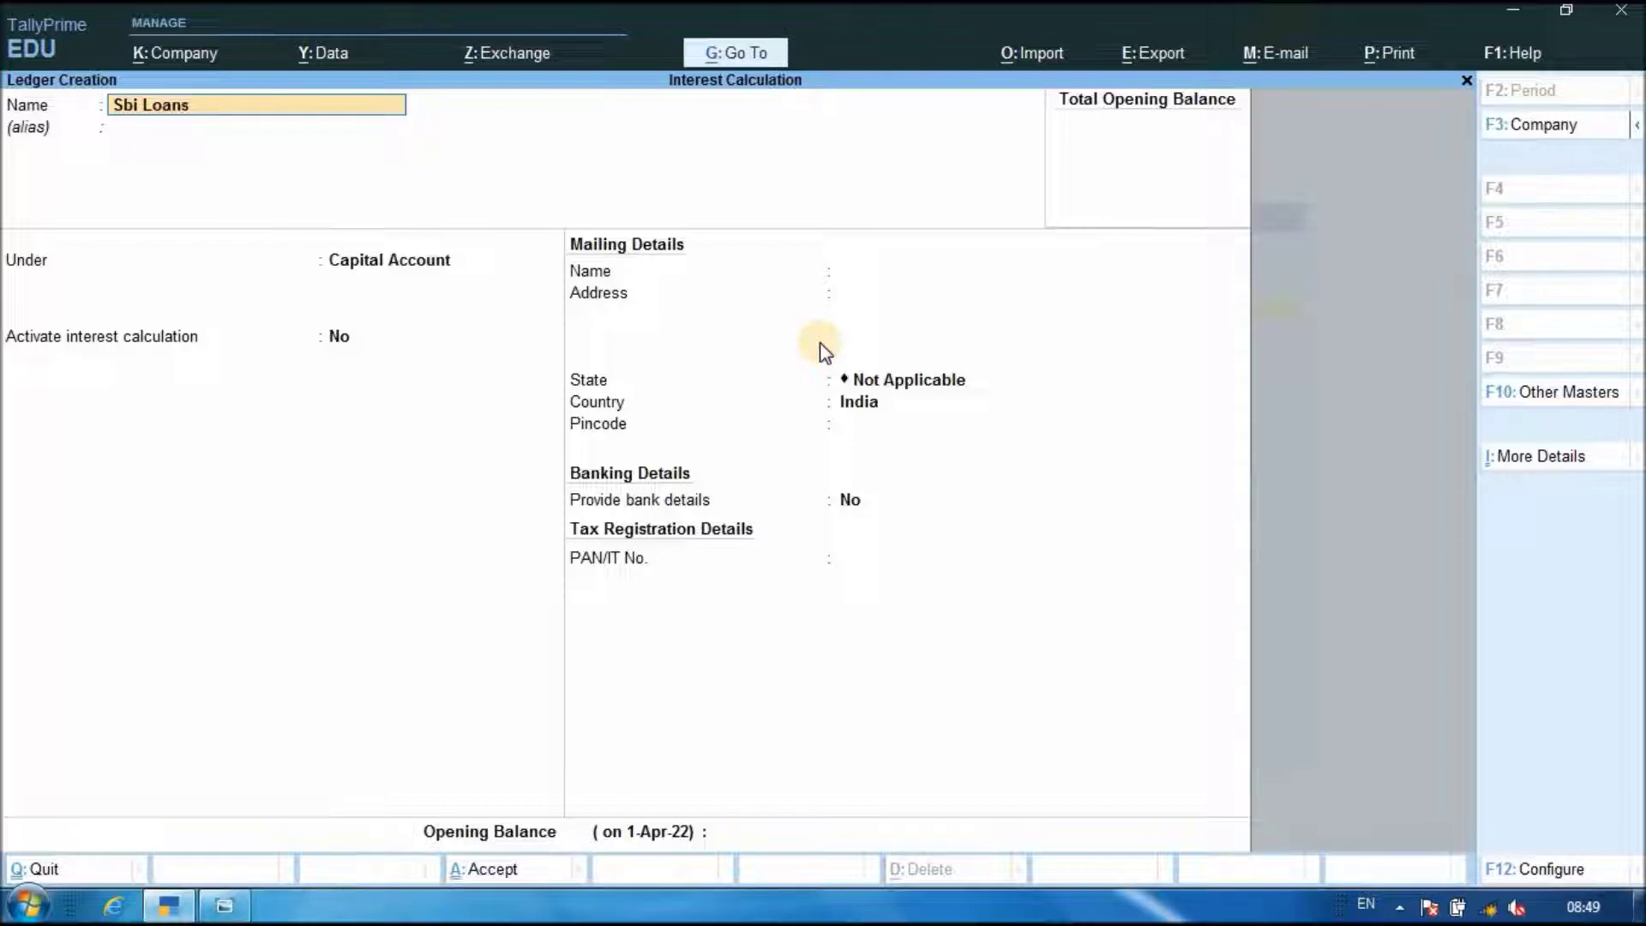
{"action": "key", "text": "Return"}
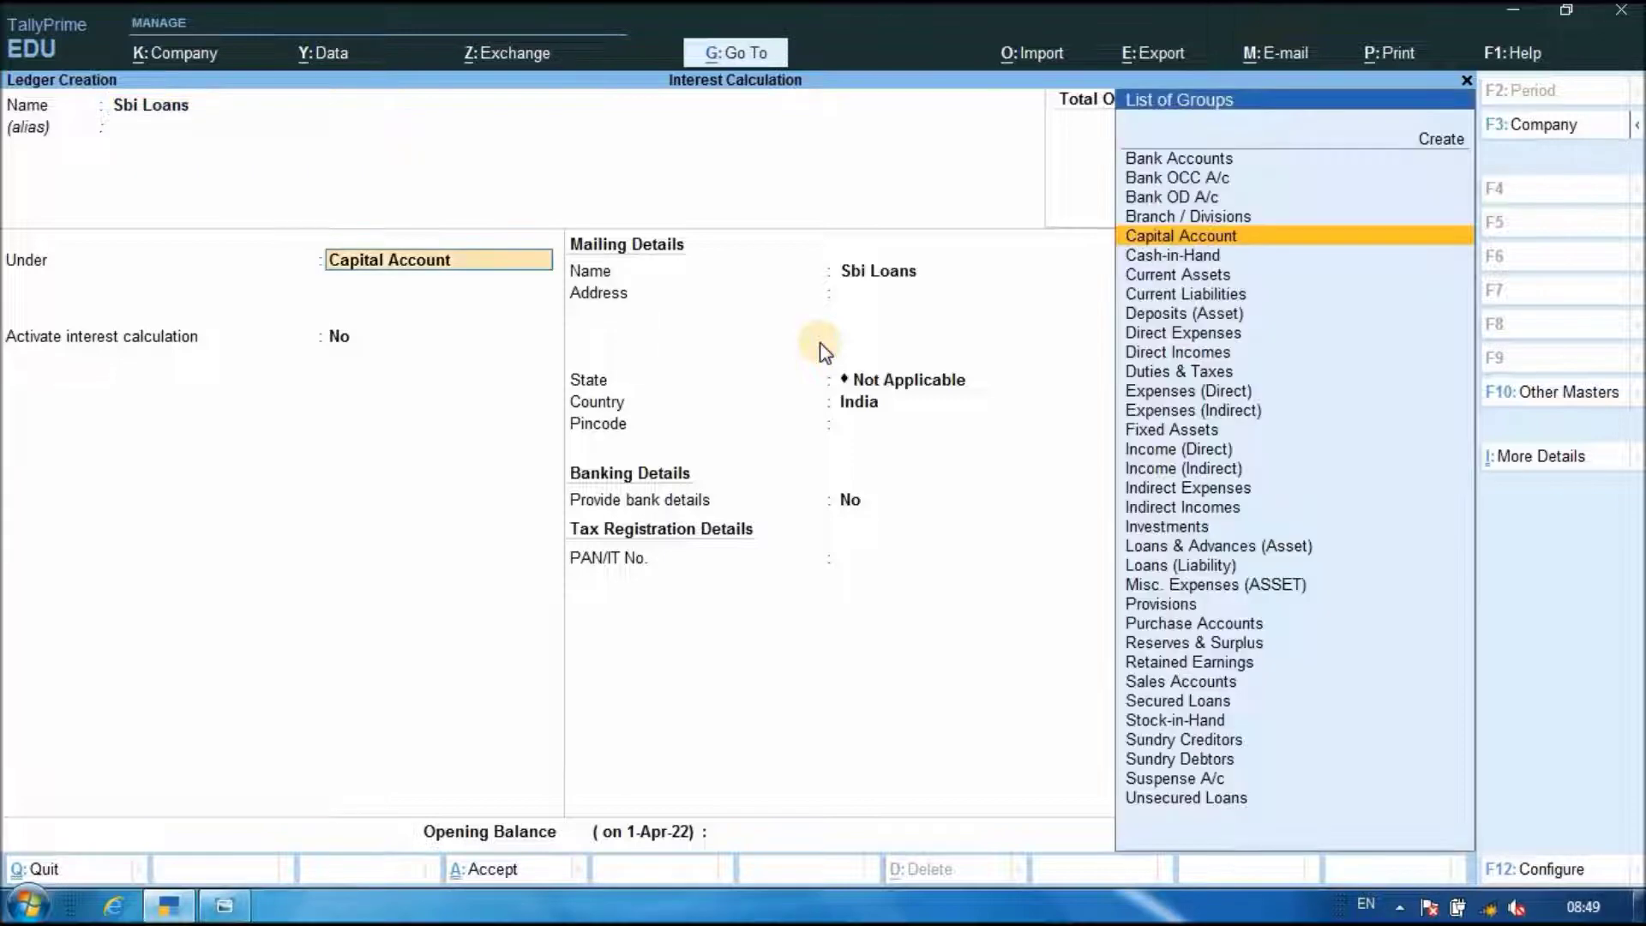
{"action": "type", "text": "S"}
{"action": "key", "text": "Up"}
{"action": "key", "text": "Up"}
{"action": "key", "text": "Up"}
{"action": "key", "text": "Up"}
{"action": "key", "text": "Up"}
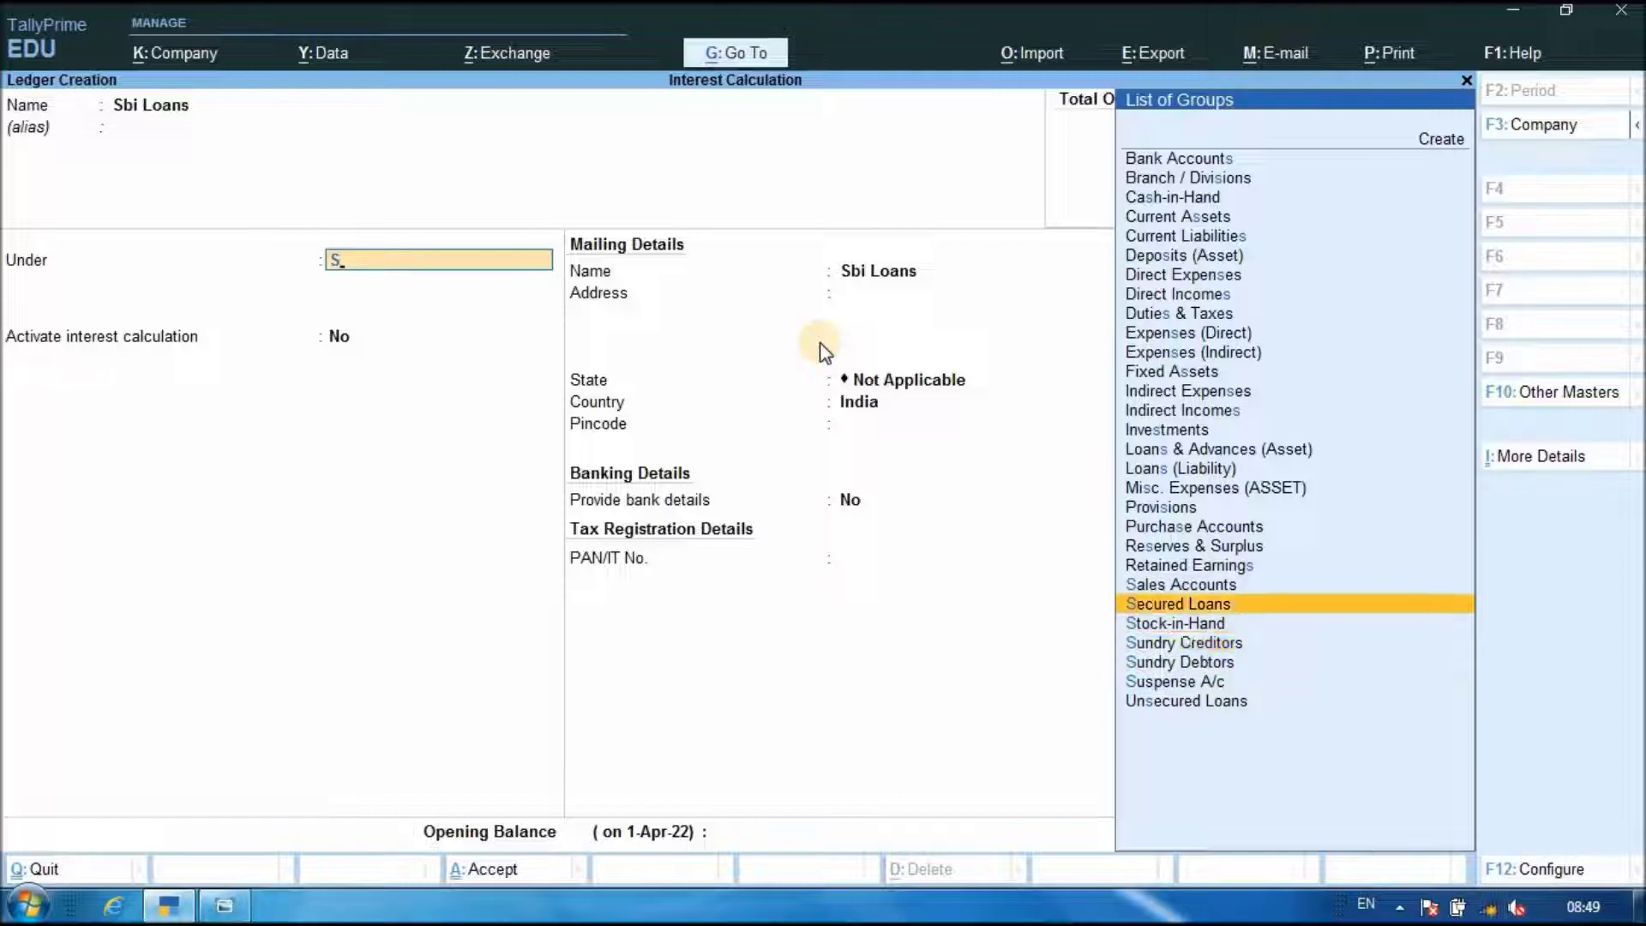
{"action": "key", "text": "Return"}
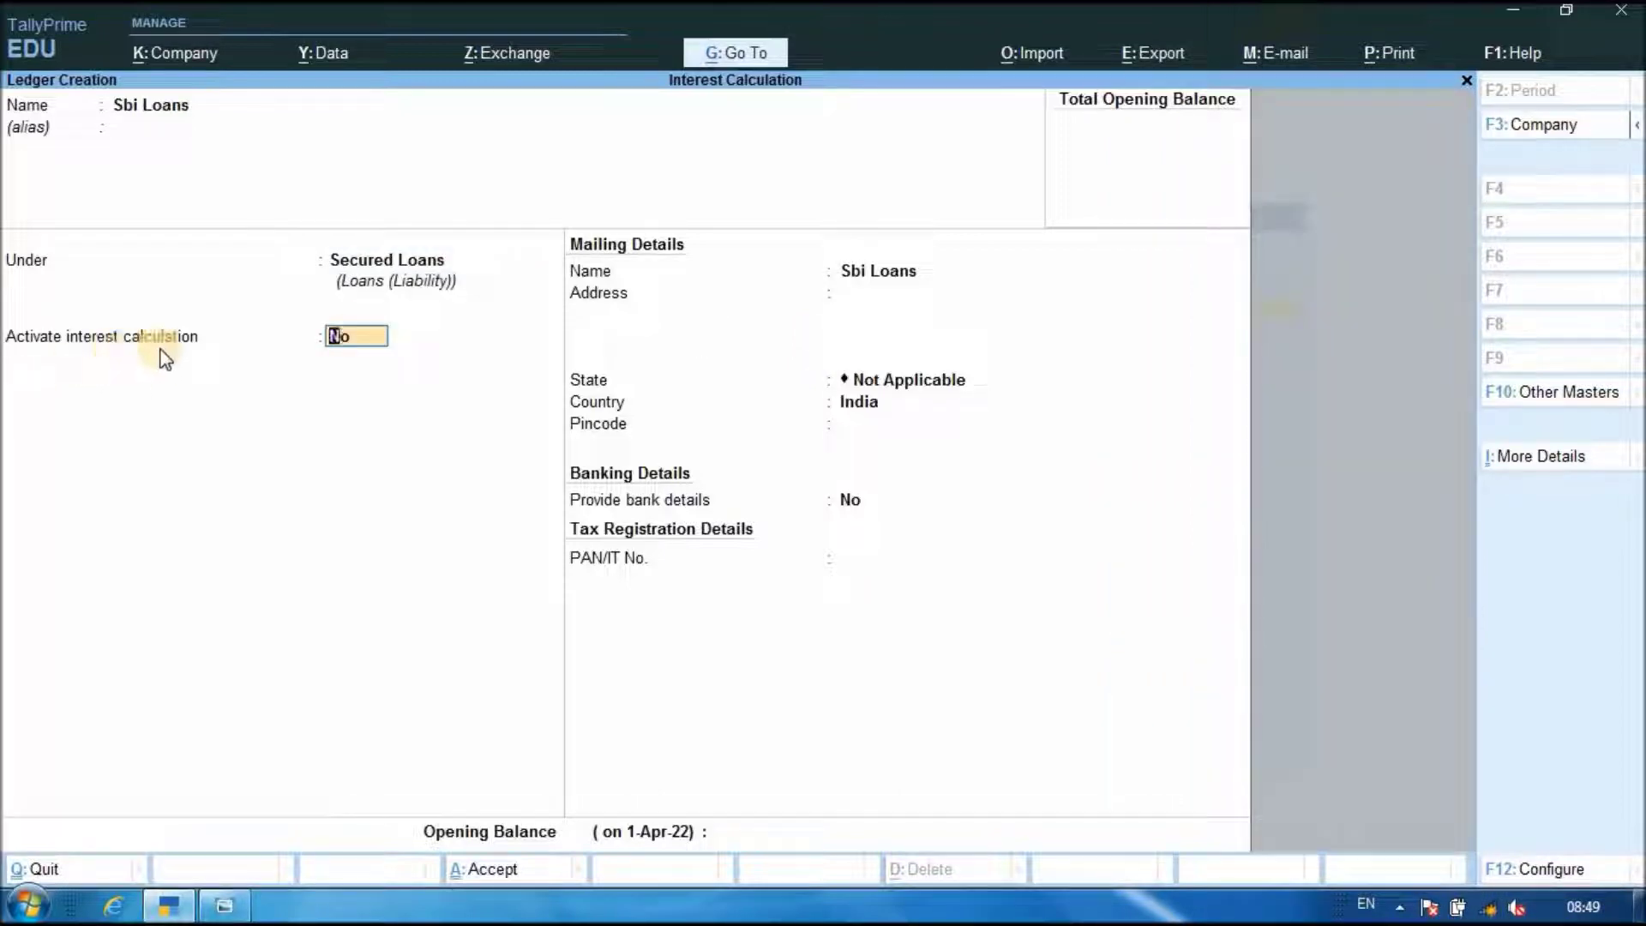
- Activate interest calculation for the Sbi Loans ledger, including the transaction date for both amounts added and amounts deducted
{"action": "type", "text": "yes"}
{"action": "key", "text": "Return"}
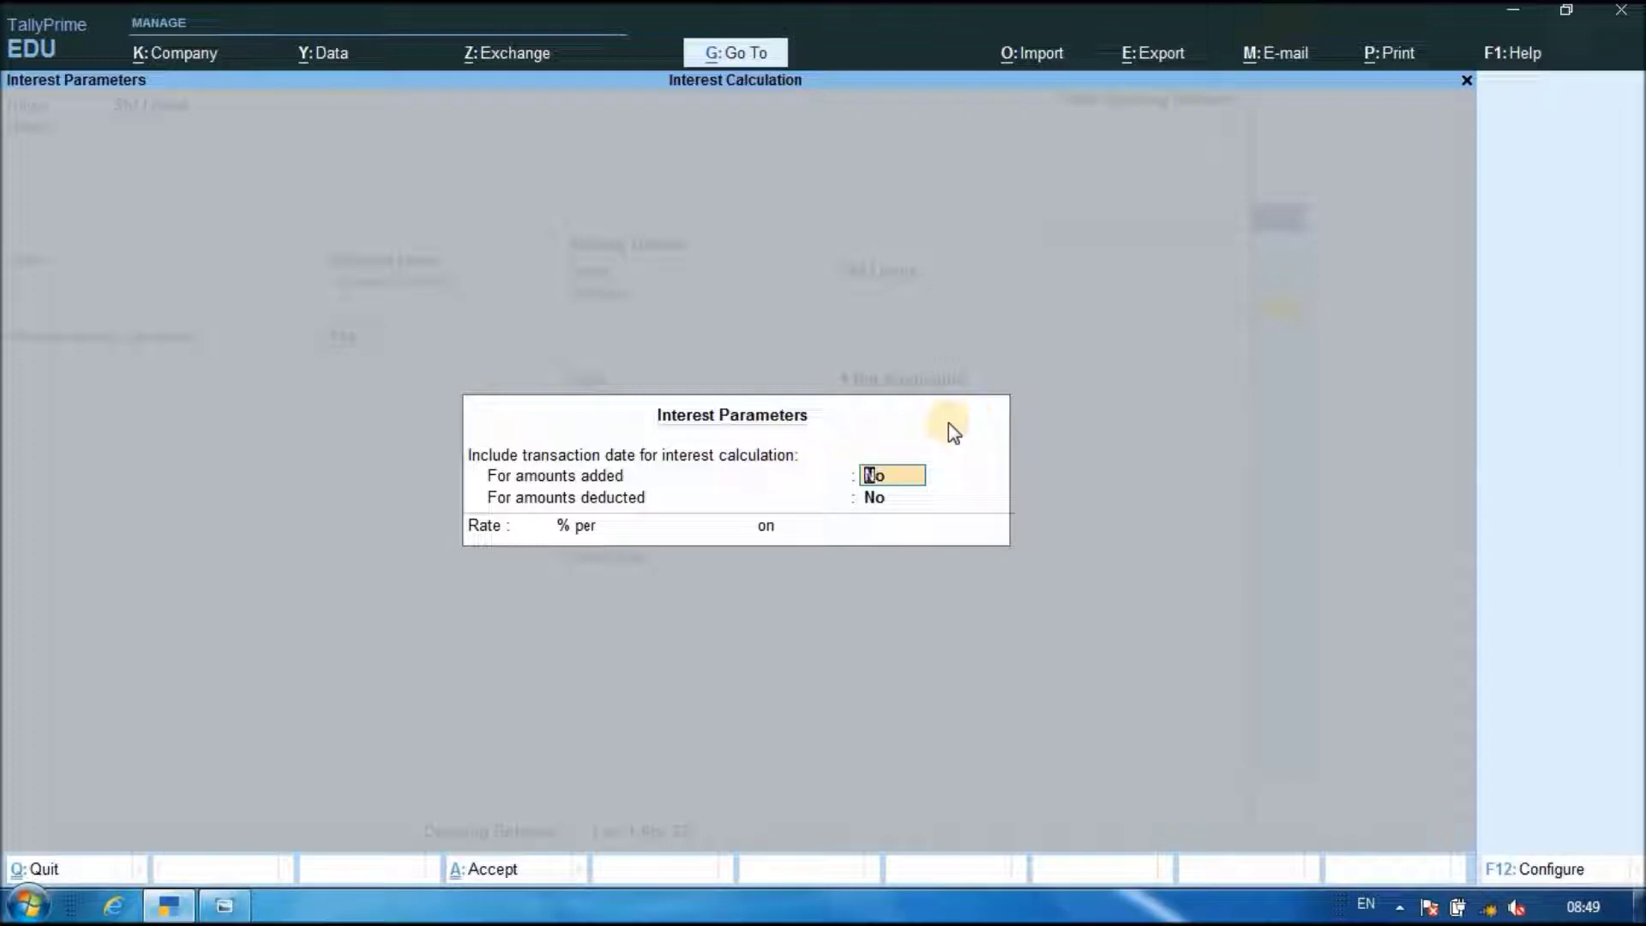
{"action": "type", "text": "y"}
{"action": "key", "text": "Return"}
{"action": "type", "text": "y"}
{"action": "key", "text": "Return"}
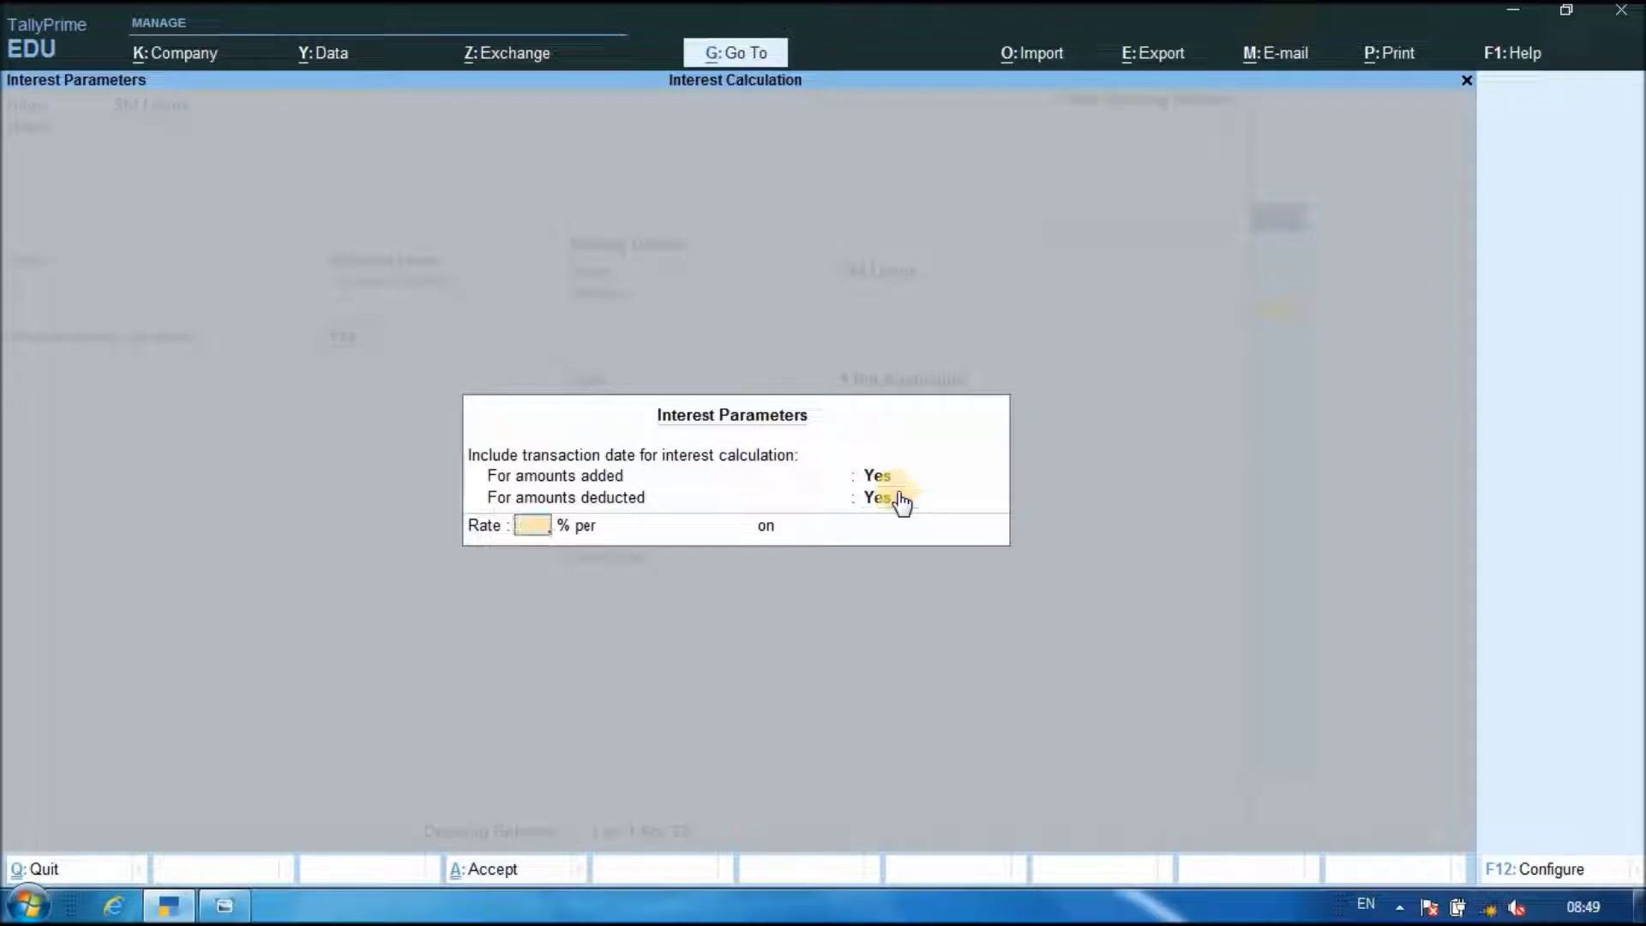
- Set the Sbi Loans interest rate from the example notes to 9% per 365-Day Year on All Balances, and save the ledger
{"action": "left_click", "coordinate": [227, 907]}
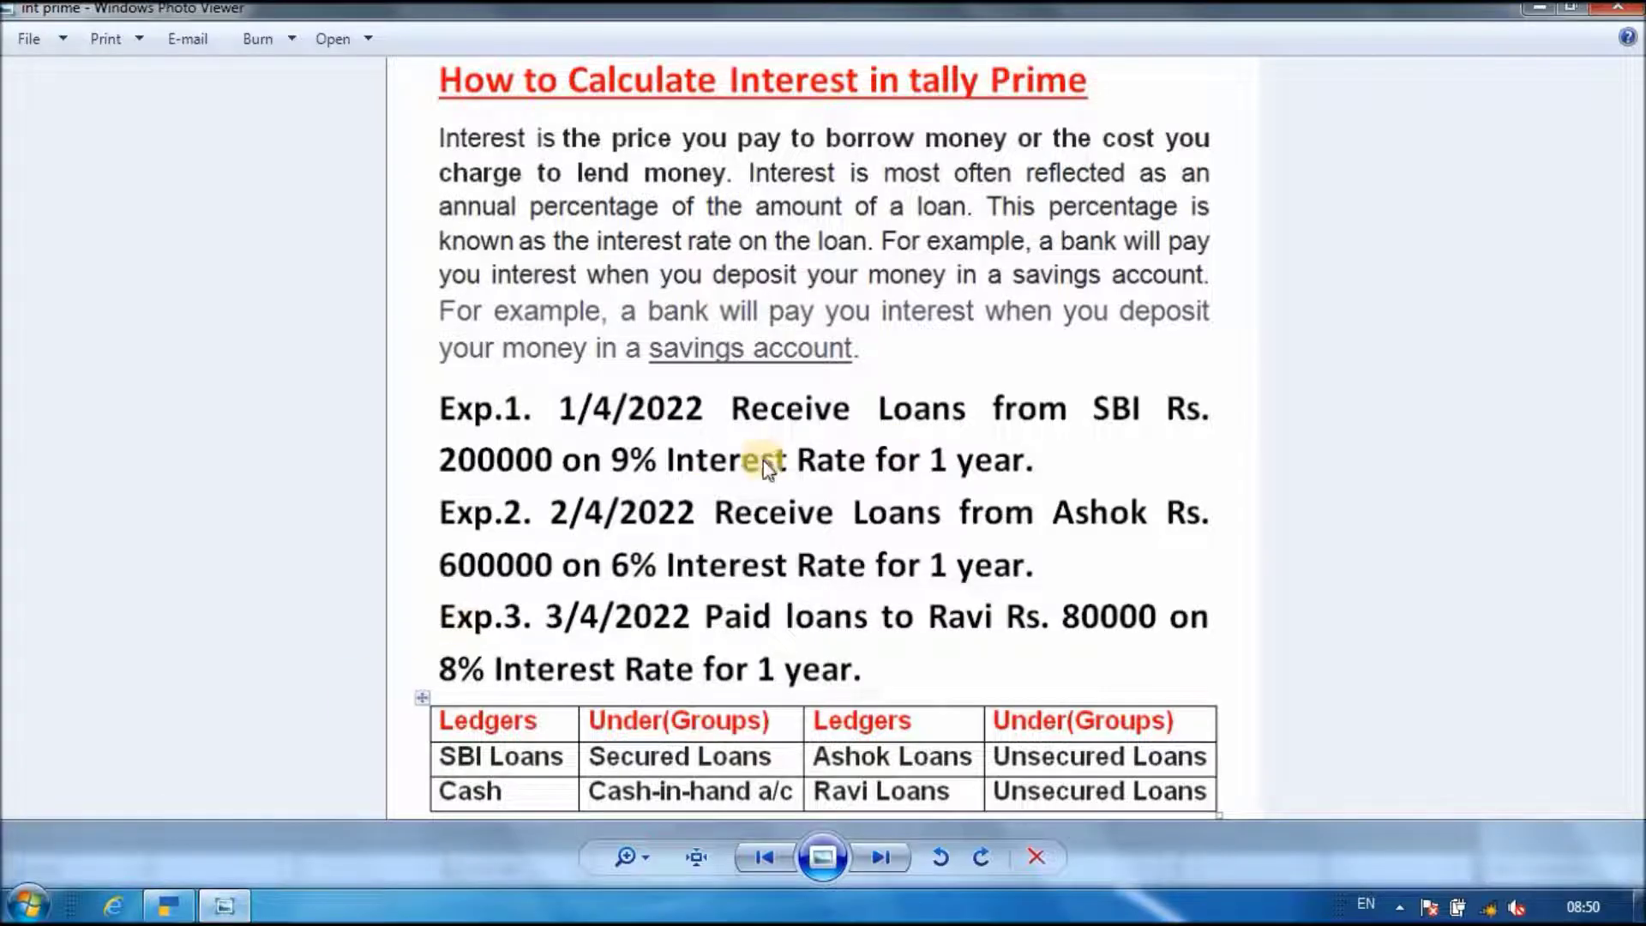
{"action": "left_click", "coordinate": [170, 907]}
{"action": "type", "text": "9"}
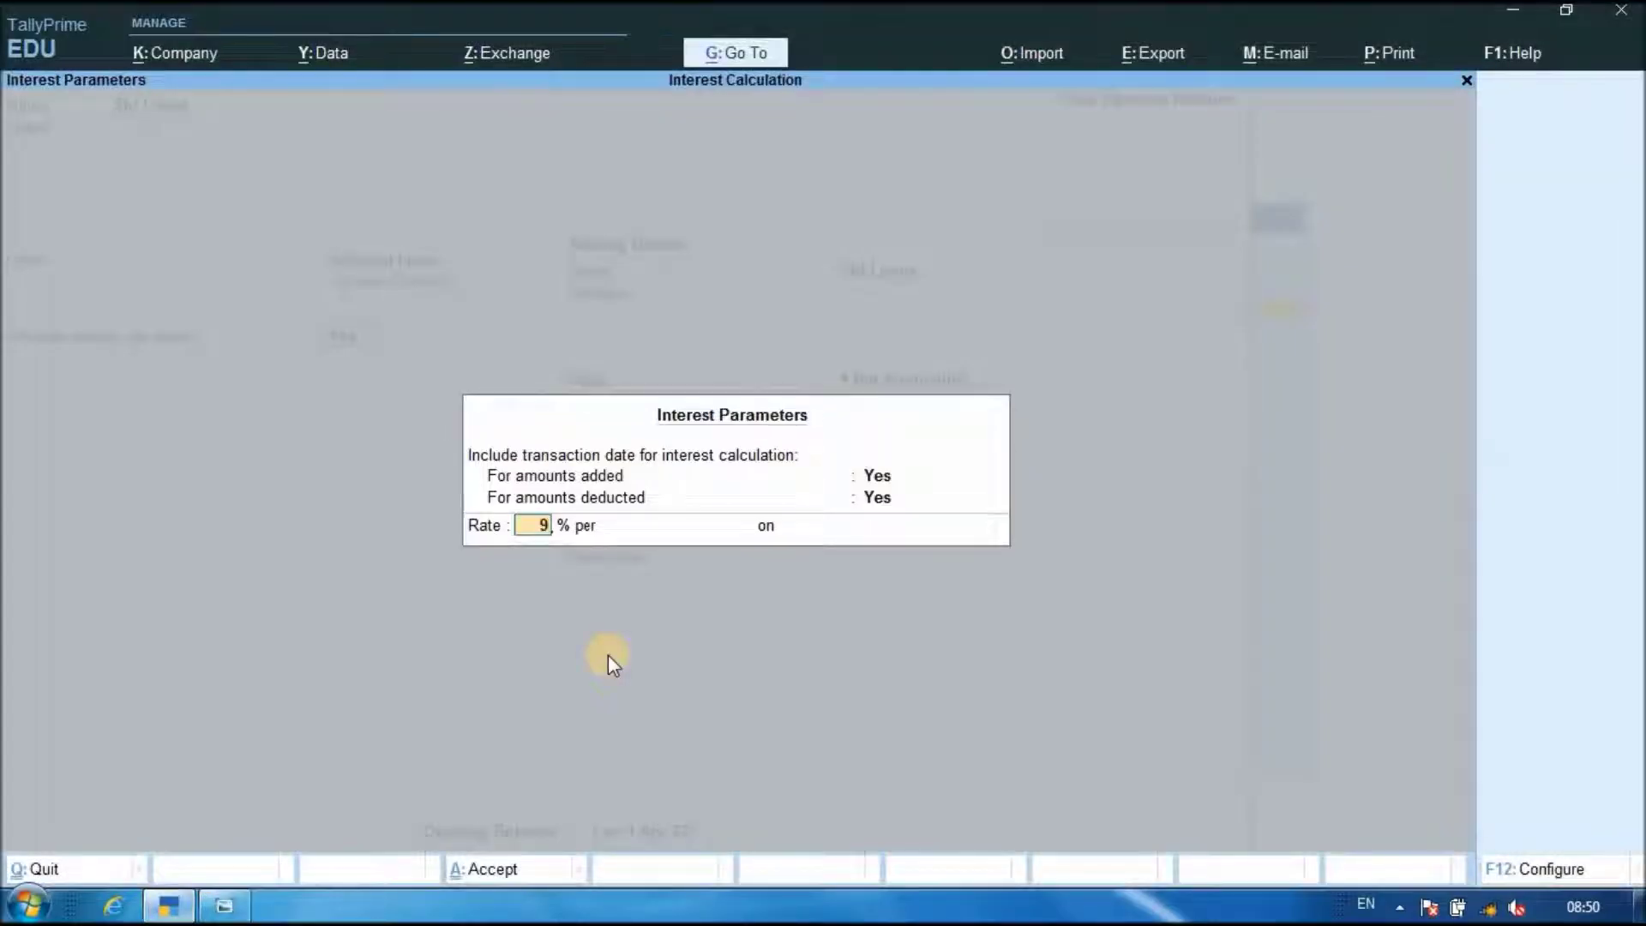
{"action": "key", "text": "Return"}
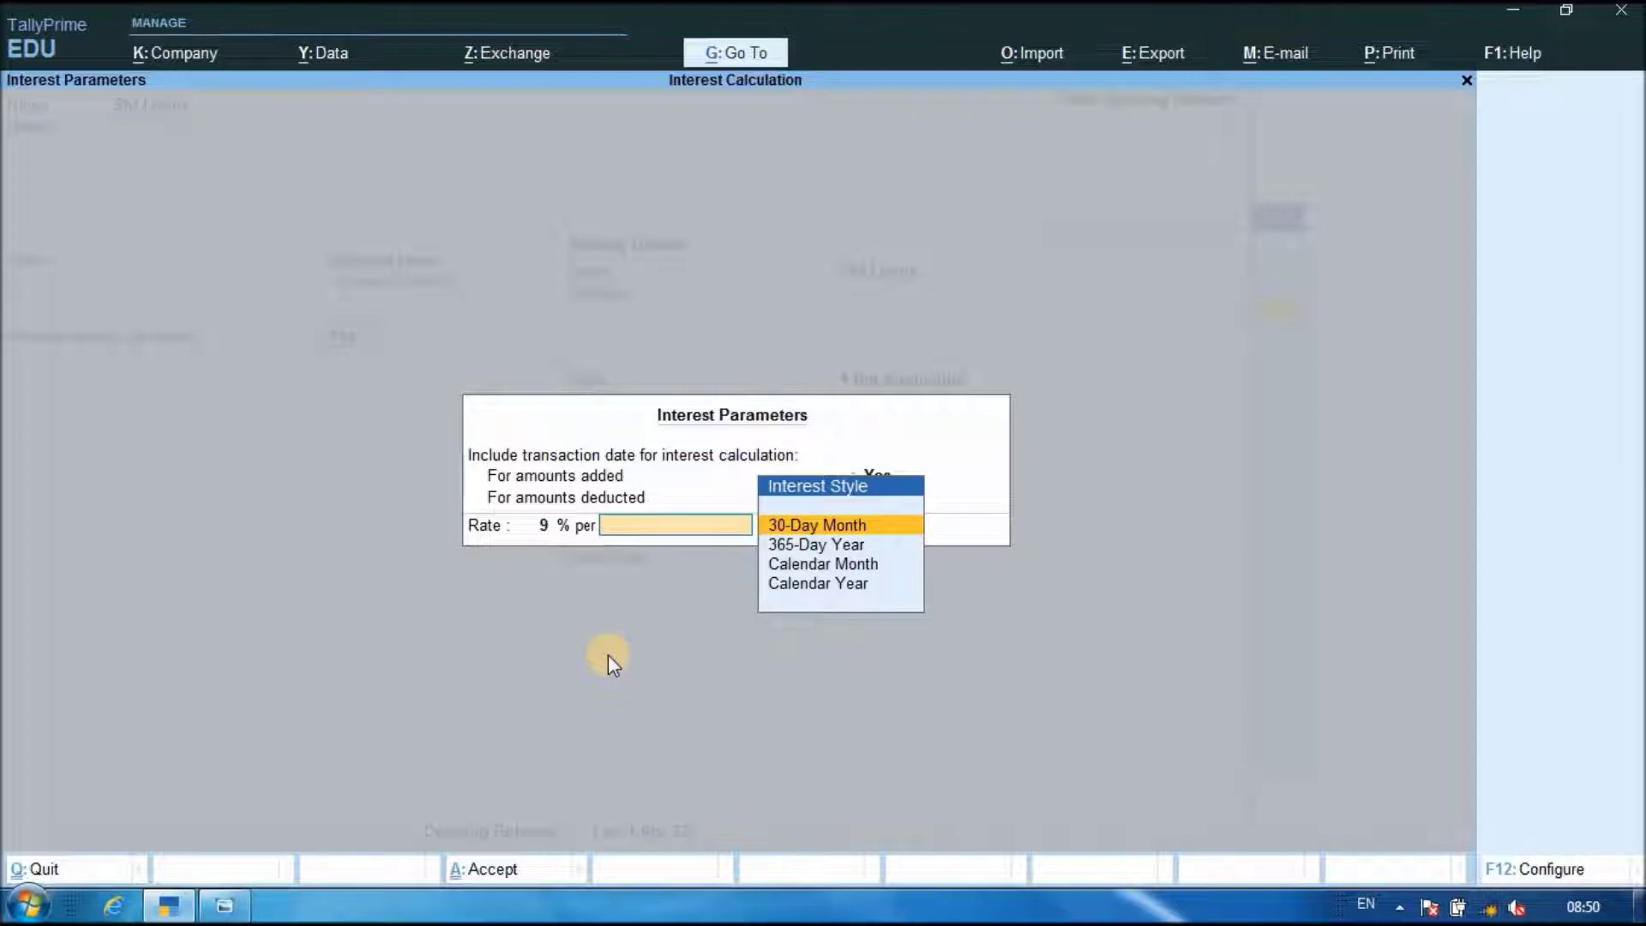
{"action": "key", "text": "Down"}
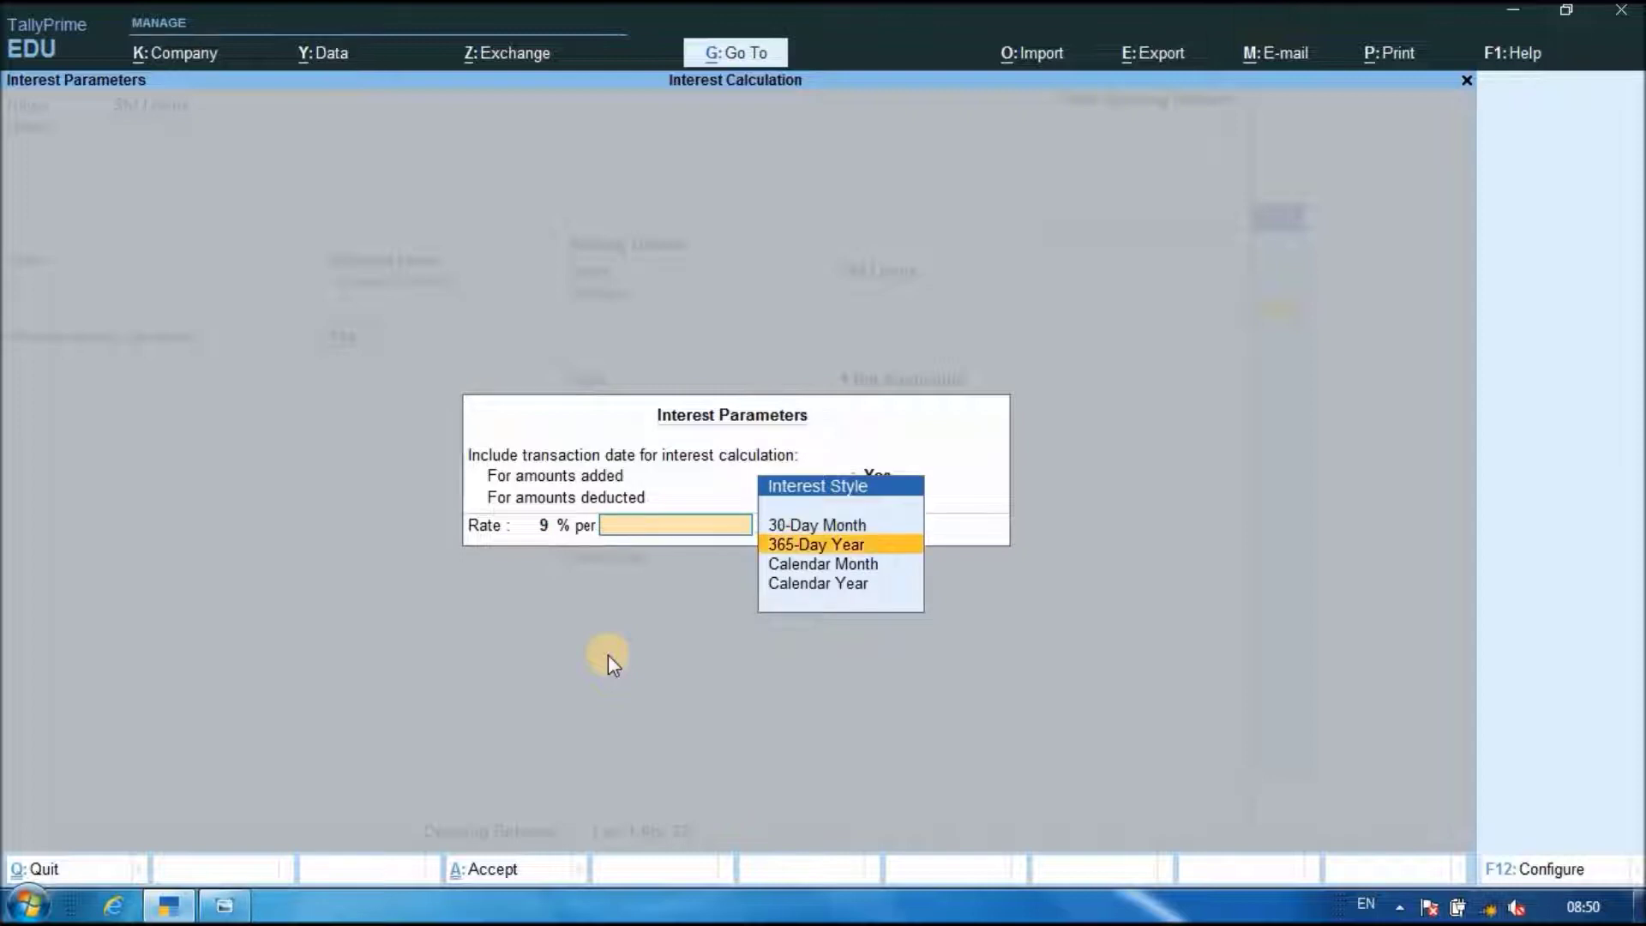
{"action": "left_click", "coordinate": [821, 549]}
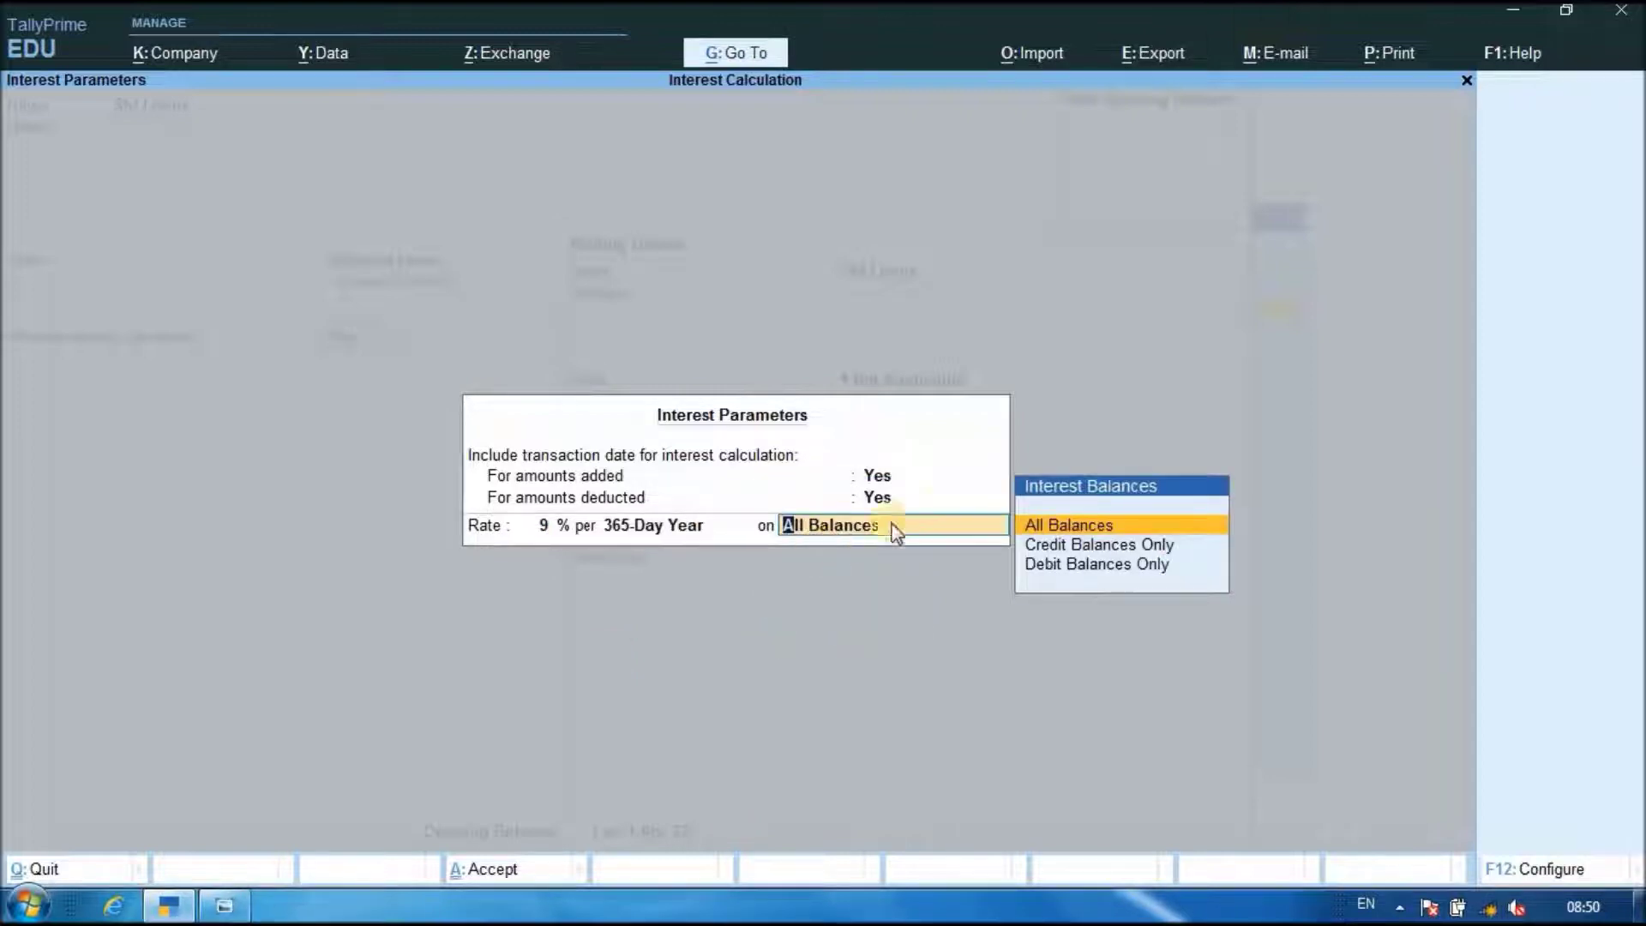
{"action": "left_click", "coordinate": [1090, 533]}
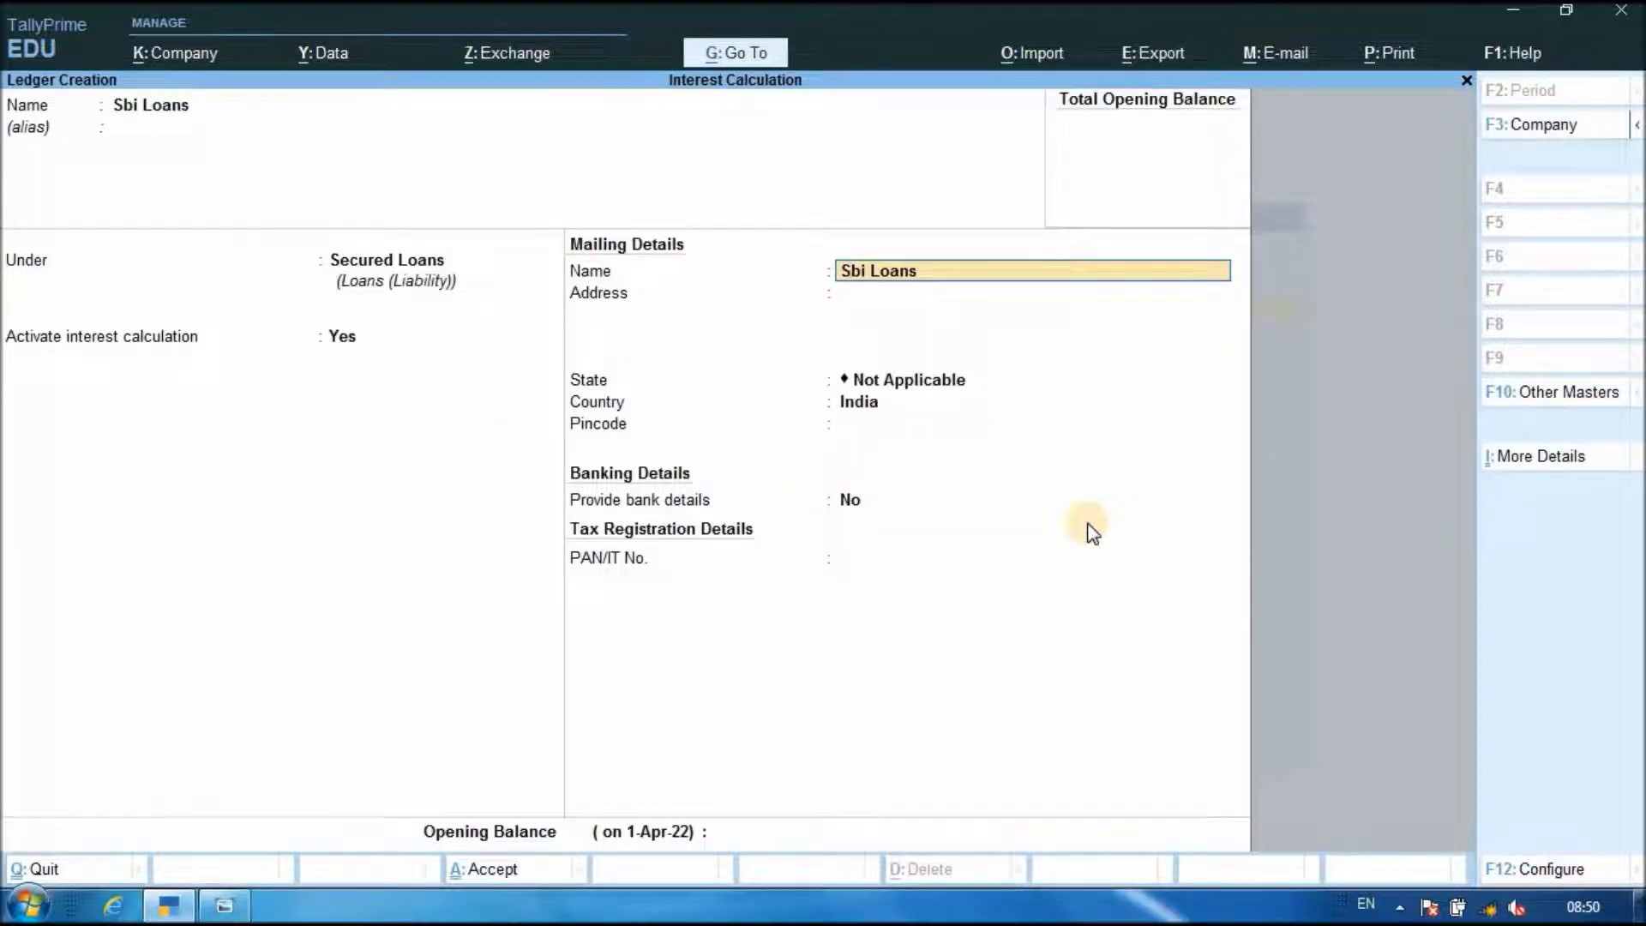
{"action": "key", "text": "ctrl+a"}
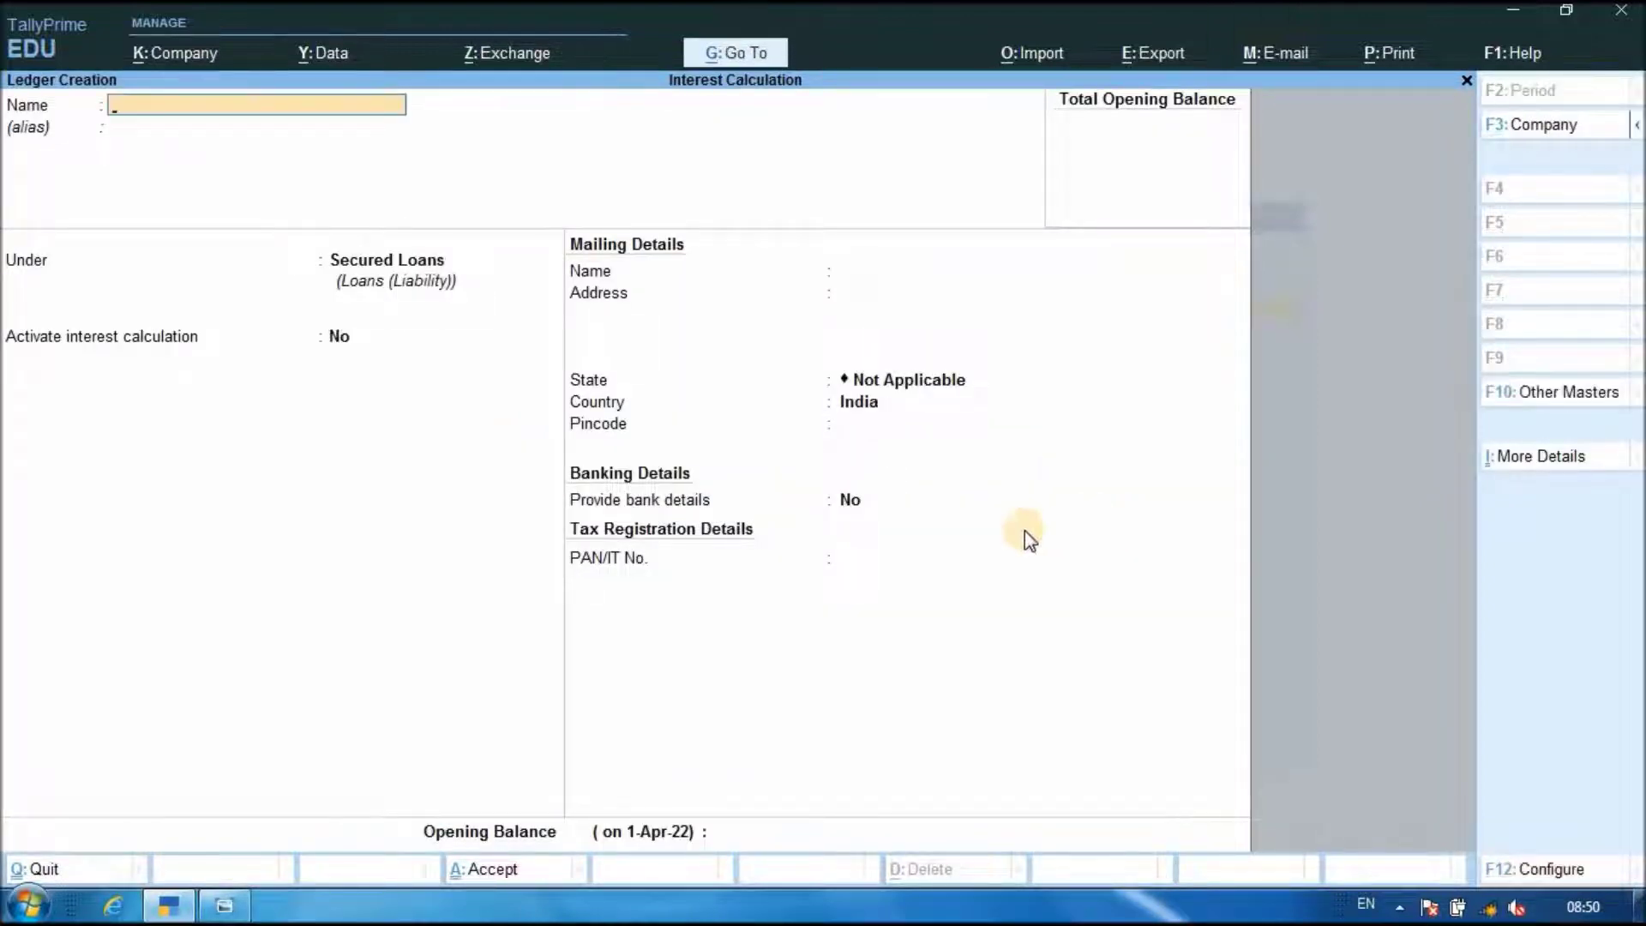
- Start a loan ledger named after the individual lender in example 2 of the notes, under the Unsecured Loans group
{"action": "left_click", "coordinate": [224, 905]}
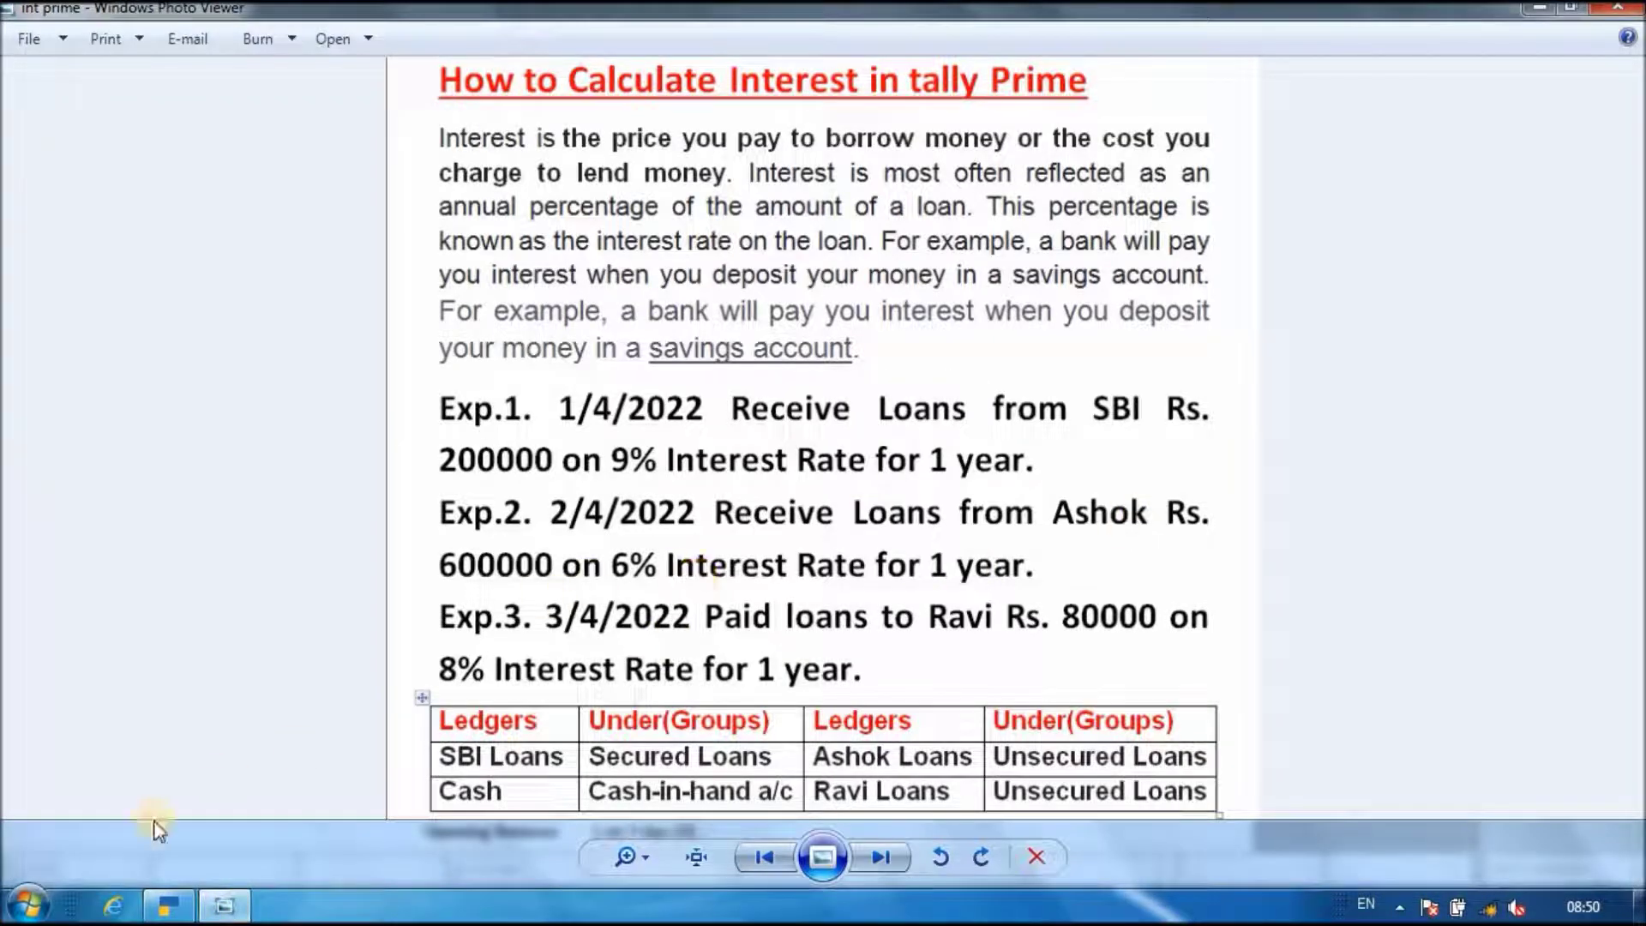
{"action": "left_click", "coordinate": [169, 904]}
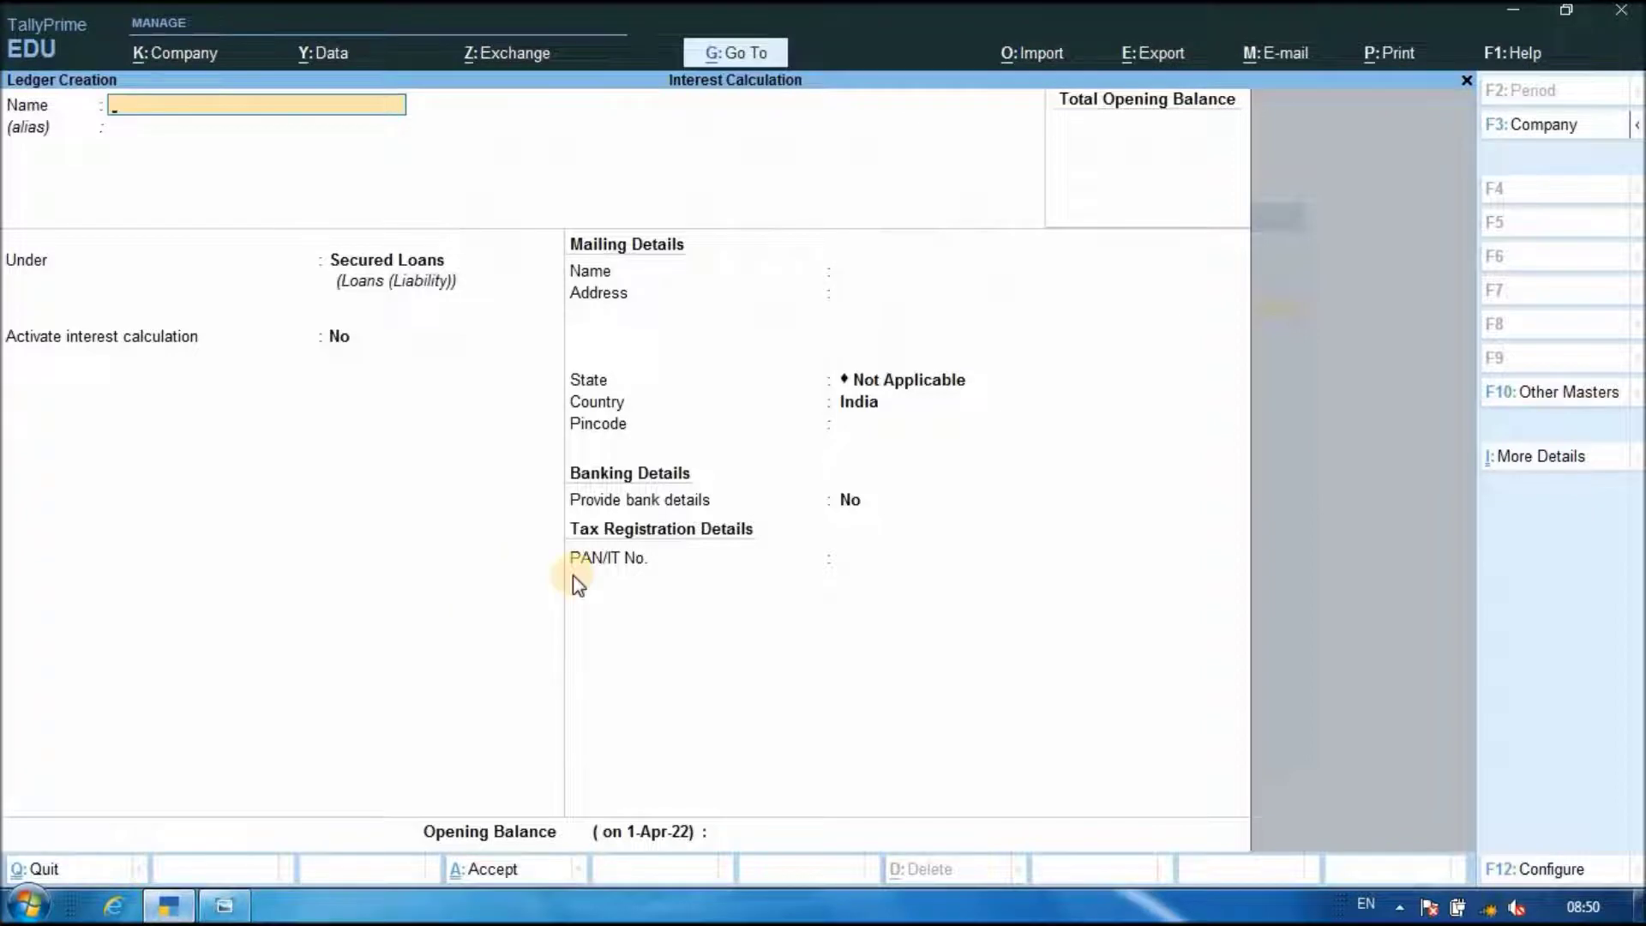
{"action": "type", "text": "Ashok Loans"}
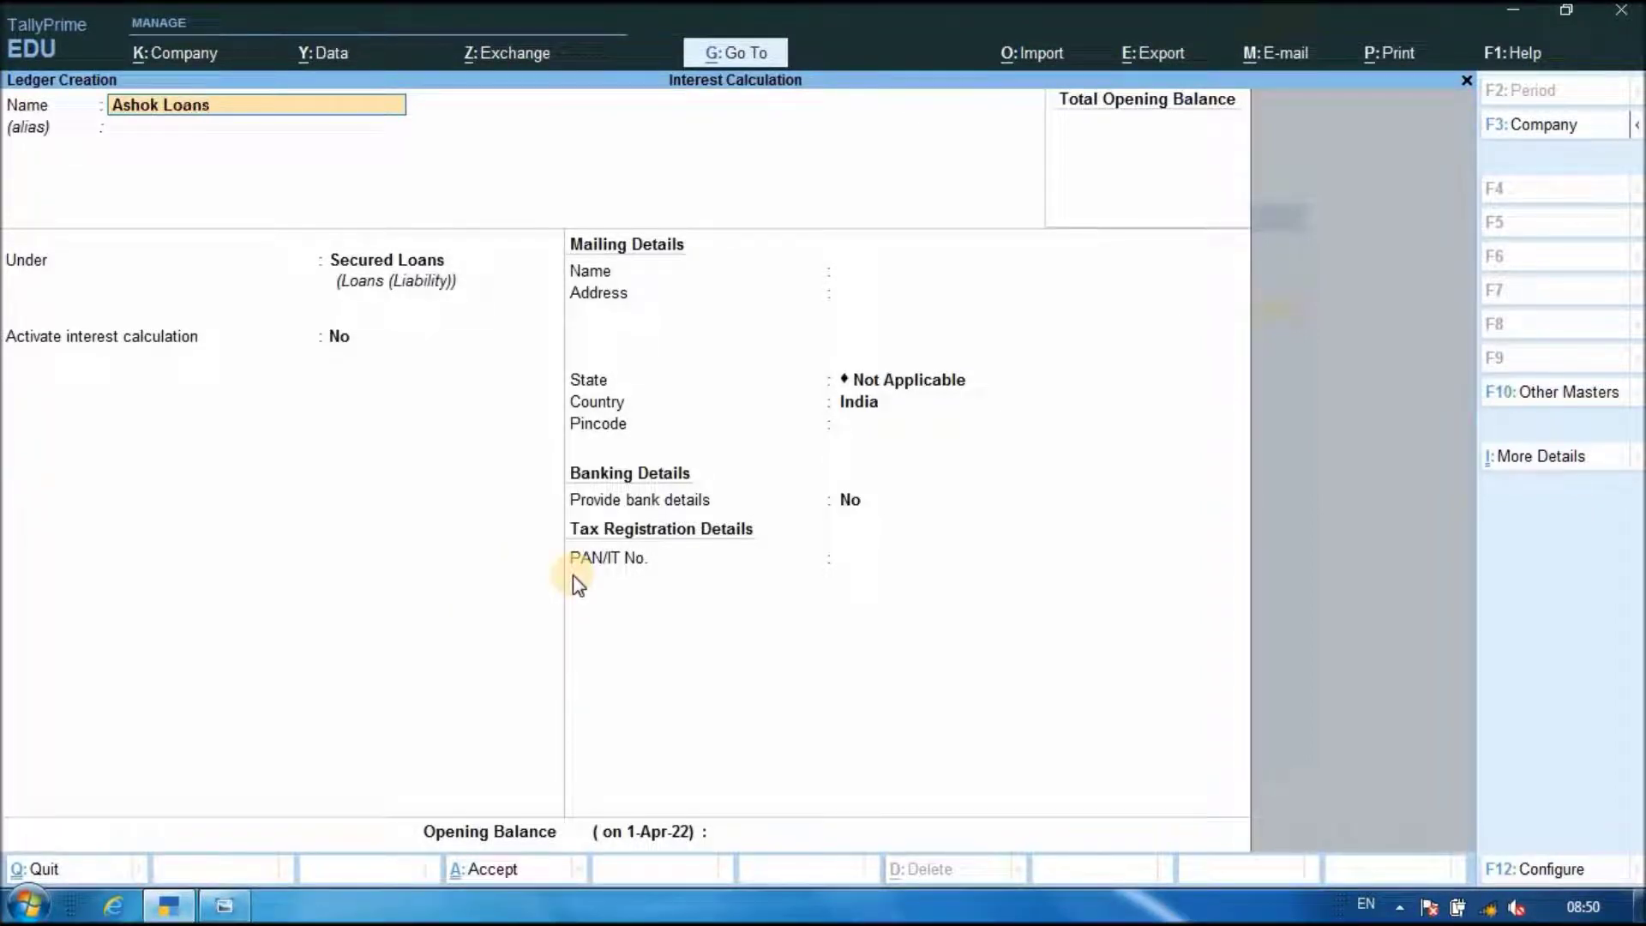
{"action": "key", "text": "Return"}
{"action": "type", "text": "U"}
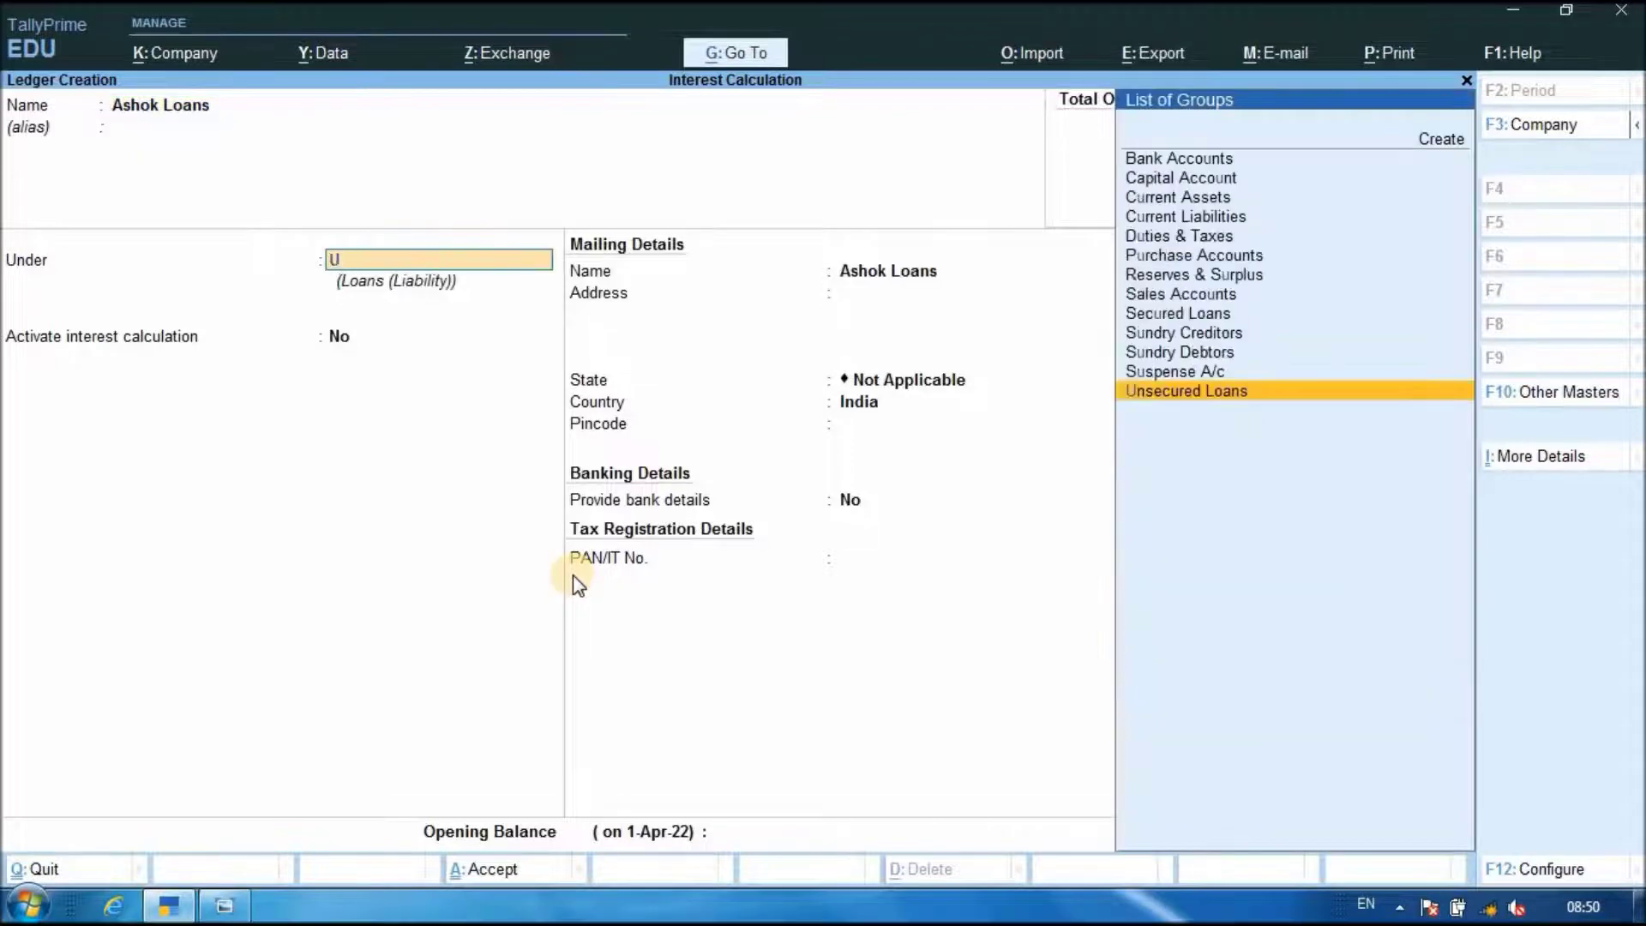
{"action": "key", "text": "Return"}
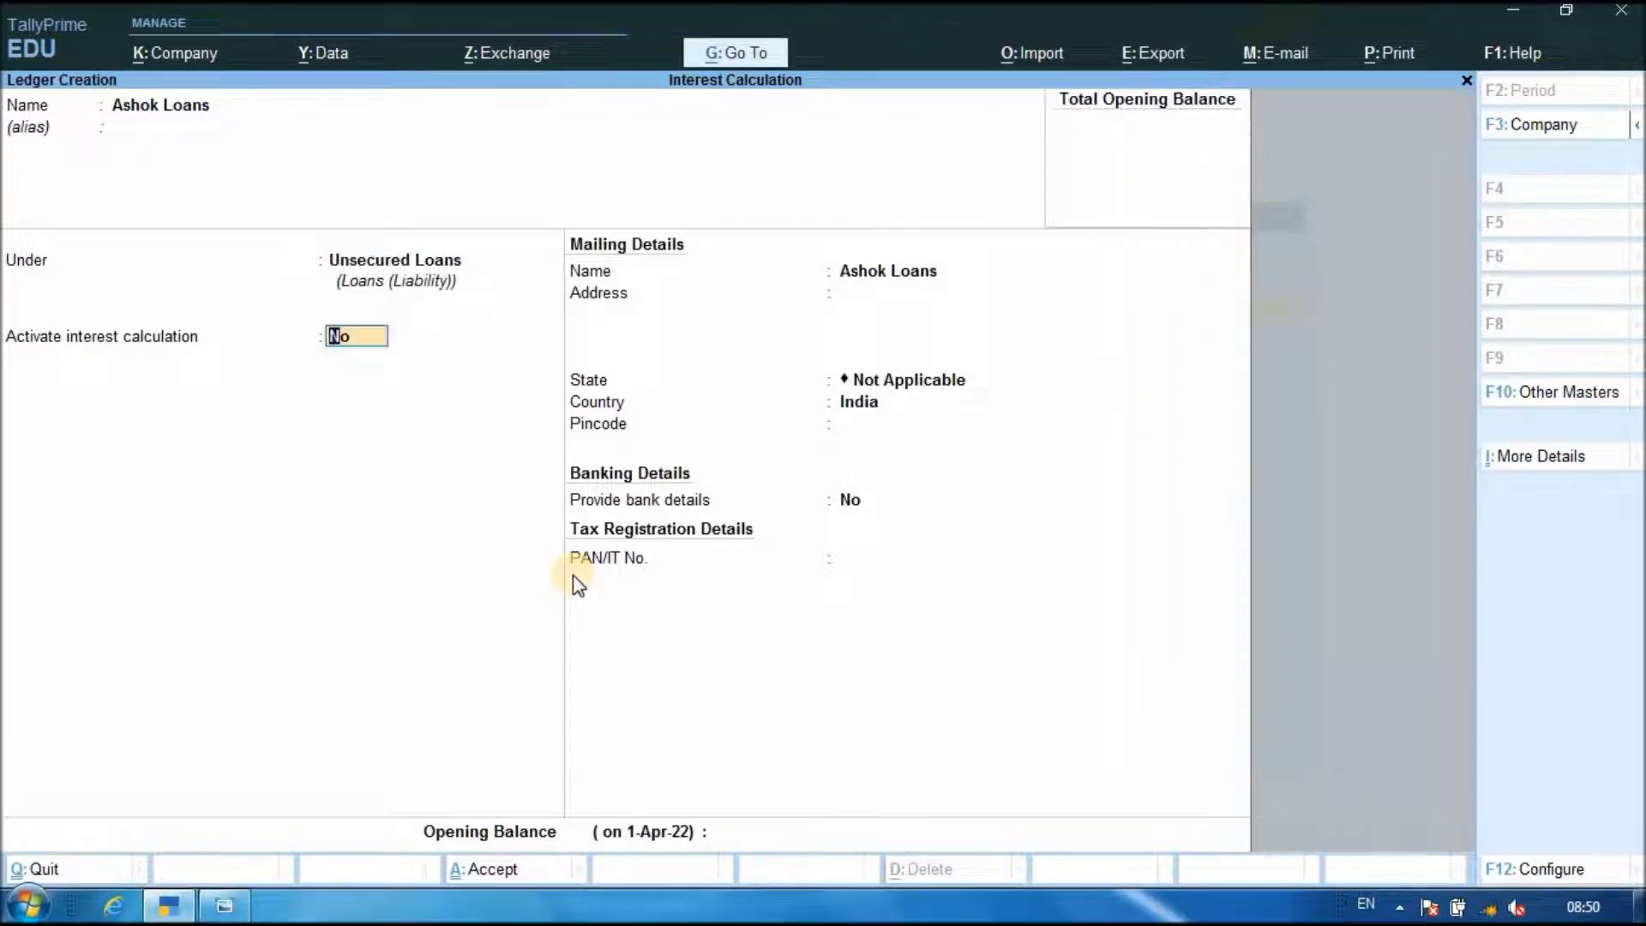
- Activate interest calculation for the individual lender's ledger, including the transaction date for both amounts added and amounts deducted
{"action": "type", "text": "yes"}
{"action": "key", "text": "Return"}
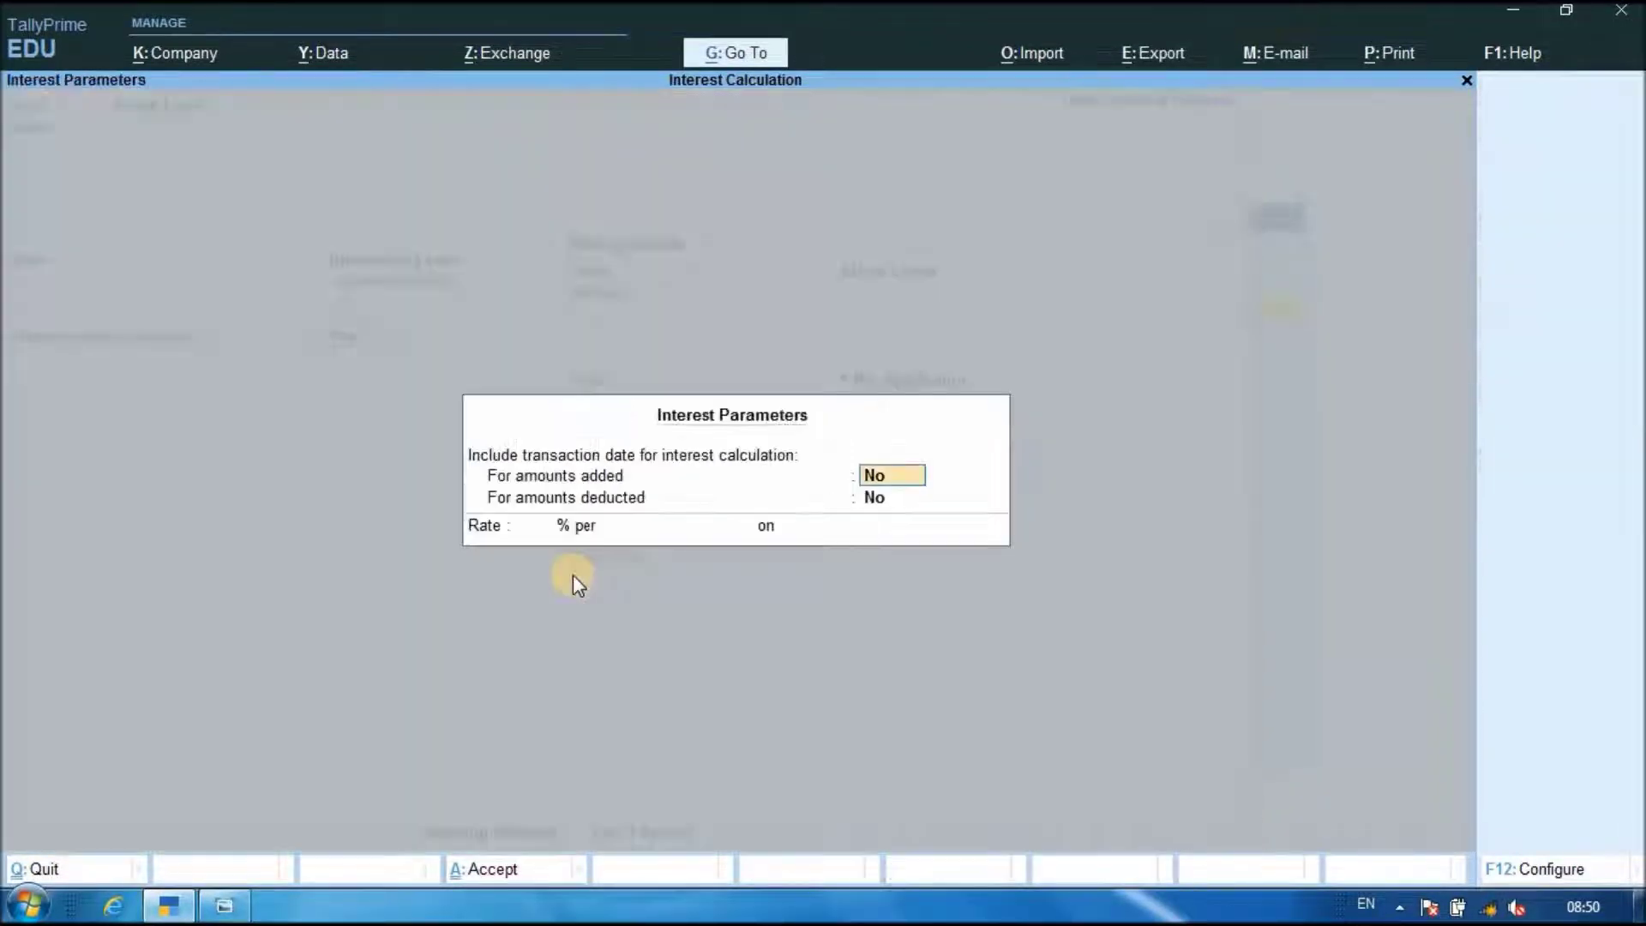
{"action": "type", "text": "y"}
{"action": "key", "text": "Return"}
{"action": "type", "text": "y"}
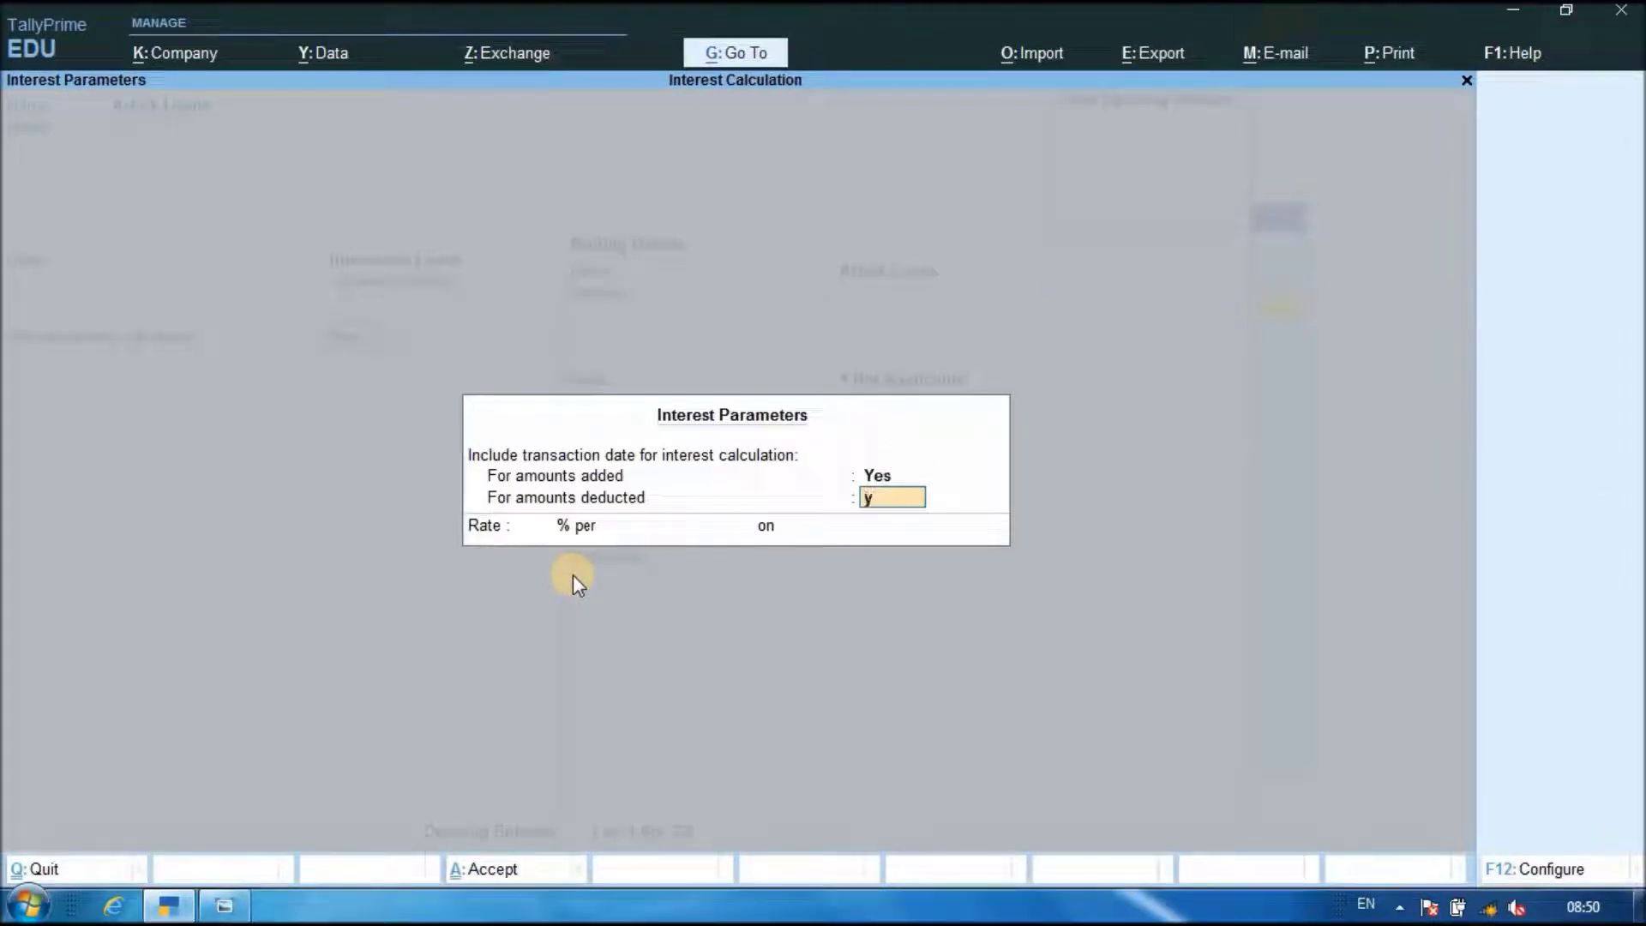
{"action": "key", "text": "Return"}
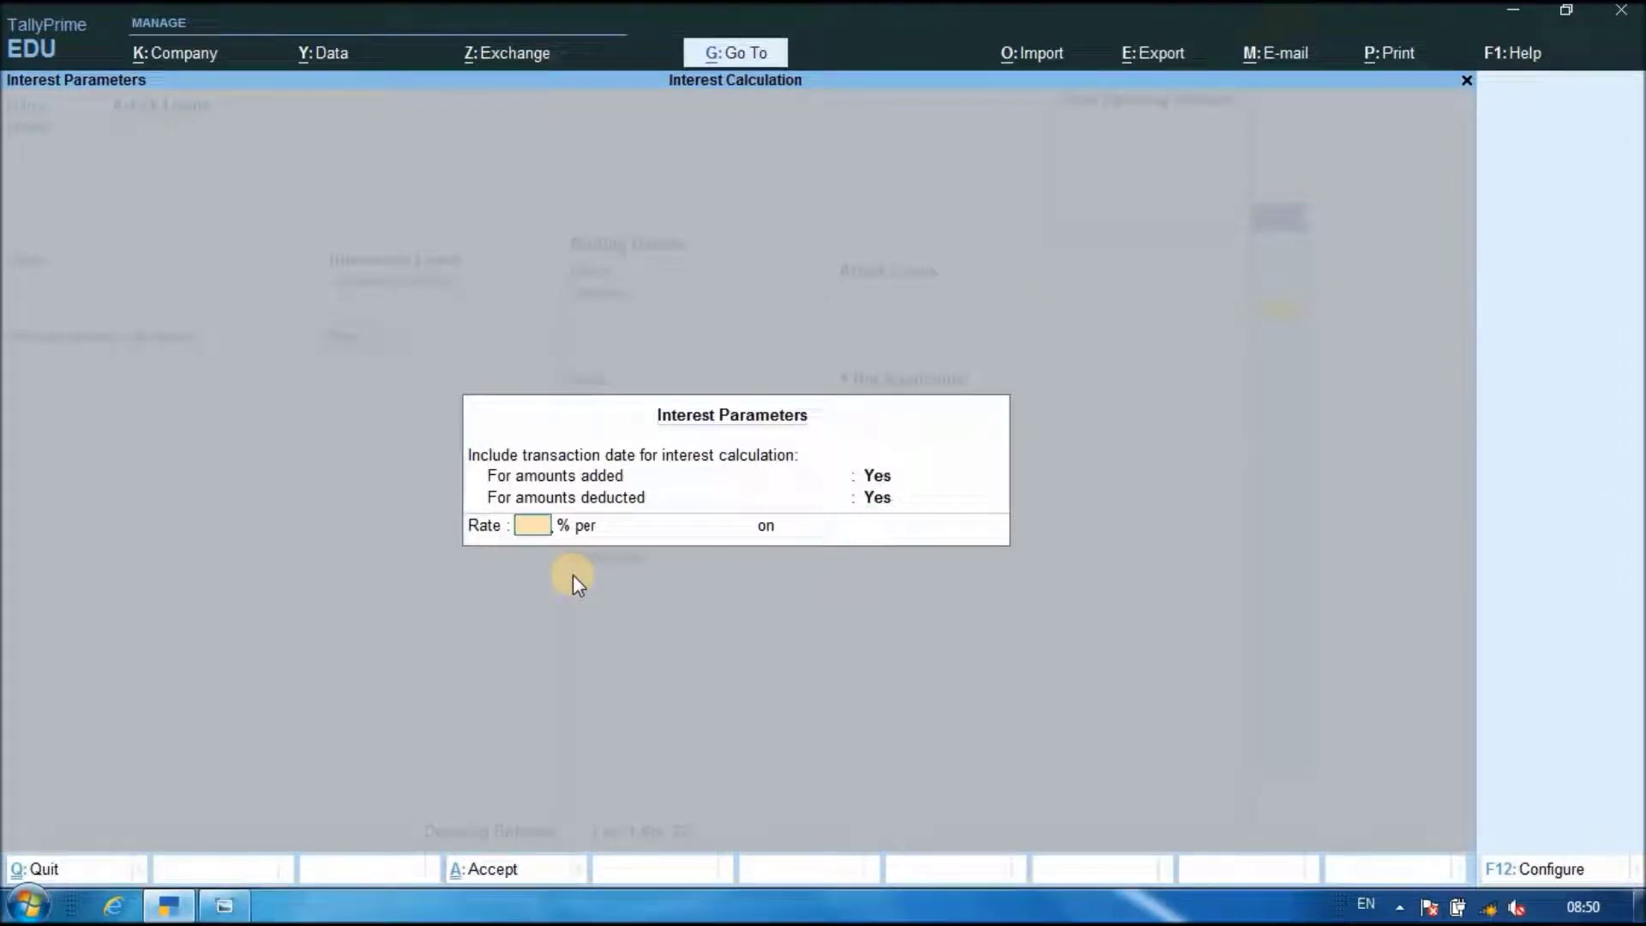
- Set the individual lender's interest rate from the notes to 6% per 365-Day Year on All Balances, and save the ledger
{"action": "left_click", "coordinate": [223, 908]}
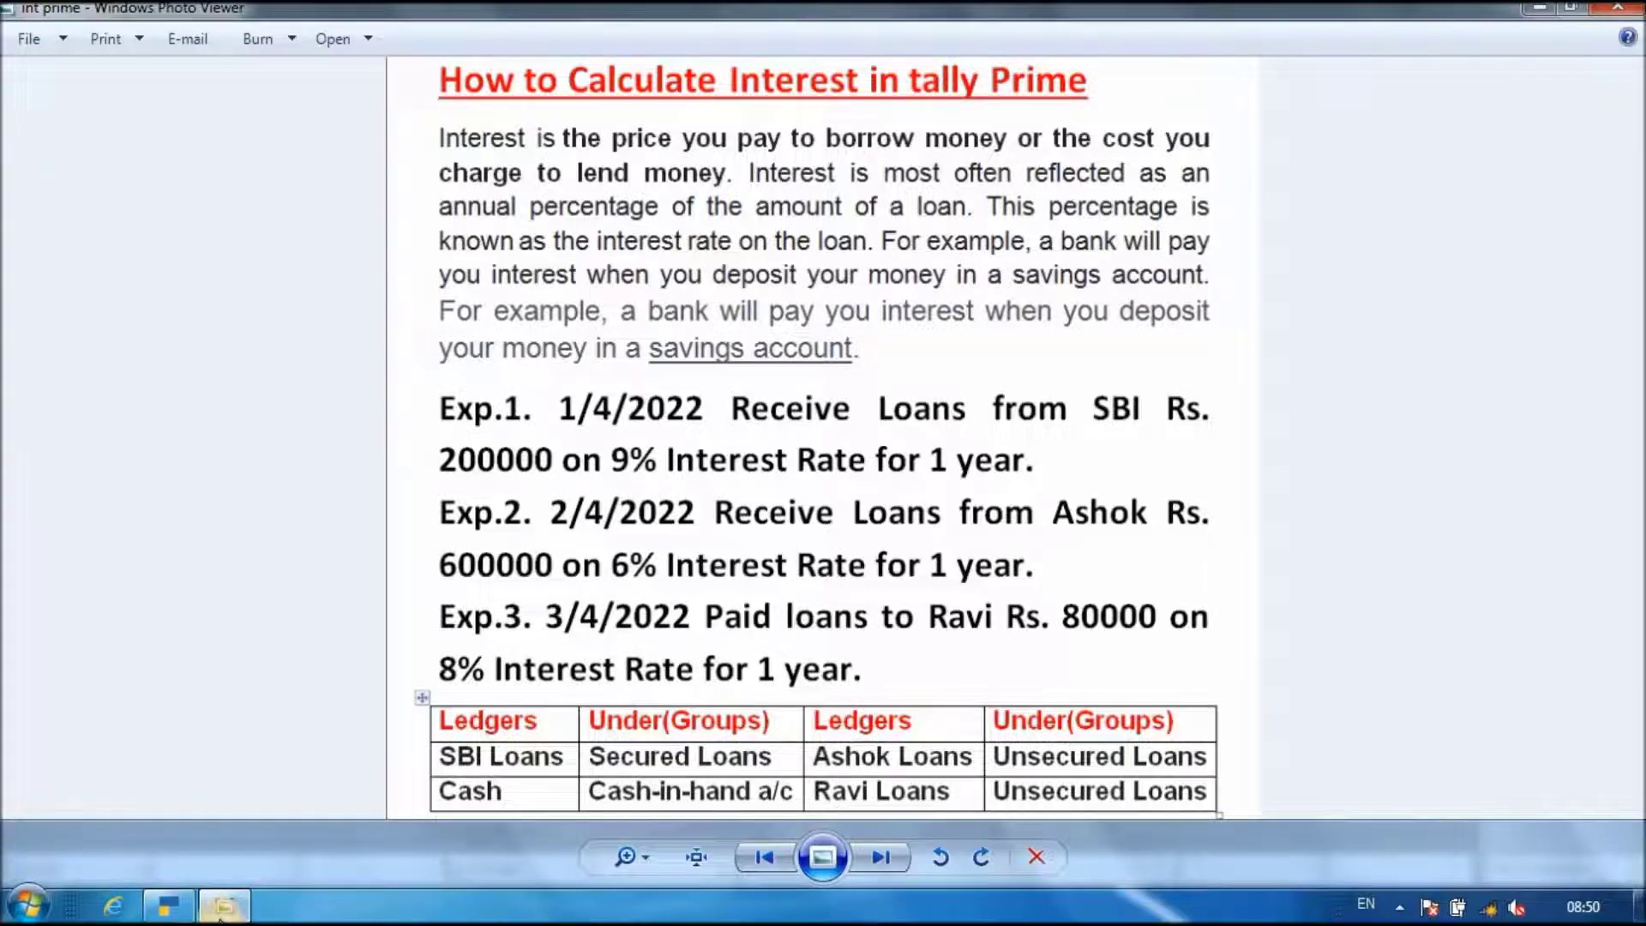
{"action": "left_click", "coordinate": [168, 906]}
{"action": "type", "text": "6"}
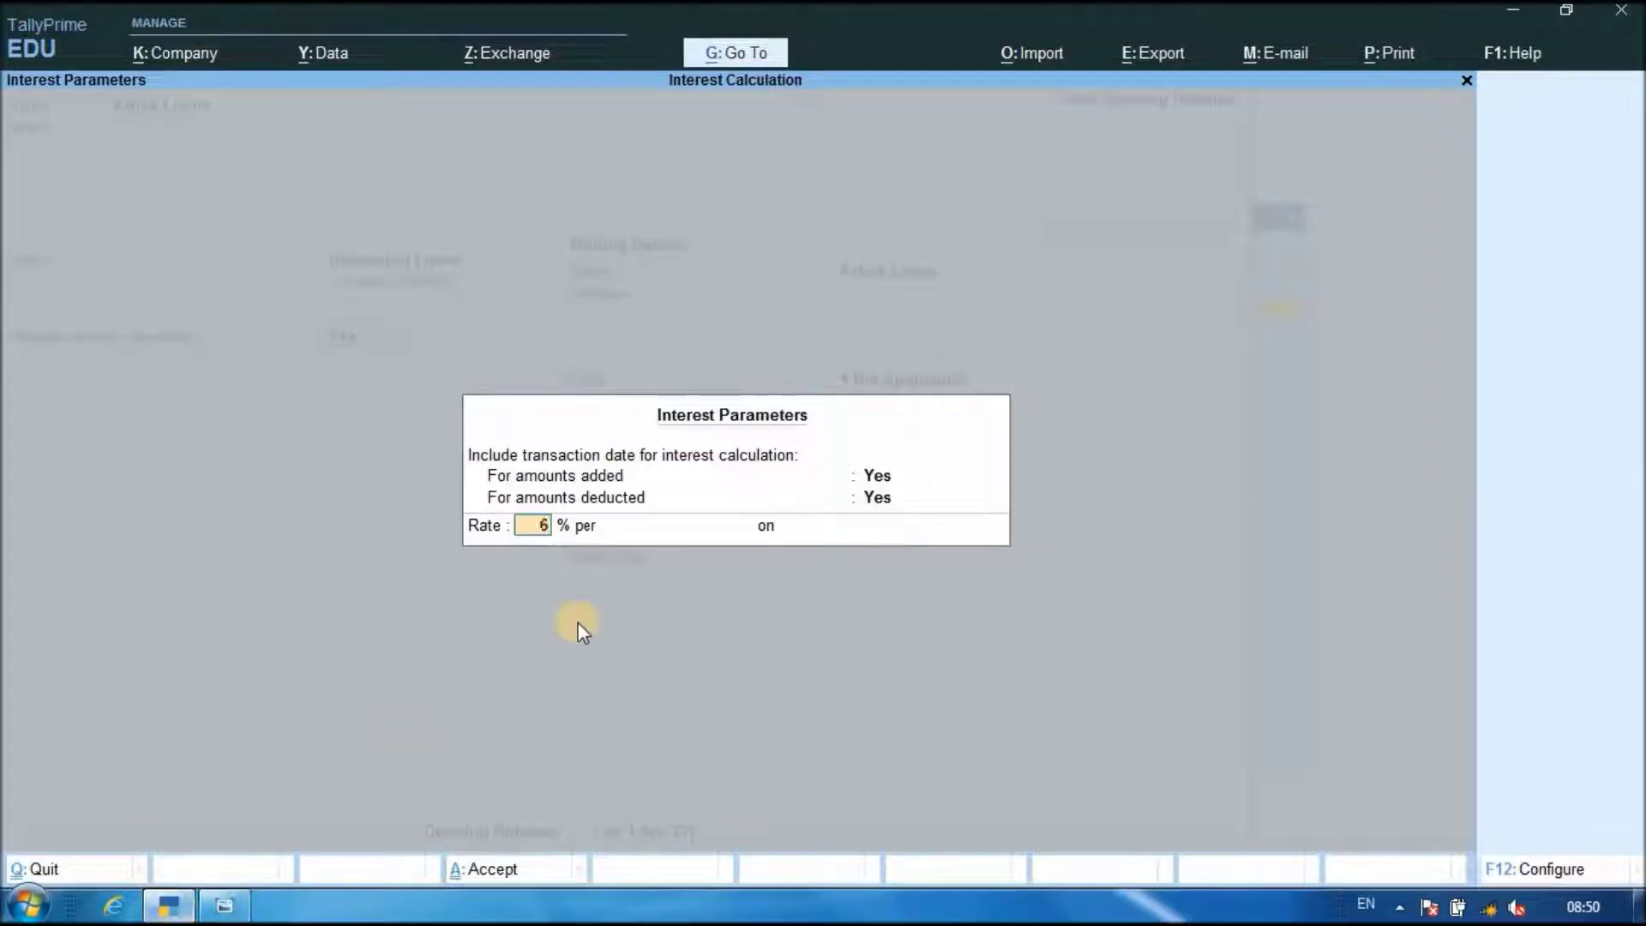
{"action": "key", "text": "Return"}
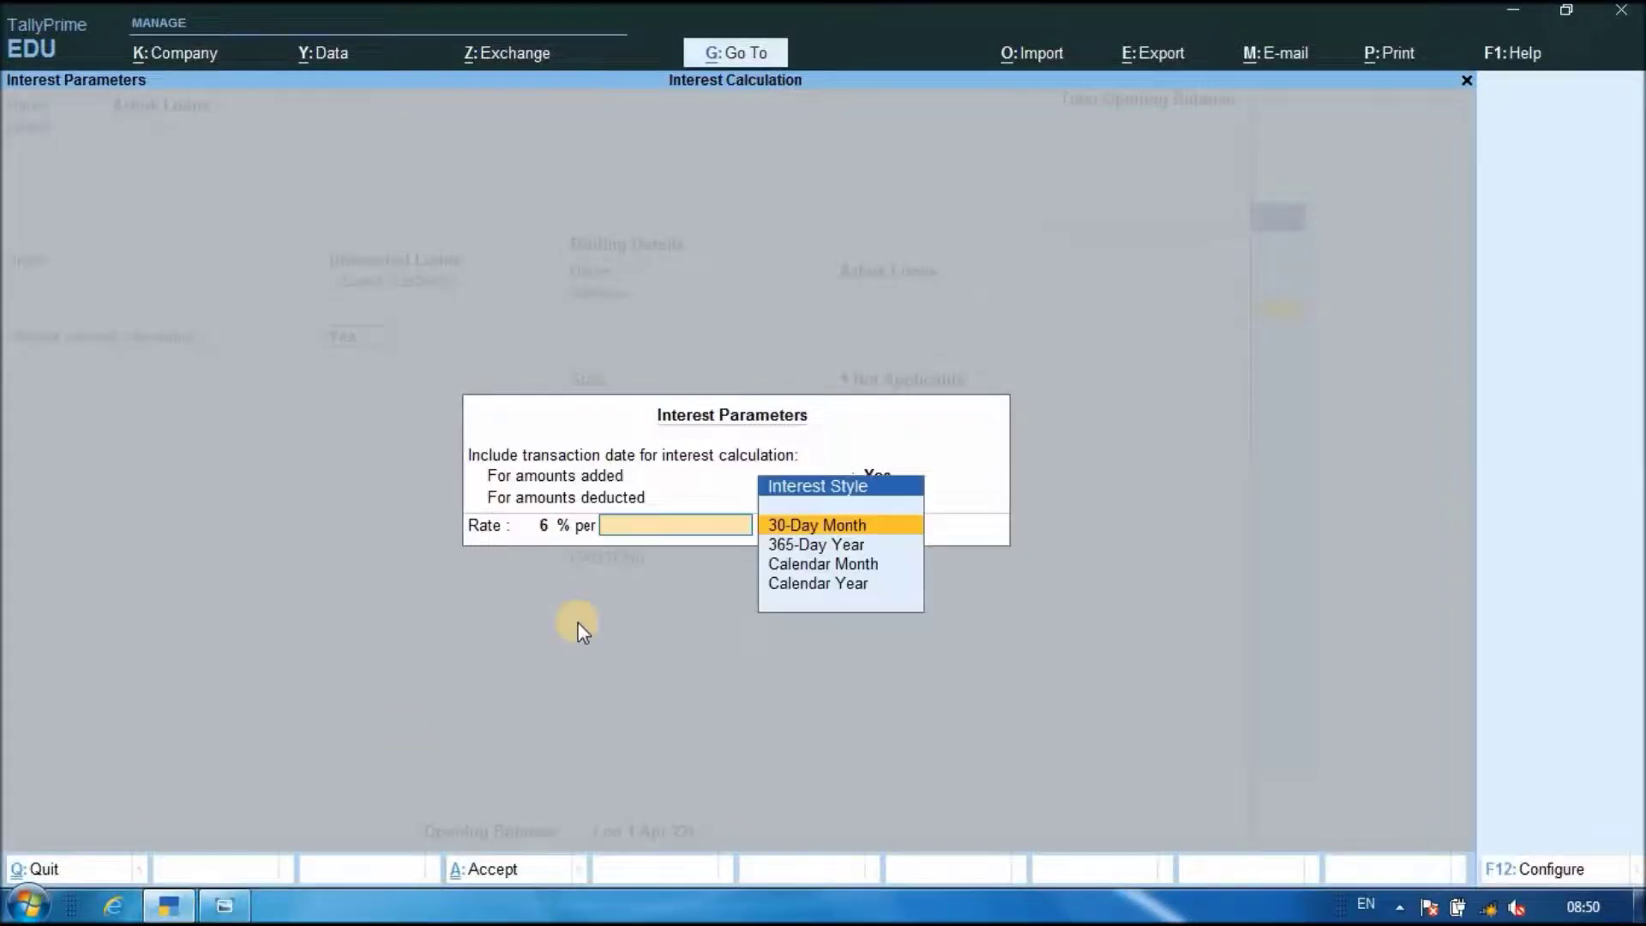
{"action": "left_click", "coordinate": [857, 549]}
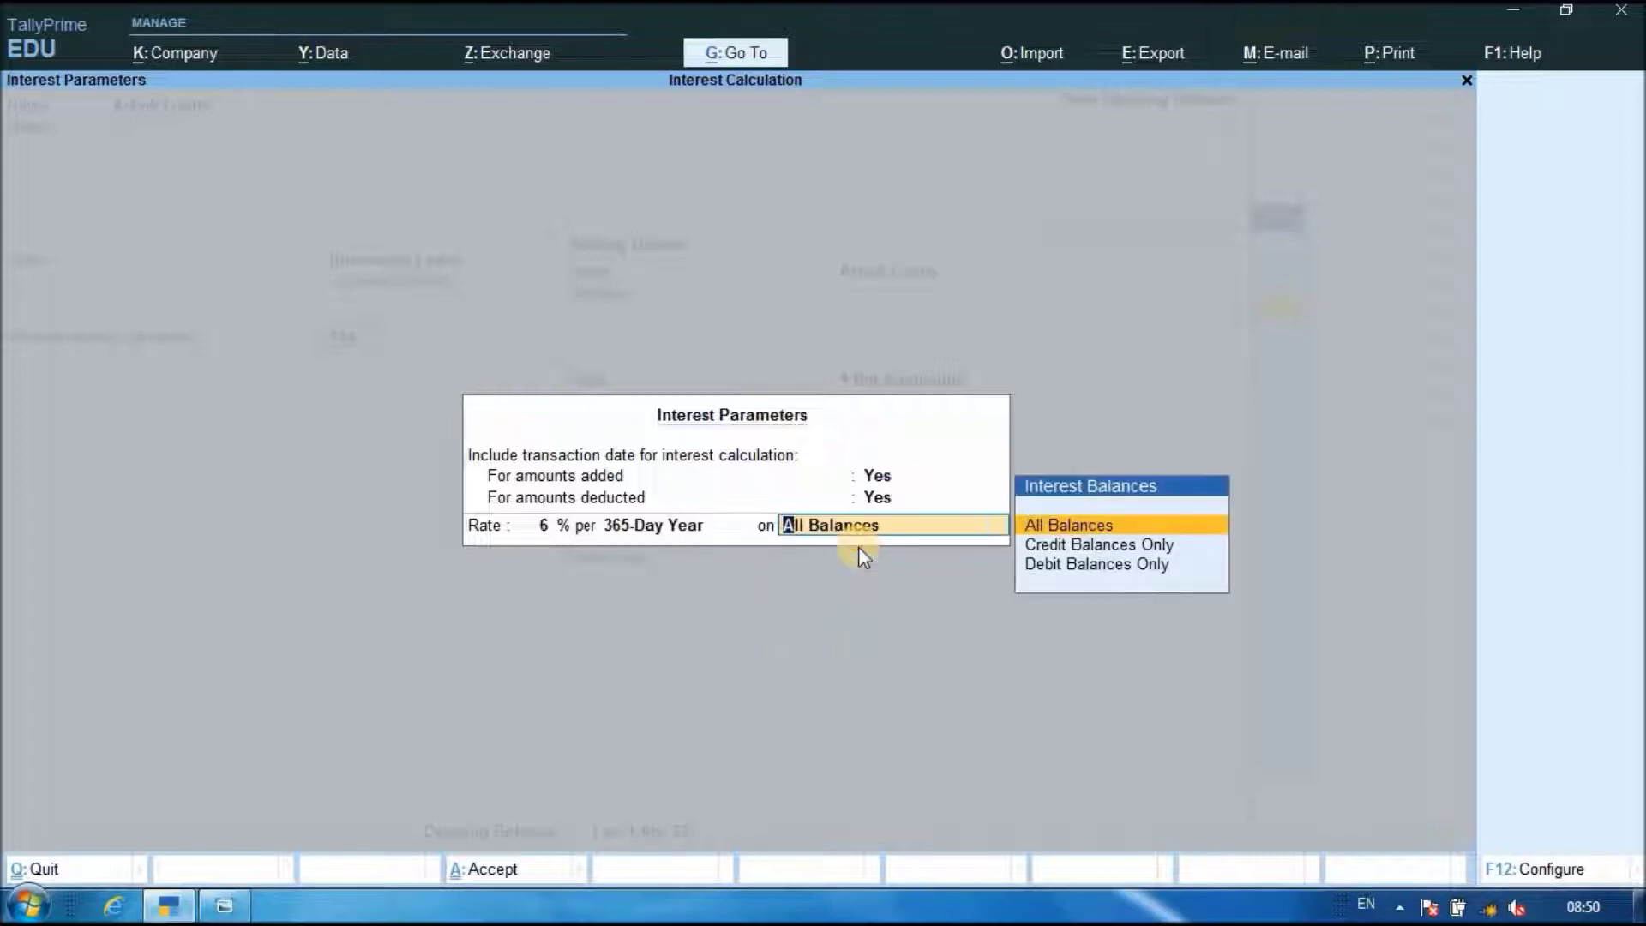
{"action": "key", "text": "Return"}
{"action": "key", "text": "ctrl+a"}
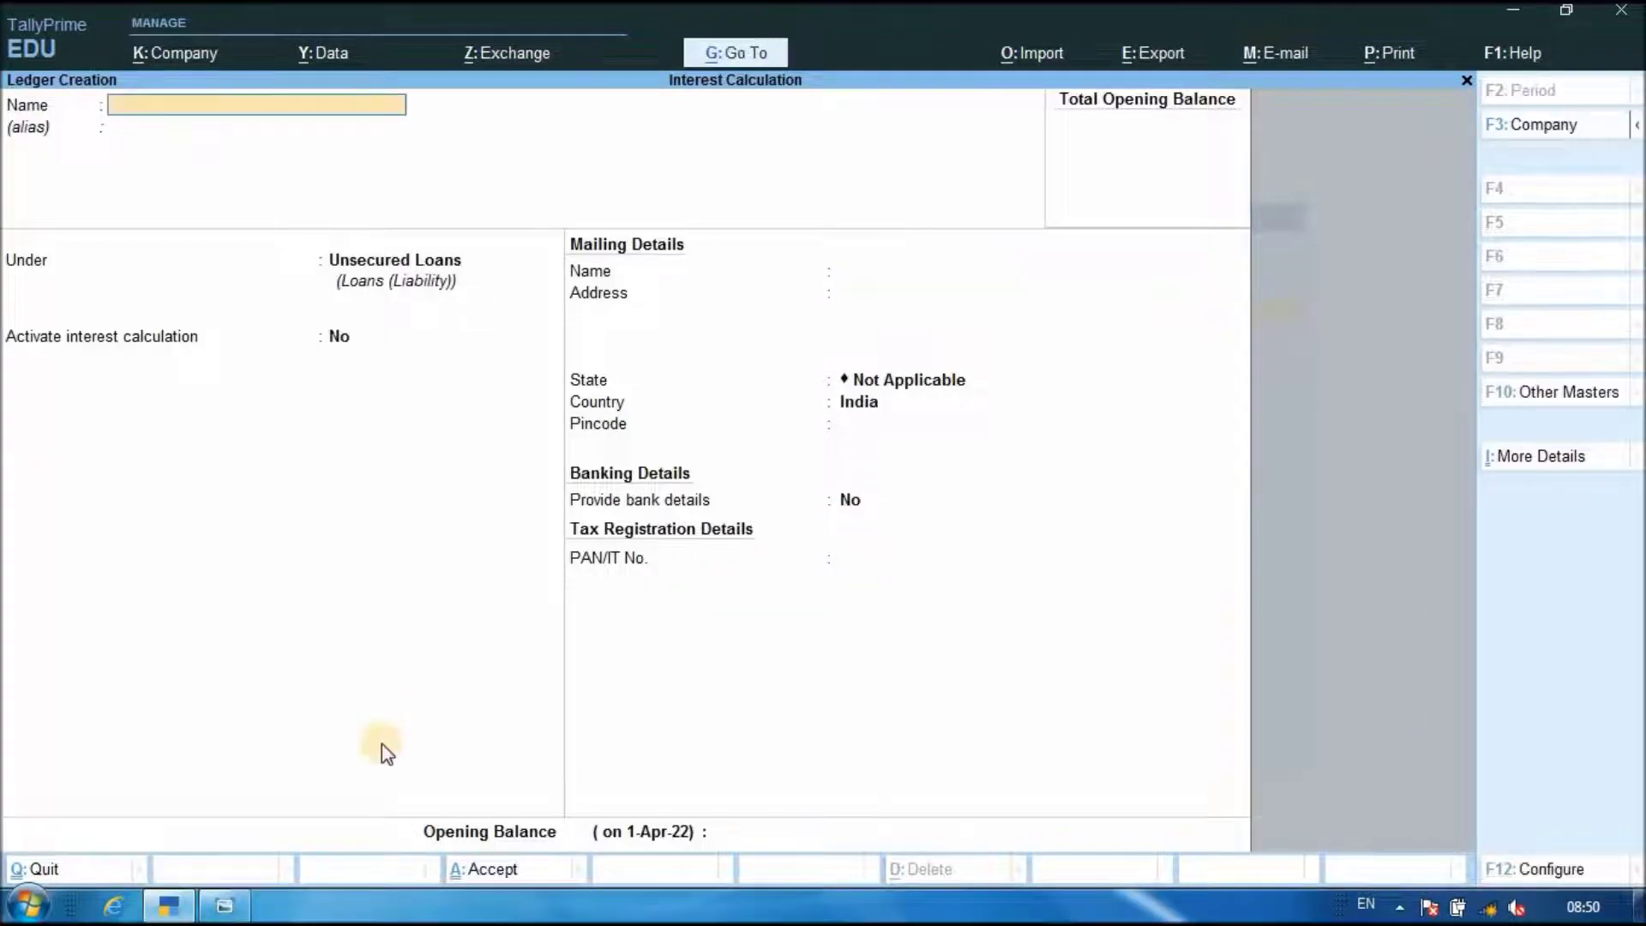
- Start a loan ledger named after the individual borrower in example 3 of the notes, under the Unsecured Loans group
{"action": "left_click", "coordinate": [228, 907]}
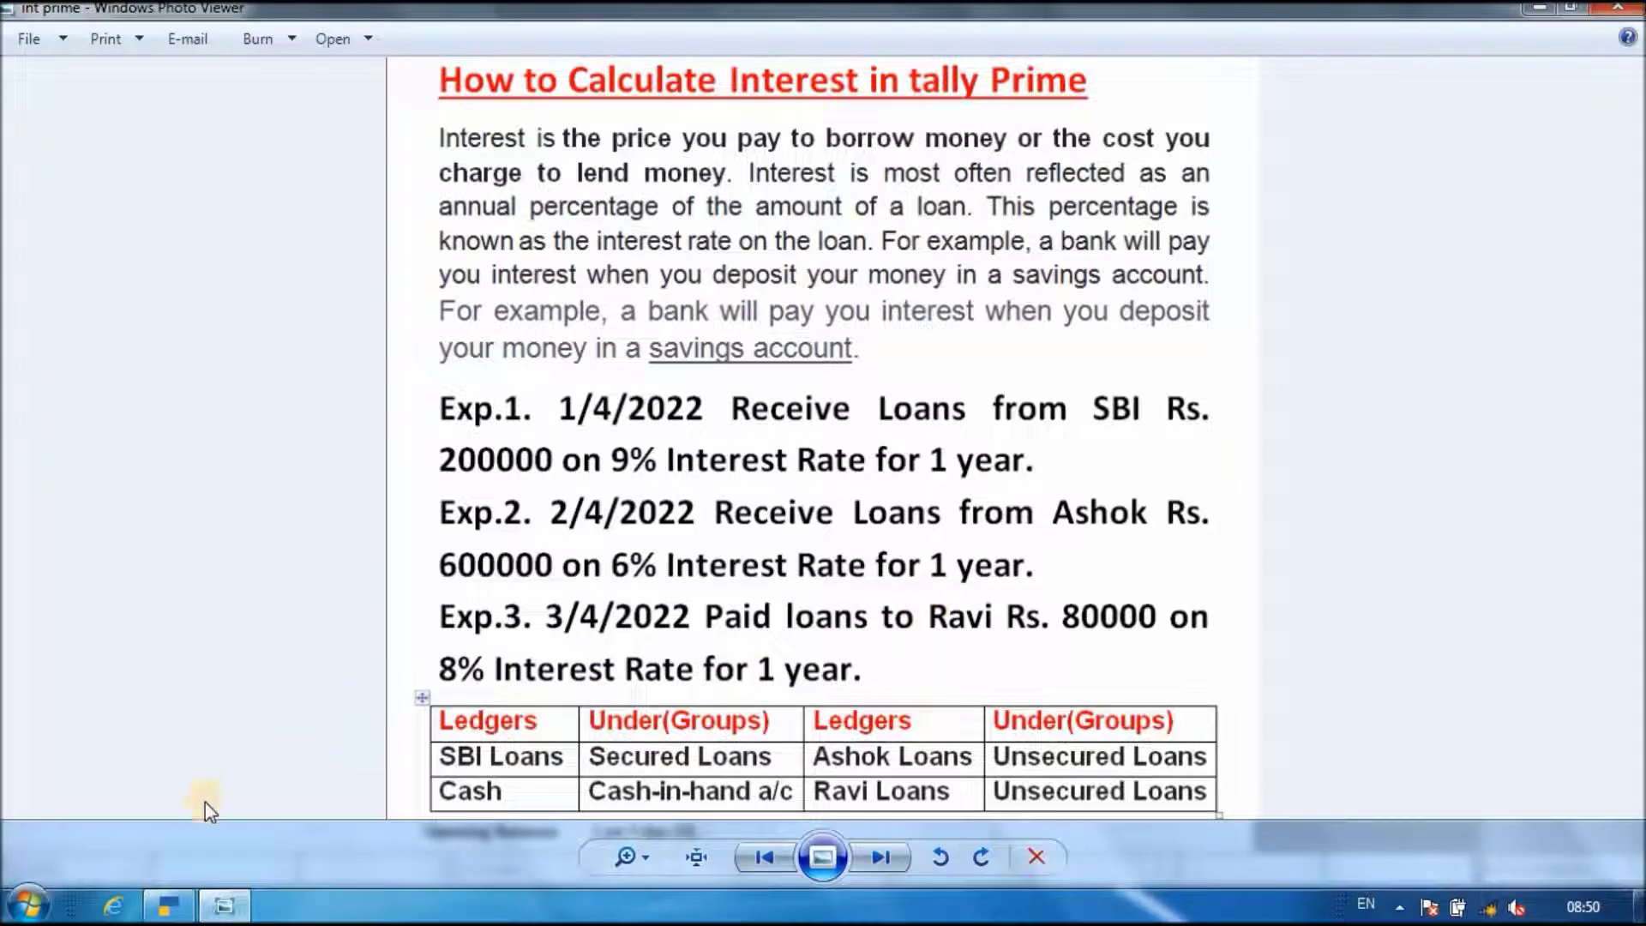
{"action": "left_click", "coordinate": [174, 907]}
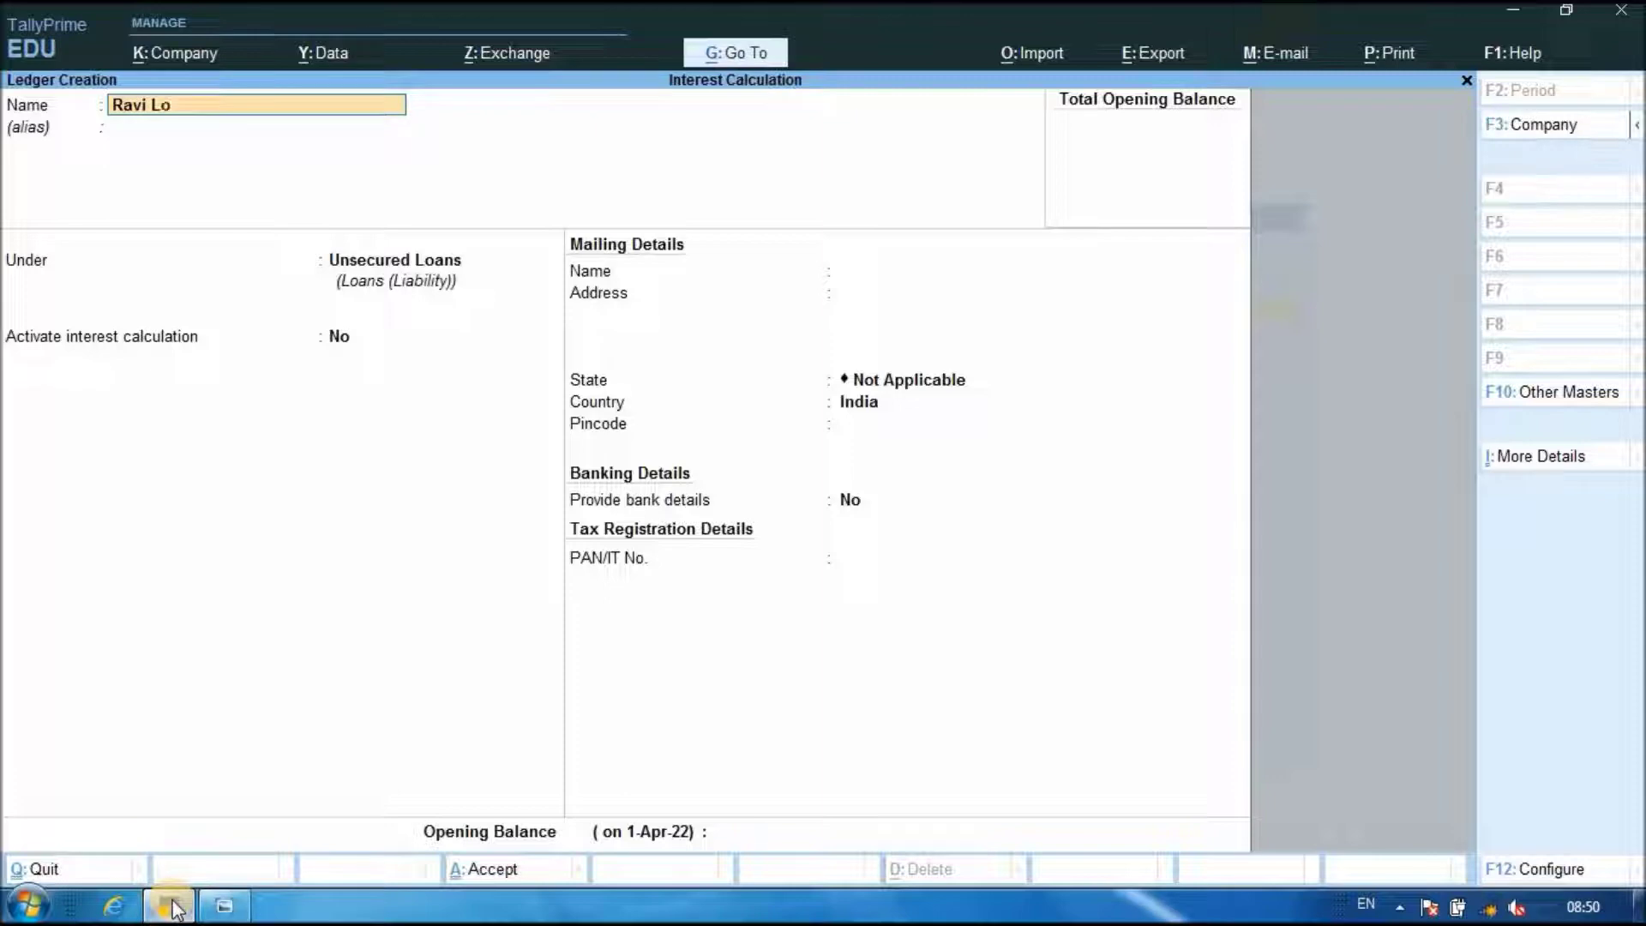
{"action": "key", "text": "Return"}
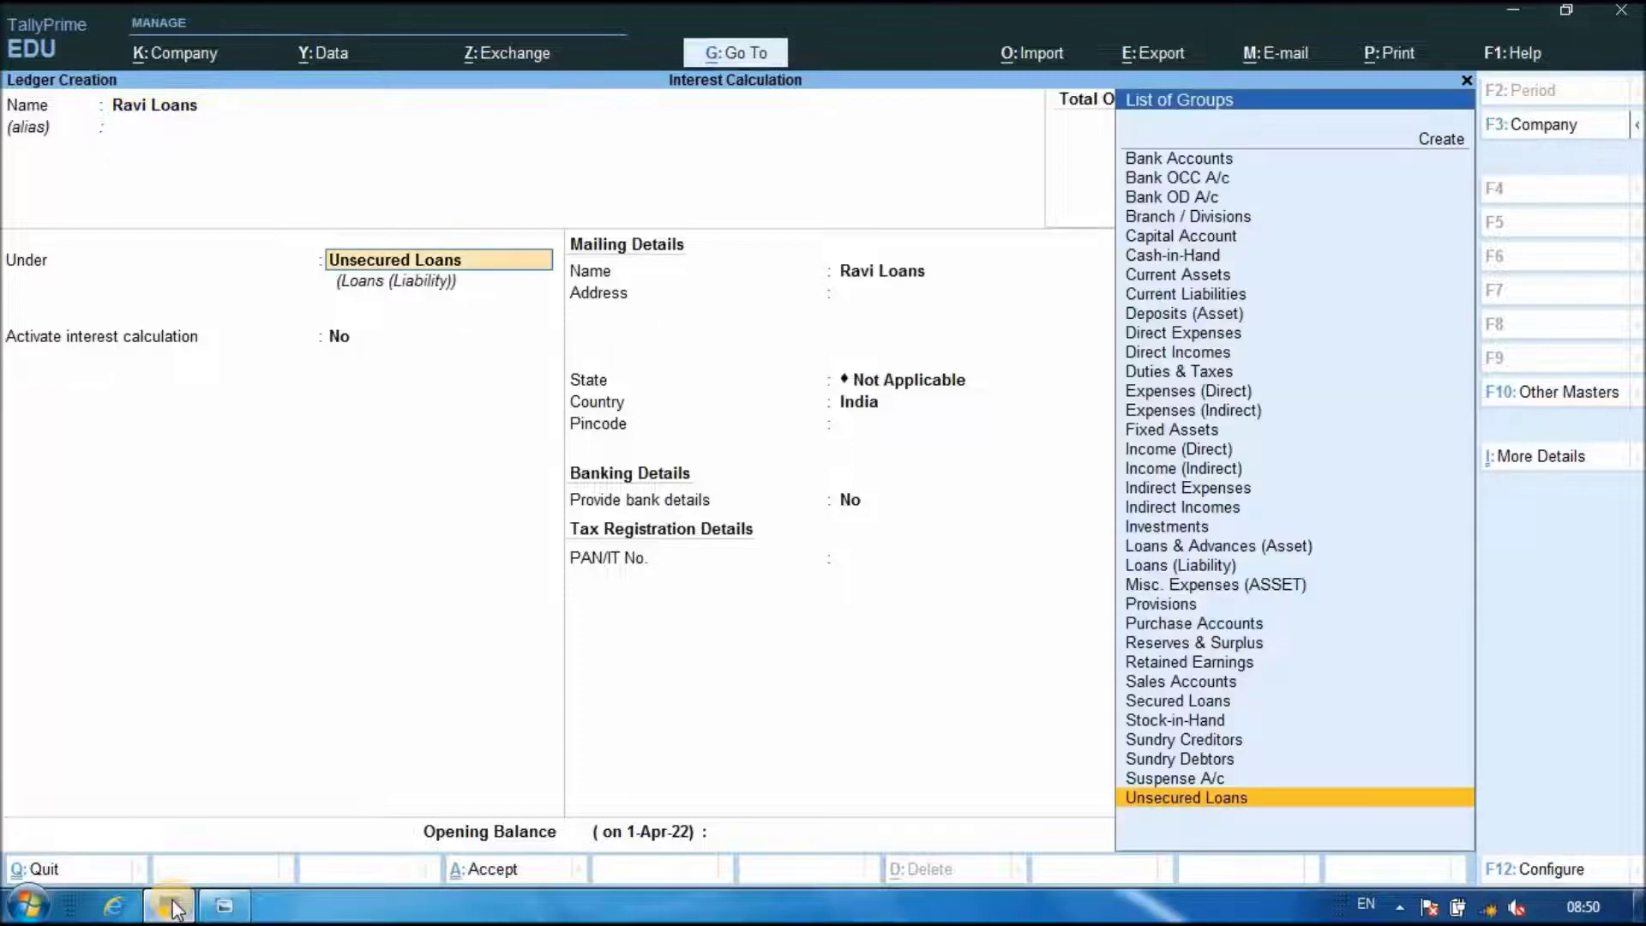
{"action": "key", "text": "Return"}
- Activate interest calculation for the borrower's ledger, including the transaction date for both amounts added and amounts deducted
{"action": "type", "text": "yes"}
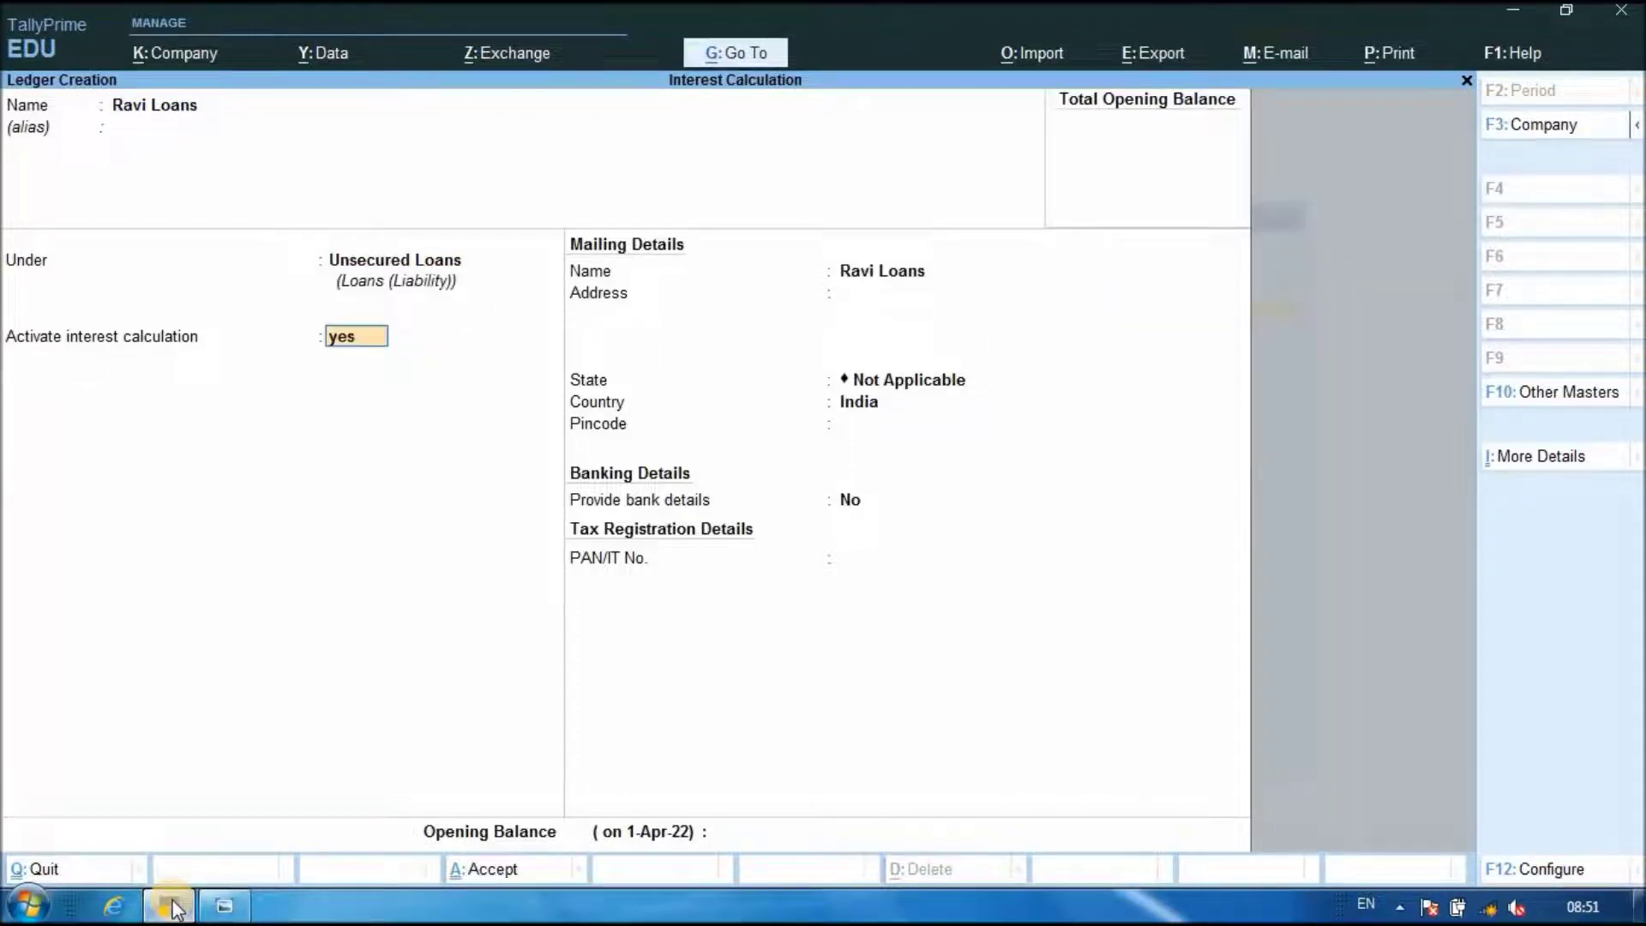
{"action": "key", "text": "Return"}
{"action": "type", "text": "y"}
{"action": "key", "text": "Return"}
{"action": "type", "text": "y"}
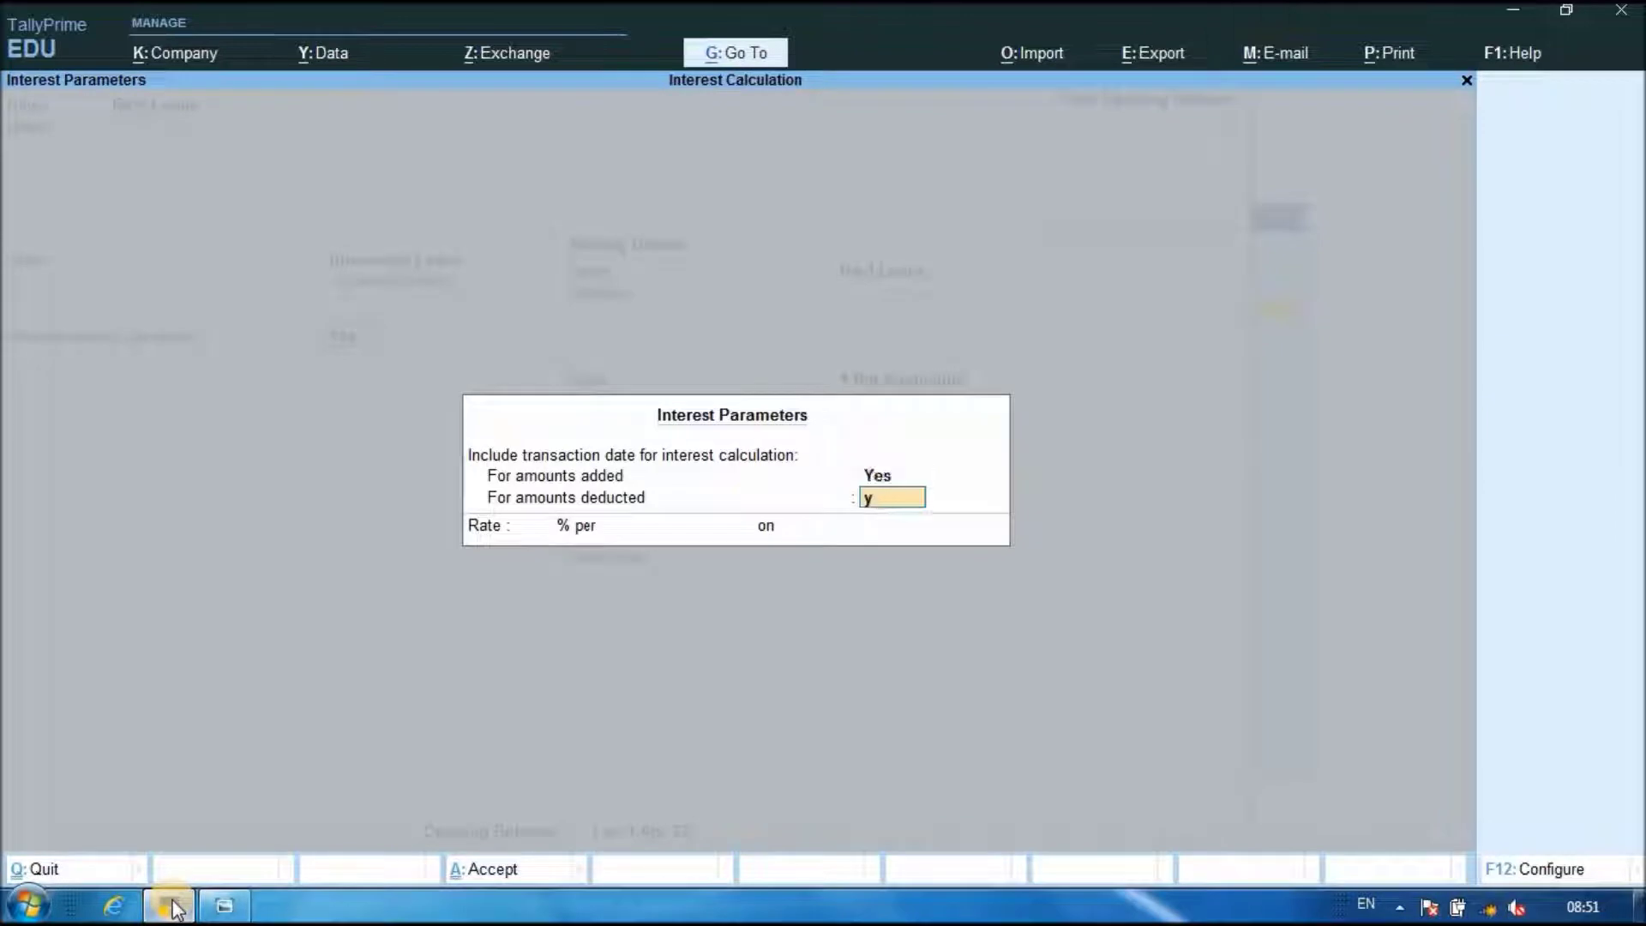
{"action": "key", "text": "Return"}
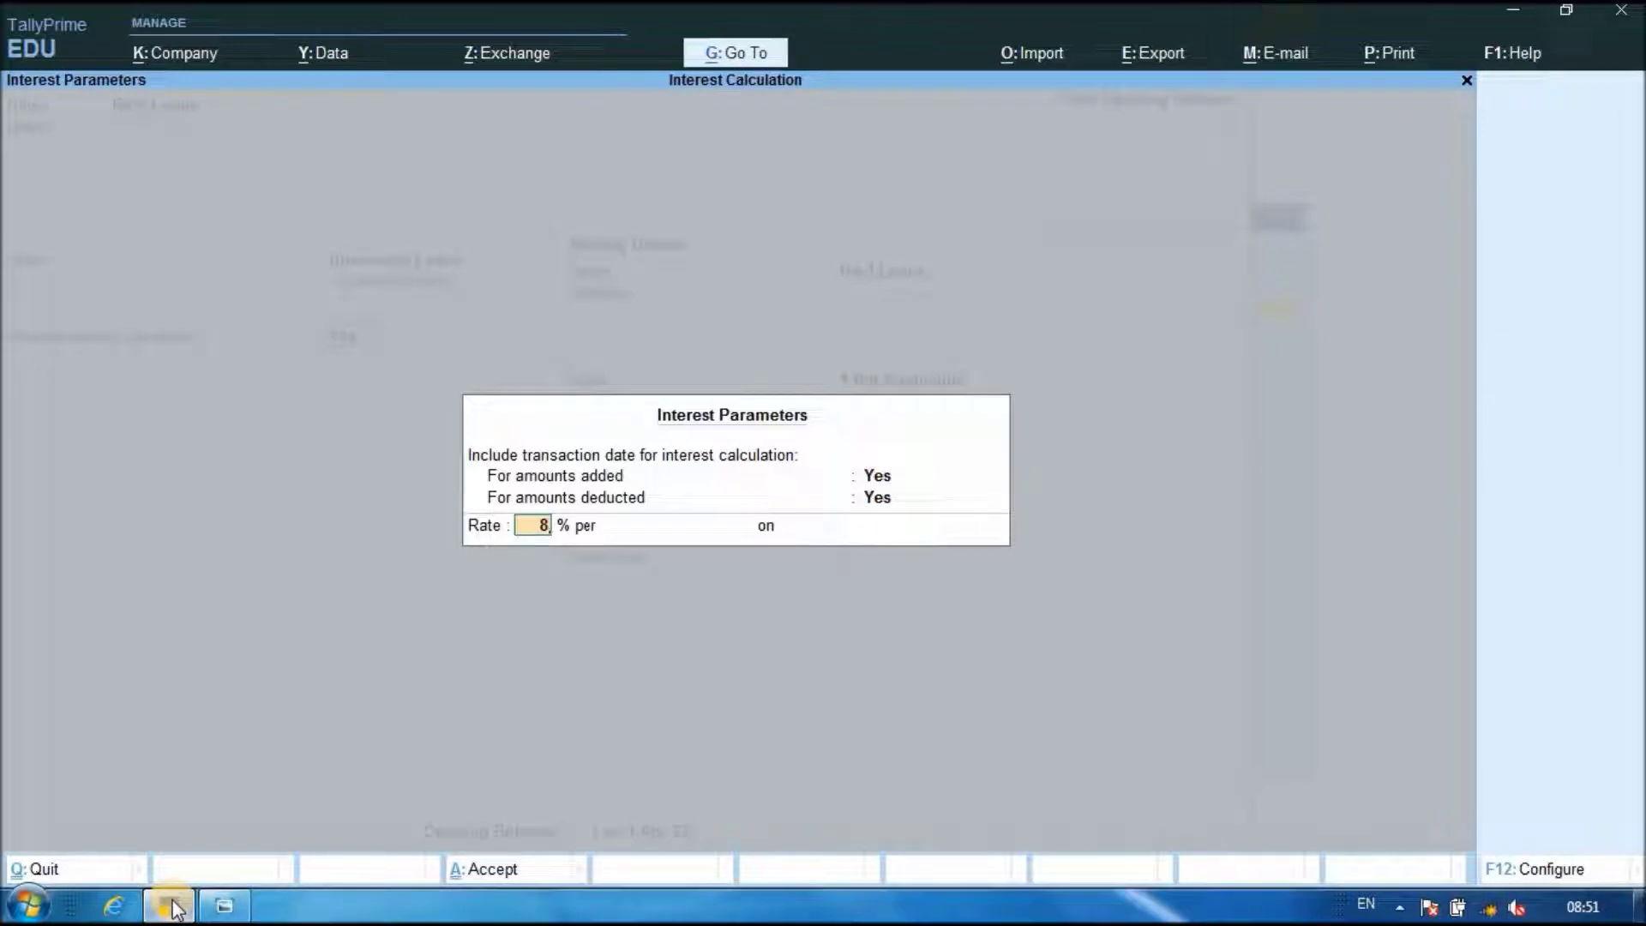
- Set the borrower's interest rate to 8% per 365-Day Year on All Balances, save the ledger and leave ledger creation
{"action": "type", "text": "8"}
{"action": "key", "text": "Return"}
{"action": "key", "text": "Down"}
{"action": "key", "text": "Return"}
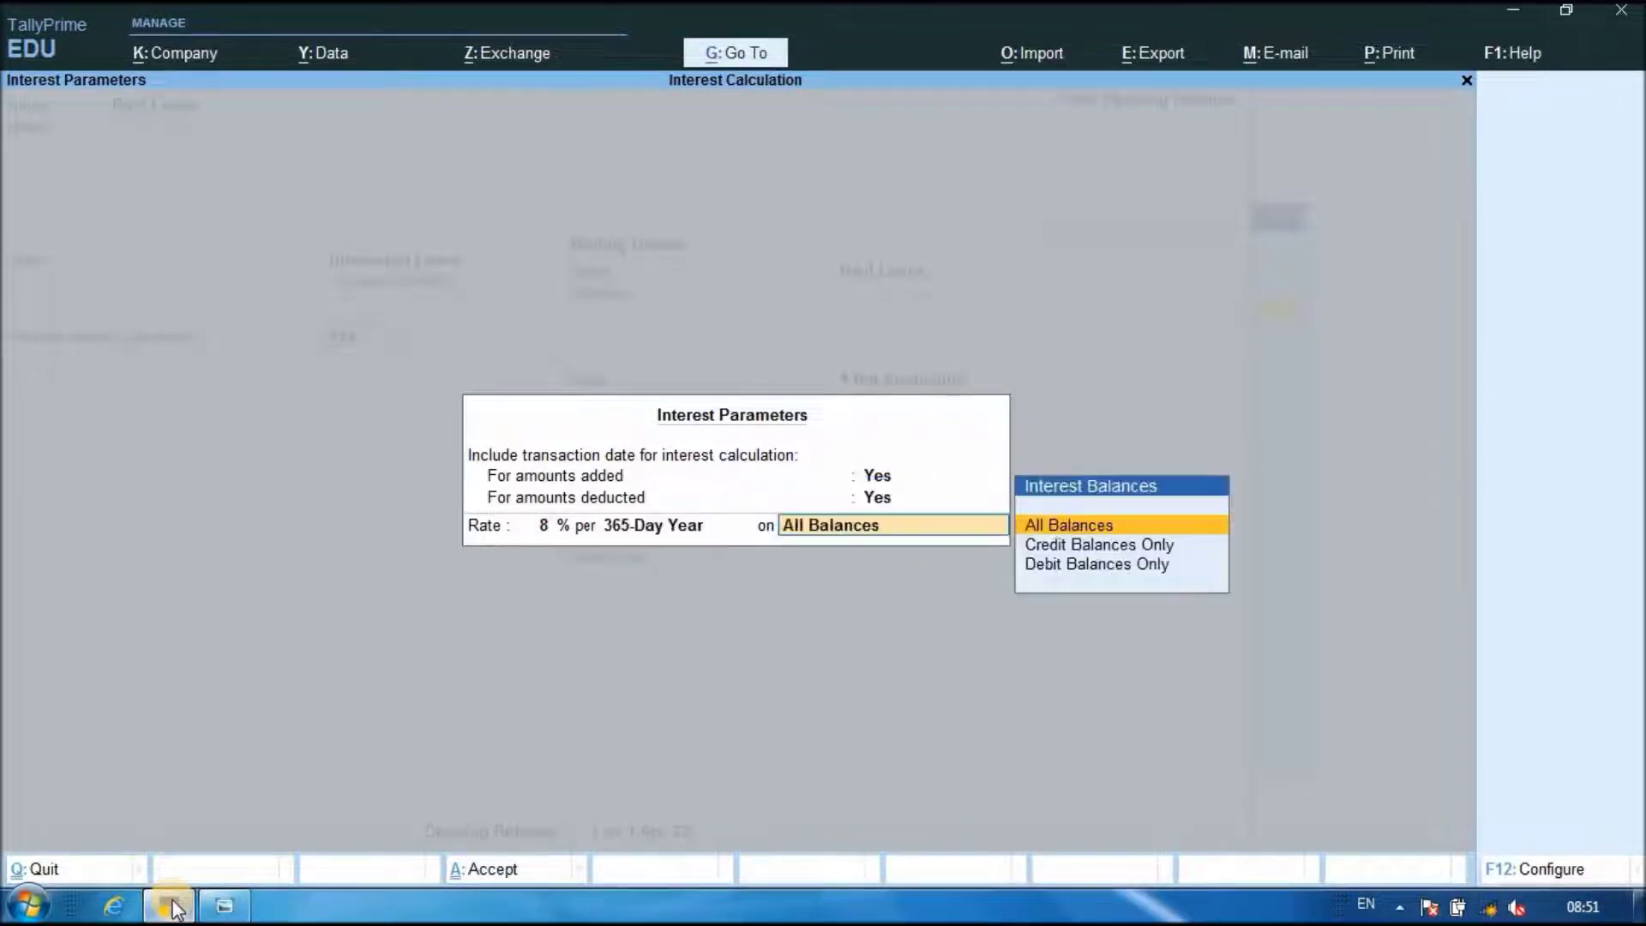
{"action": "key", "text": "Return"}
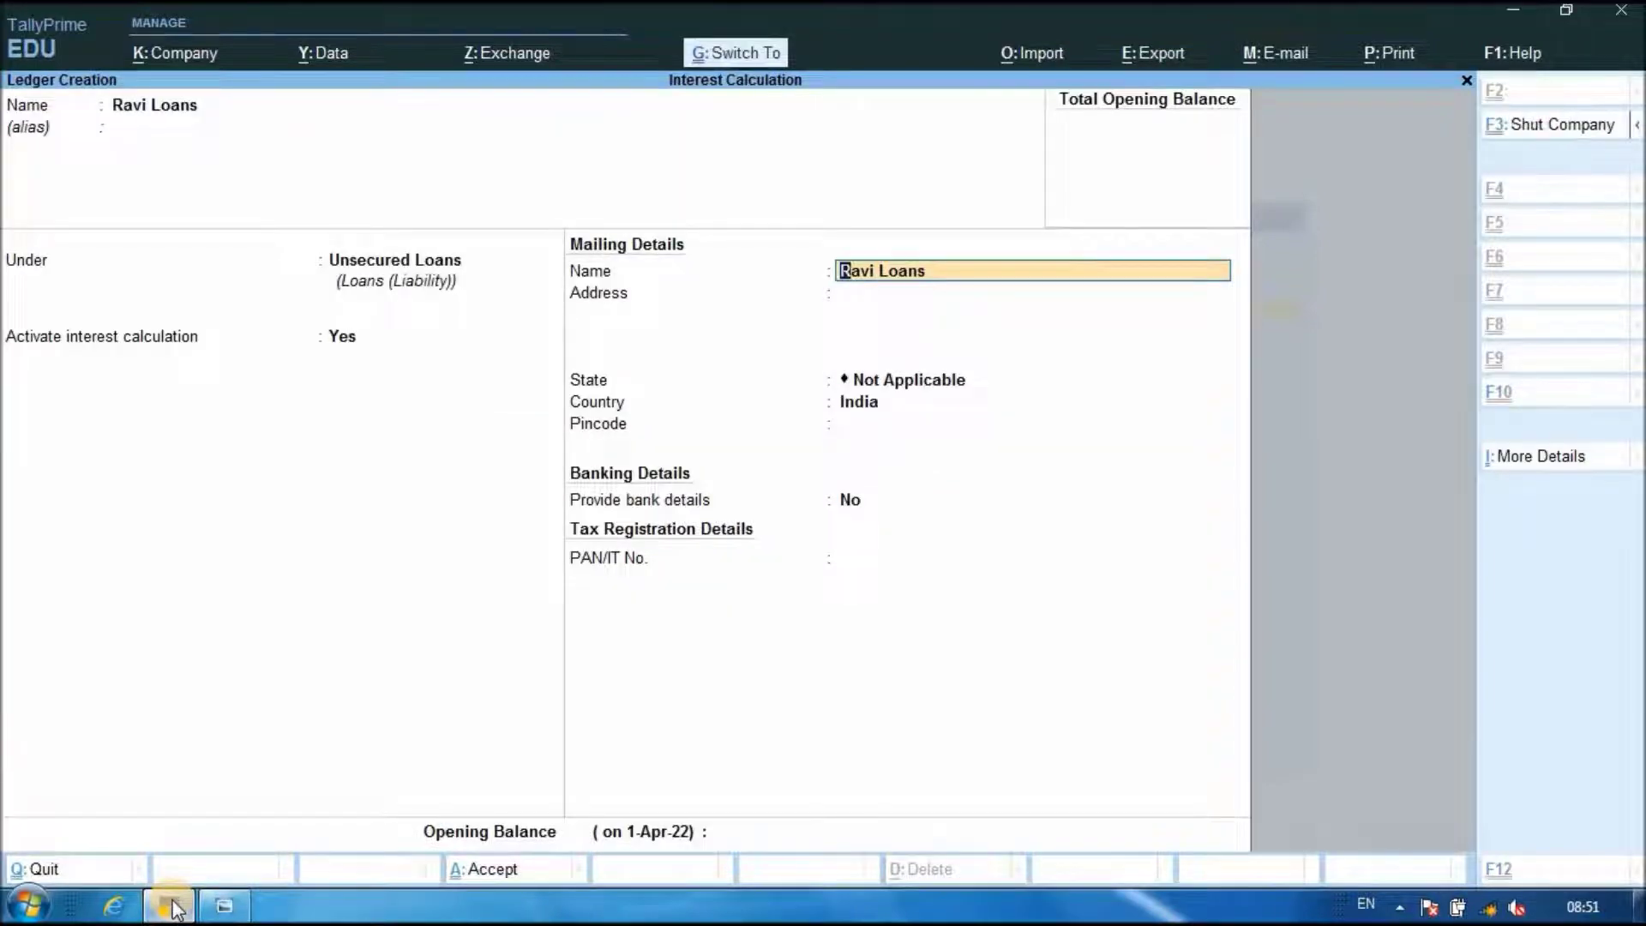
{"action": "key", "text": "ctrl+a"}
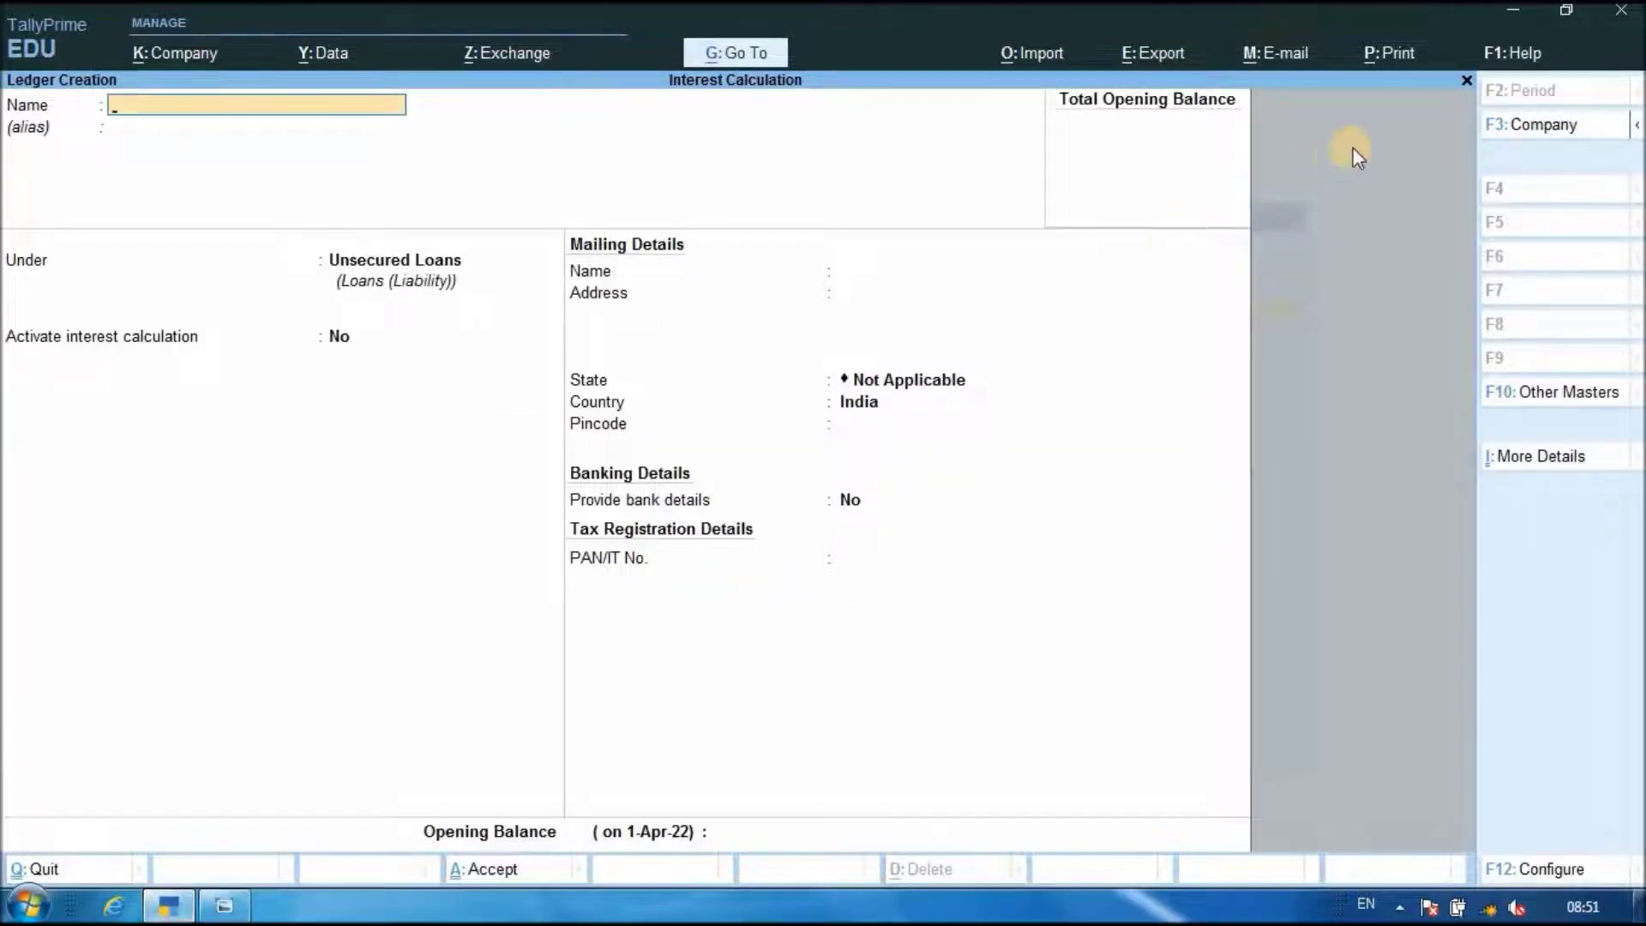
{"action": "left_click", "coordinate": [1466, 81]}
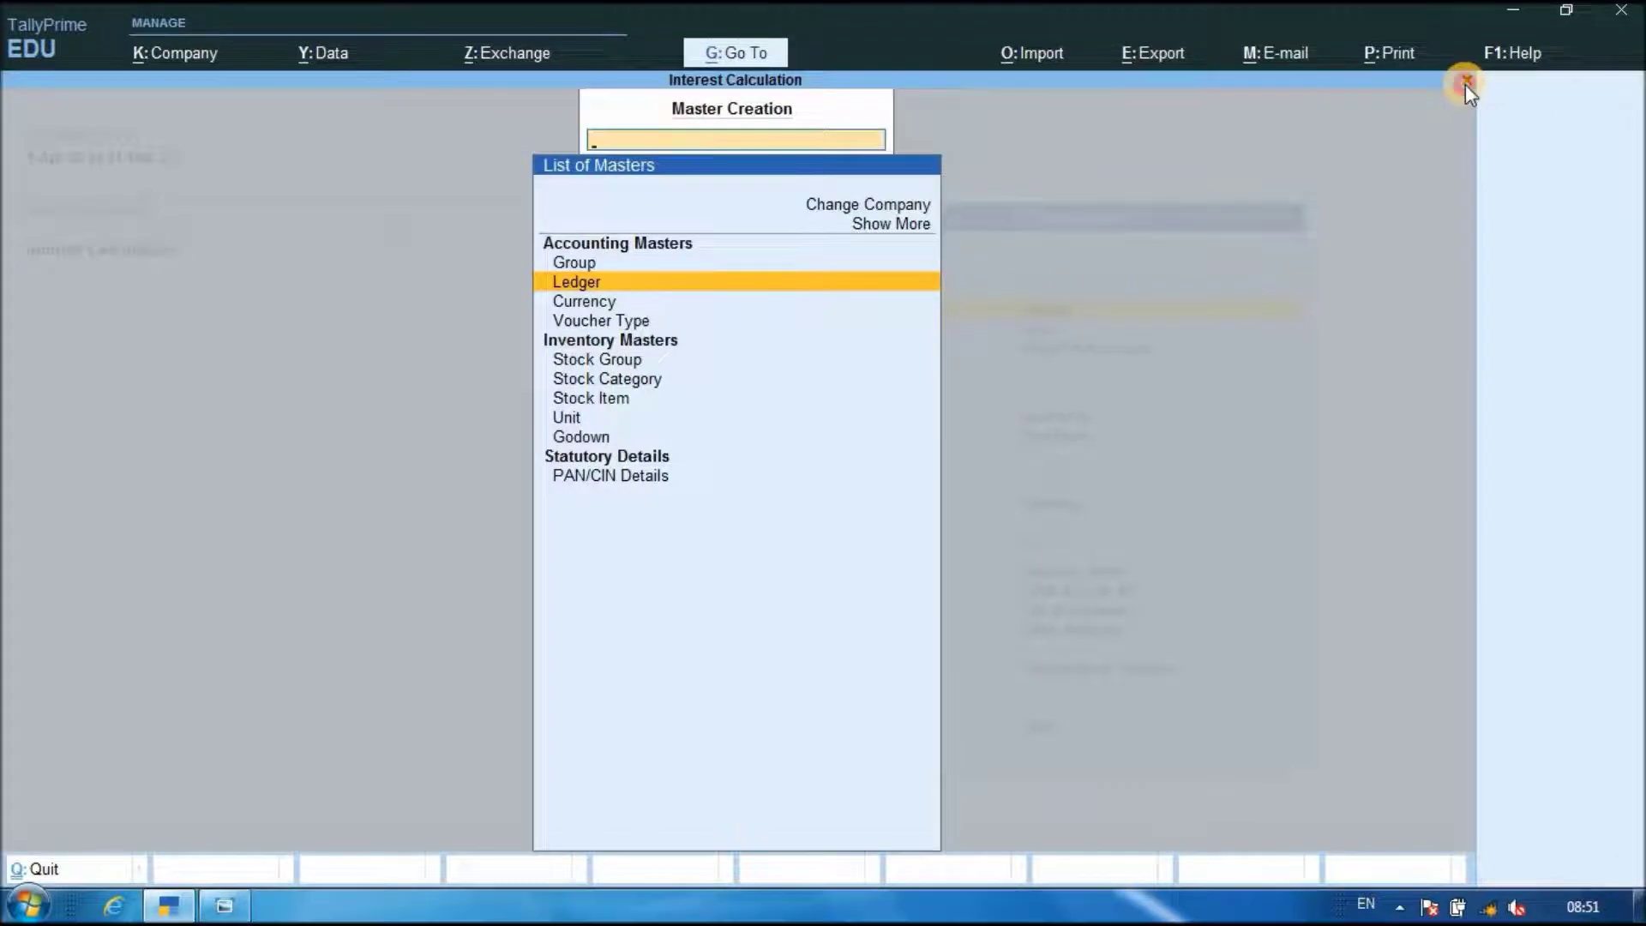
{"action": "left_click", "coordinate": [1465, 80]}
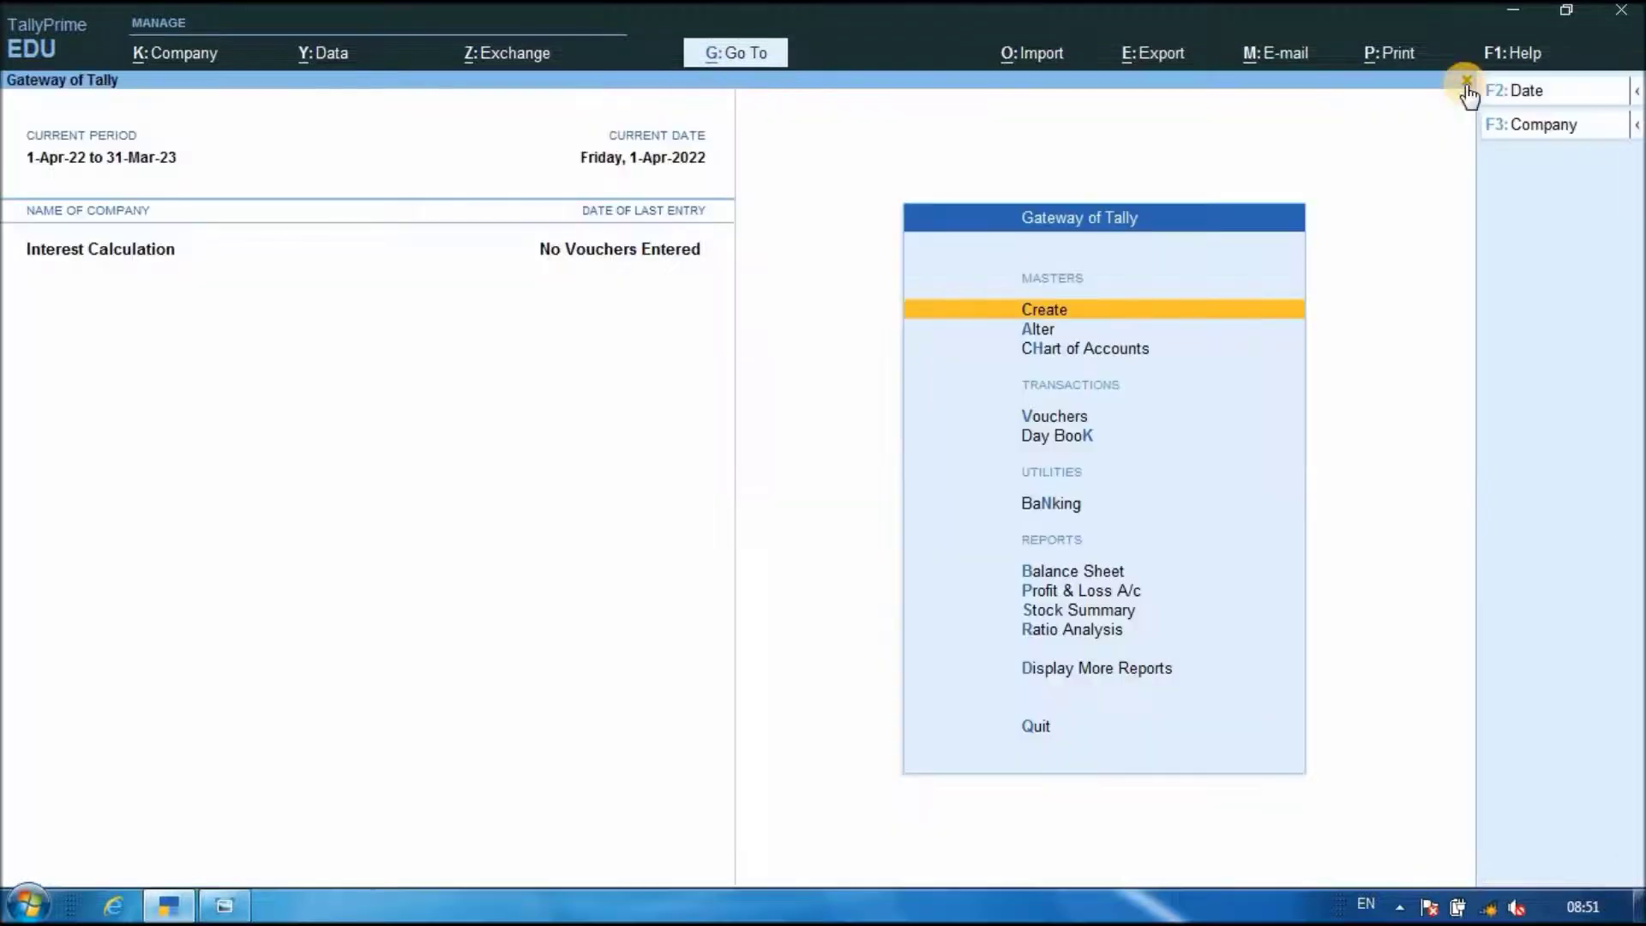
- Review the created ledgers and their groups in the Chart of Accounts using Ledger View, and return to the Gateway of Tally
{"action": "left_click", "coordinate": [1094, 359]}
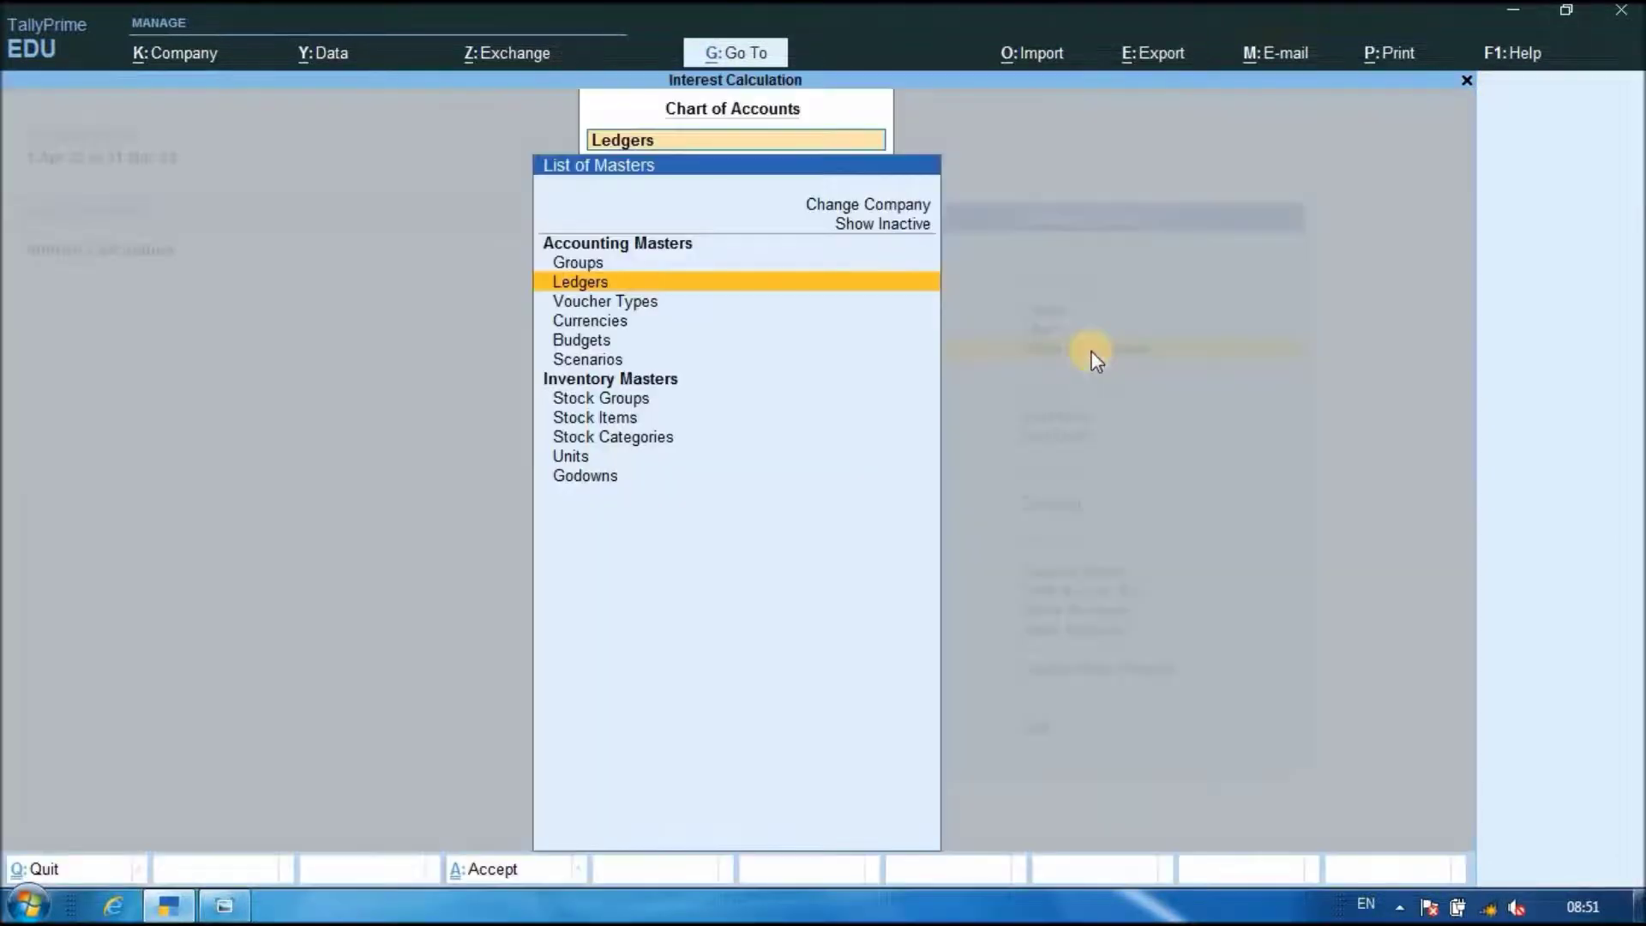
{"action": "left_click", "coordinate": [574, 283]}
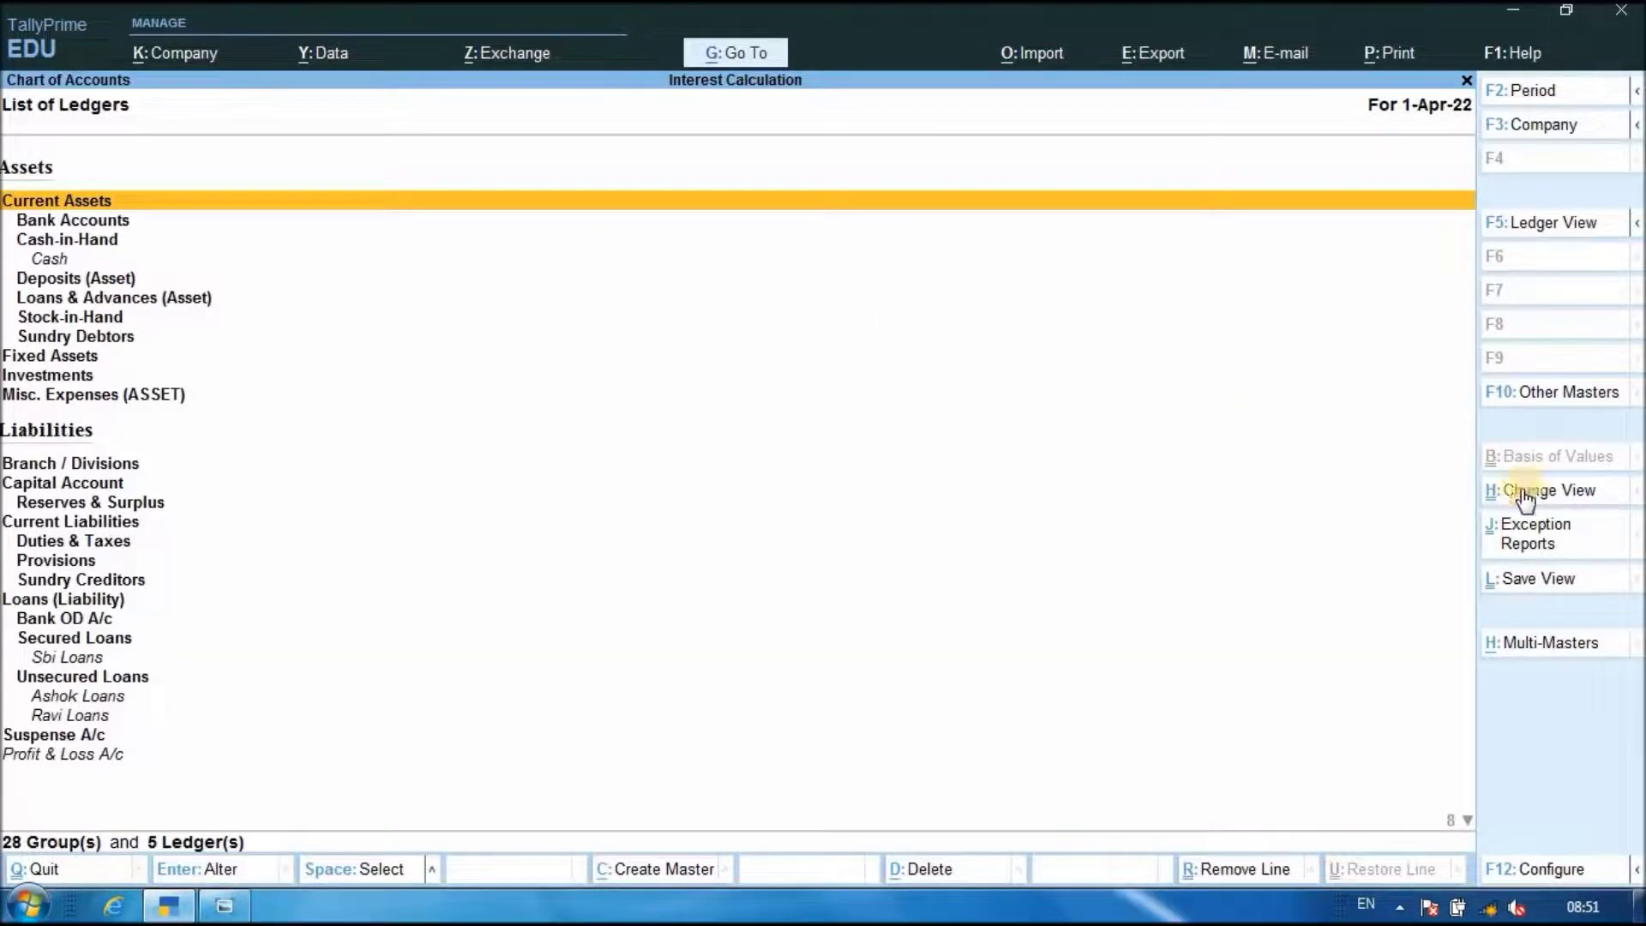
{"action": "left_click", "coordinate": [1524, 495]}
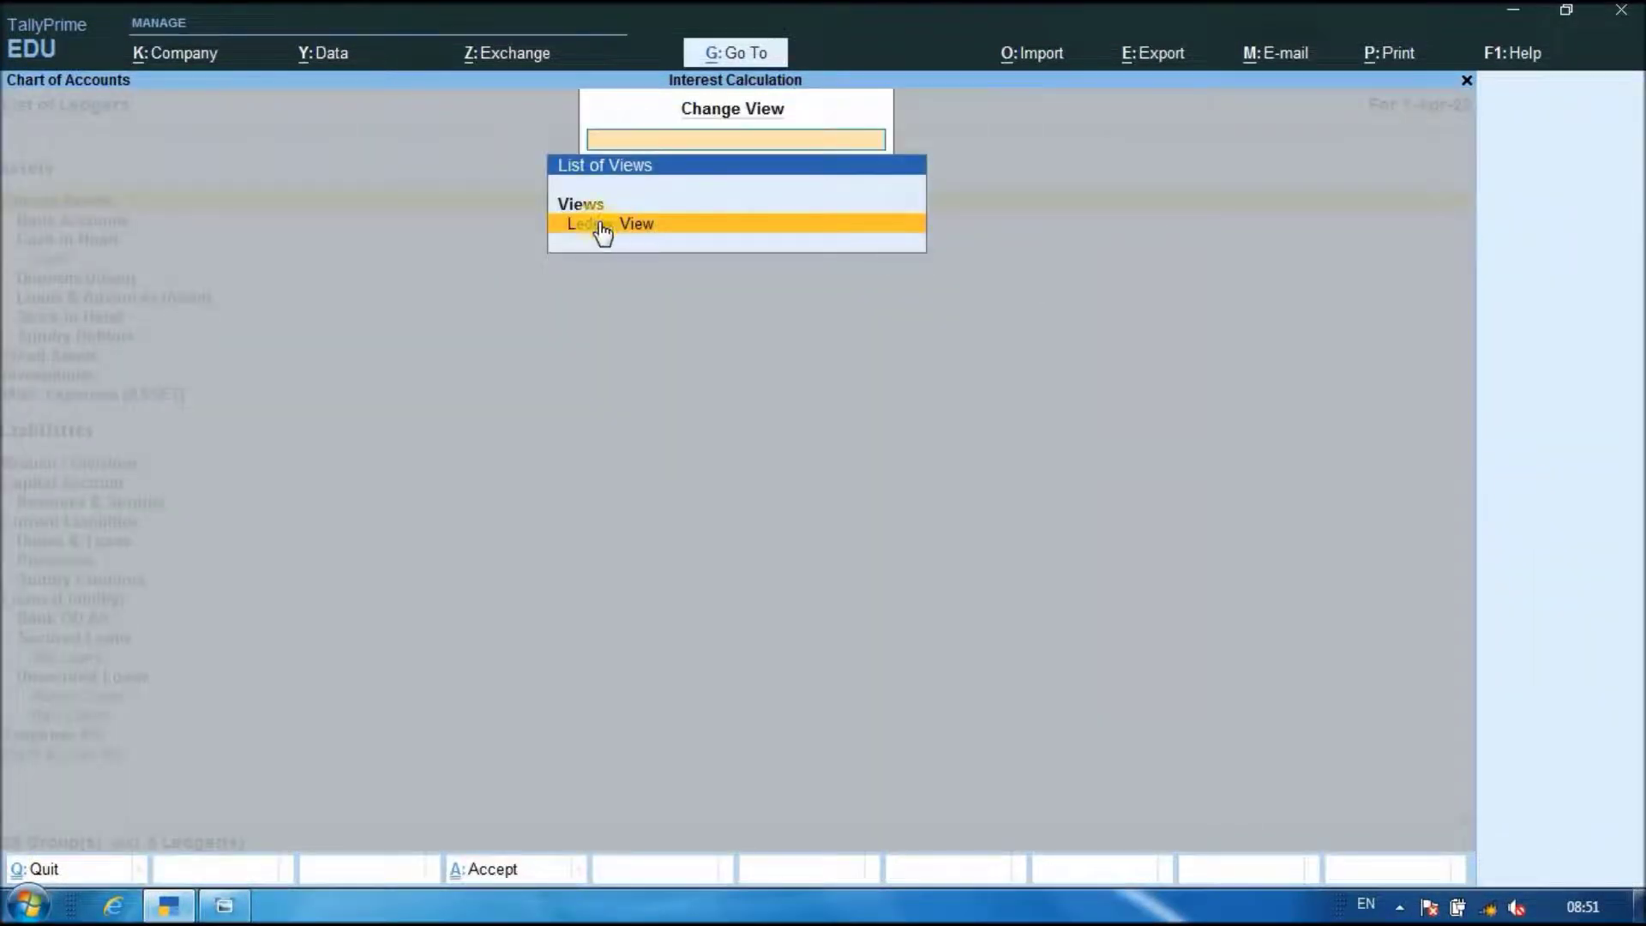
{"action": "left_click", "coordinate": [608, 225]}
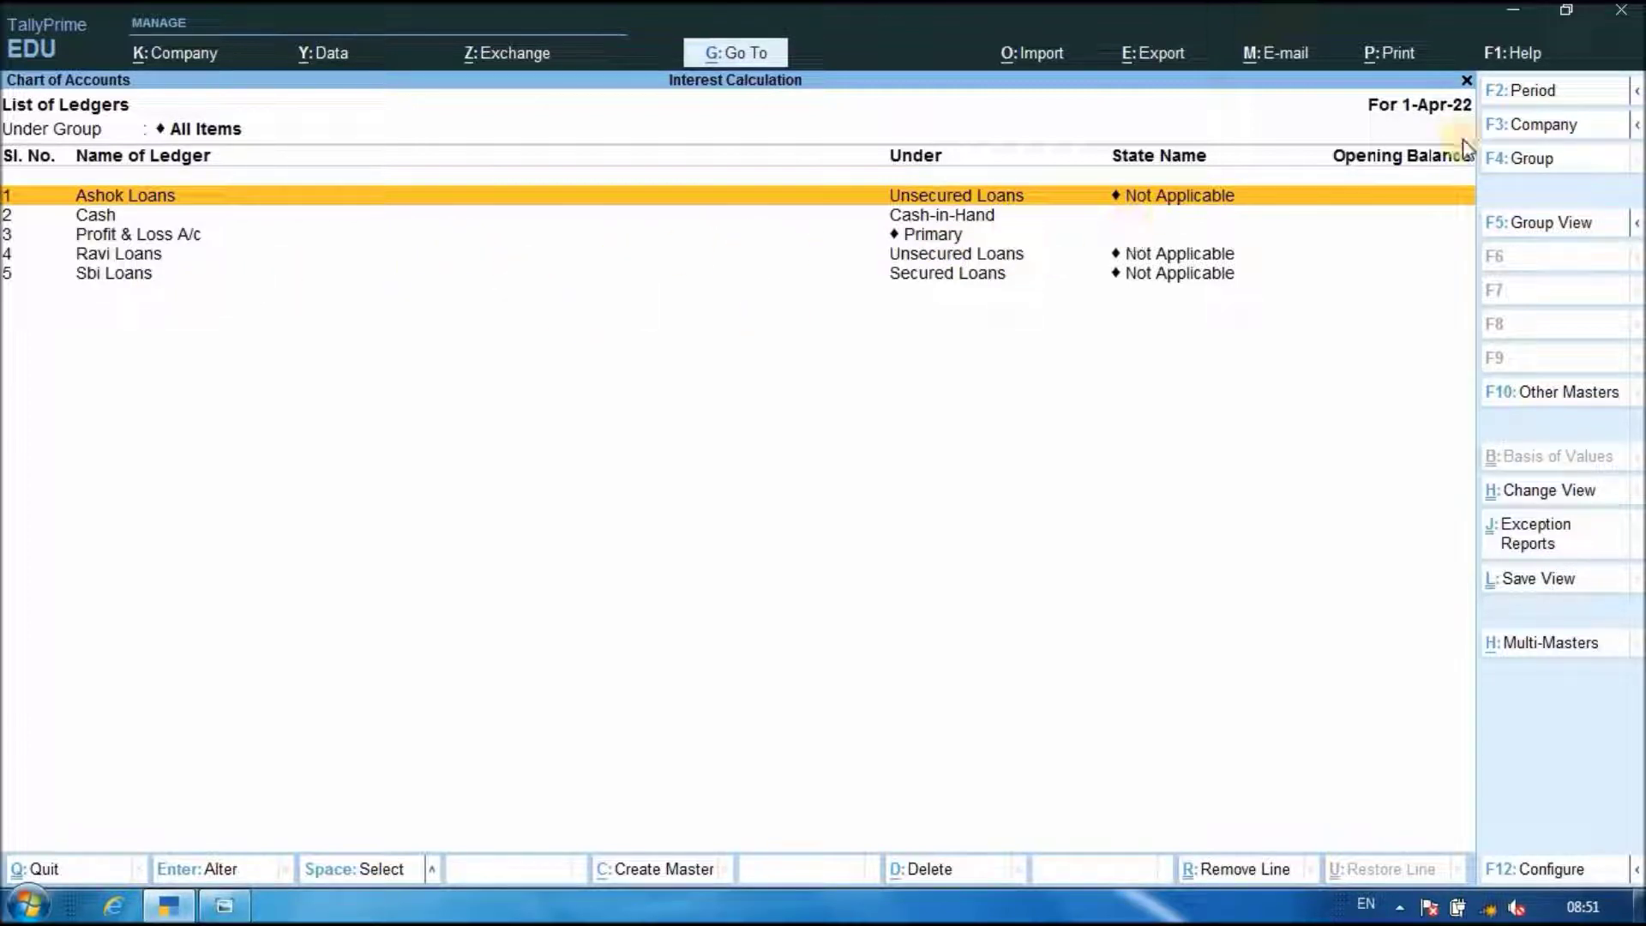
{"action": "left_click", "coordinate": [1464, 81]}
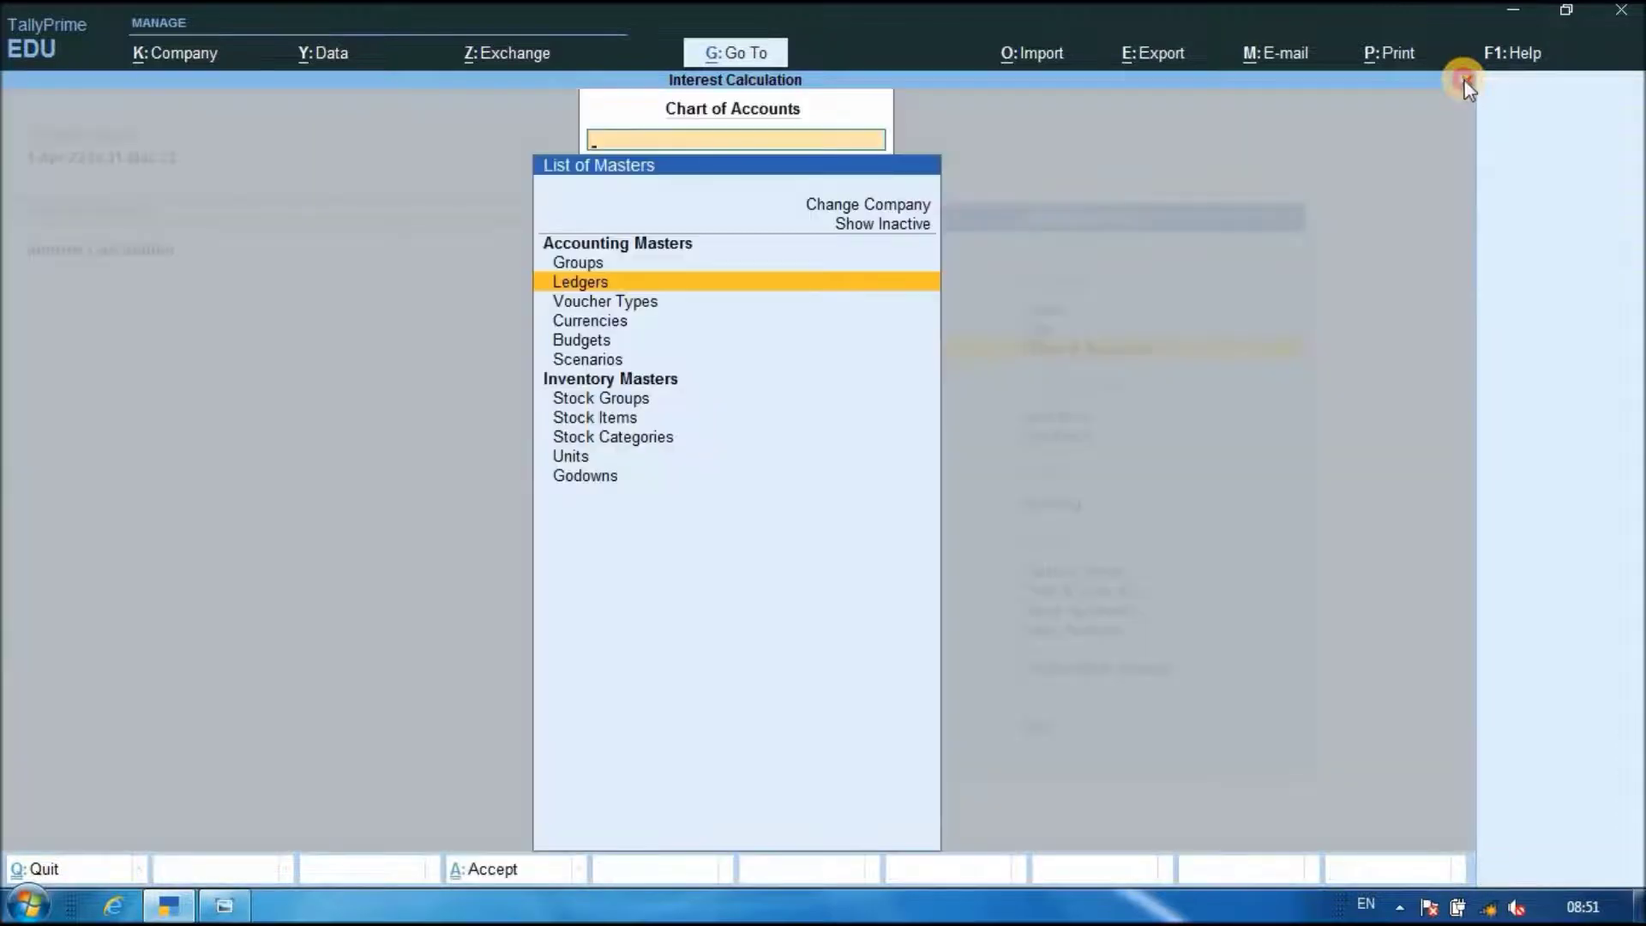
{"action": "left_click", "coordinate": [1465, 81]}
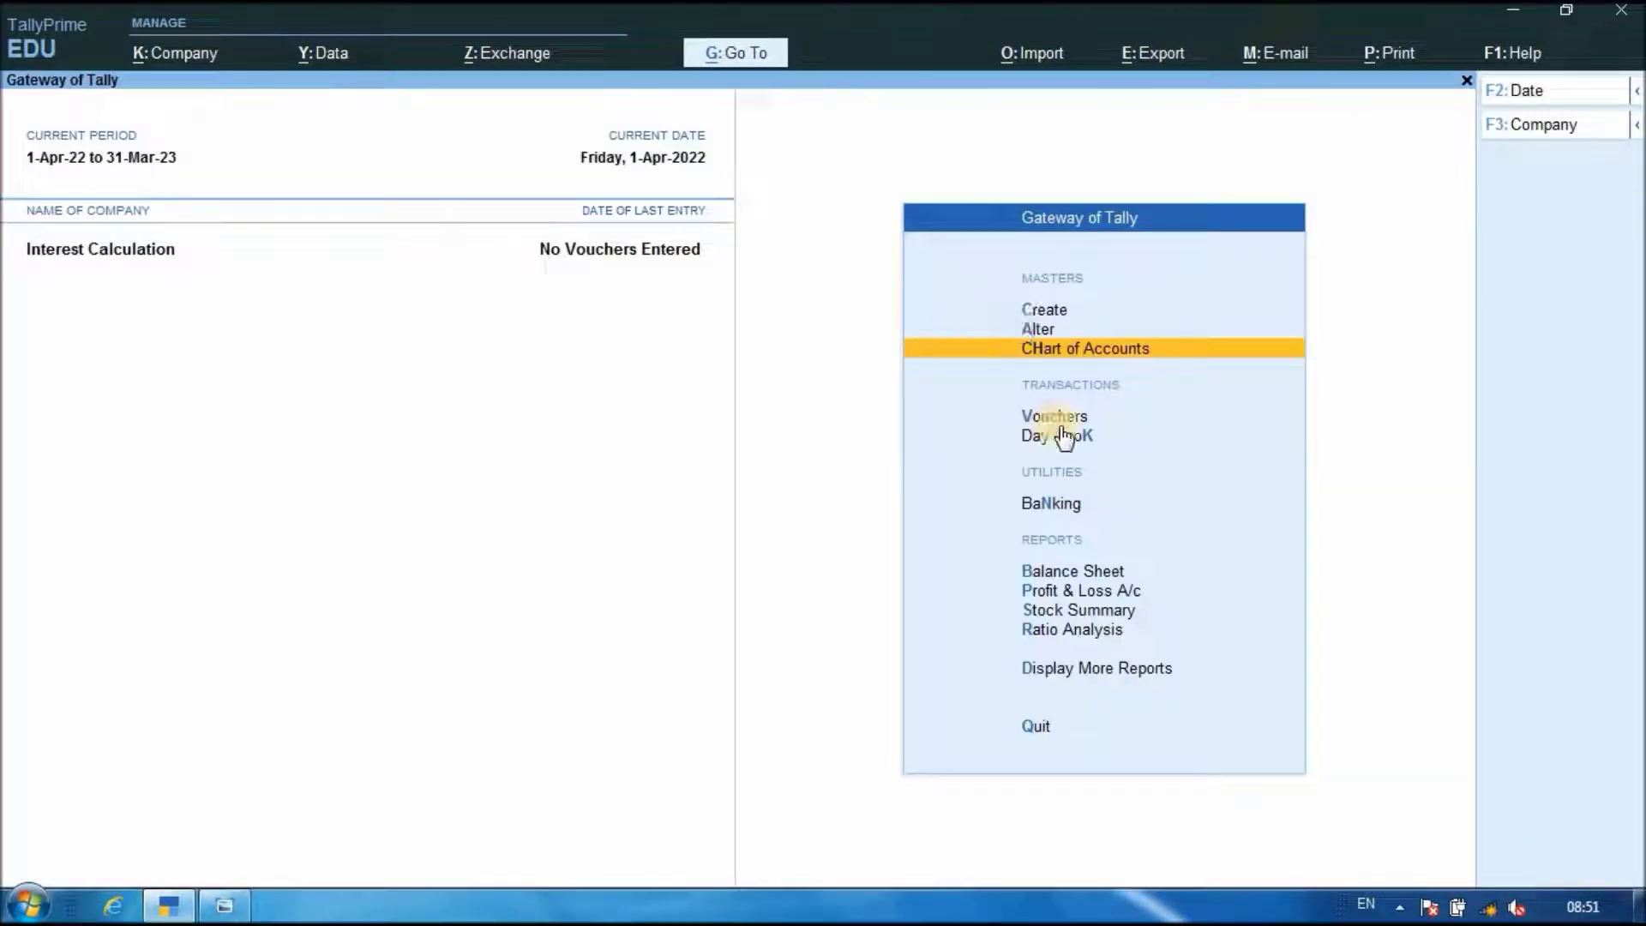
- Start a Receipt voucher crediting Sbi Loans with 200000, the loan amount from example 1 of the notes
{"action": "left_click", "coordinate": [1035, 418]}
{"action": "left_click", "coordinate": [1036, 418]}
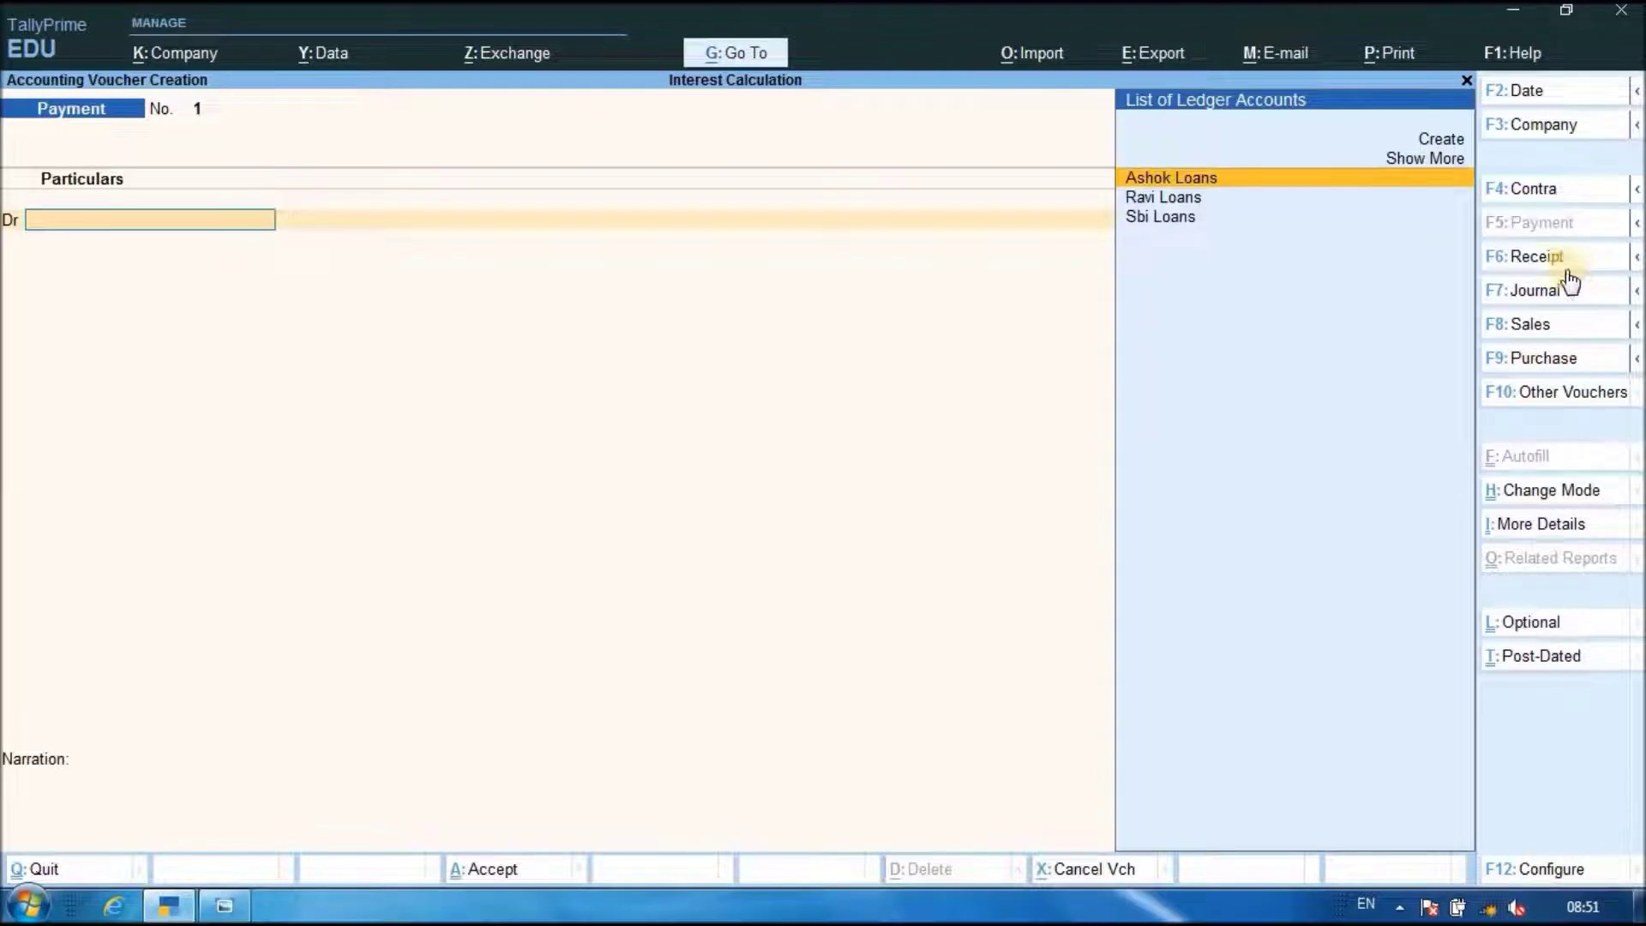
{"action": "left_click", "coordinate": [1535, 259]}
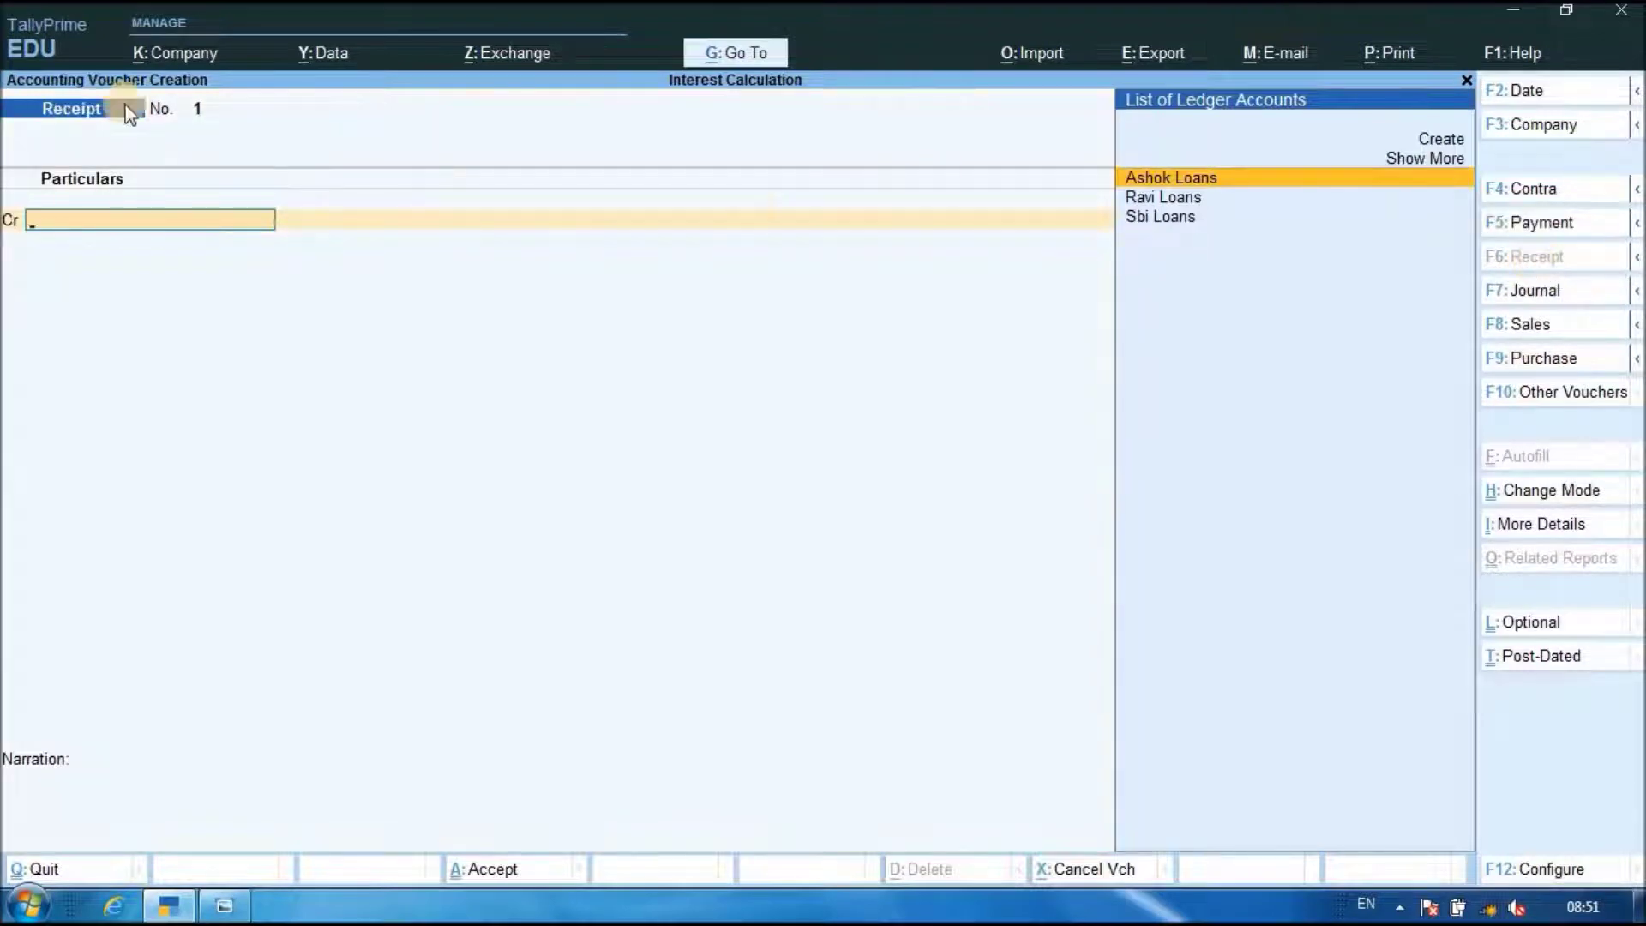
{"action": "left_click", "coordinate": [1160, 224]}
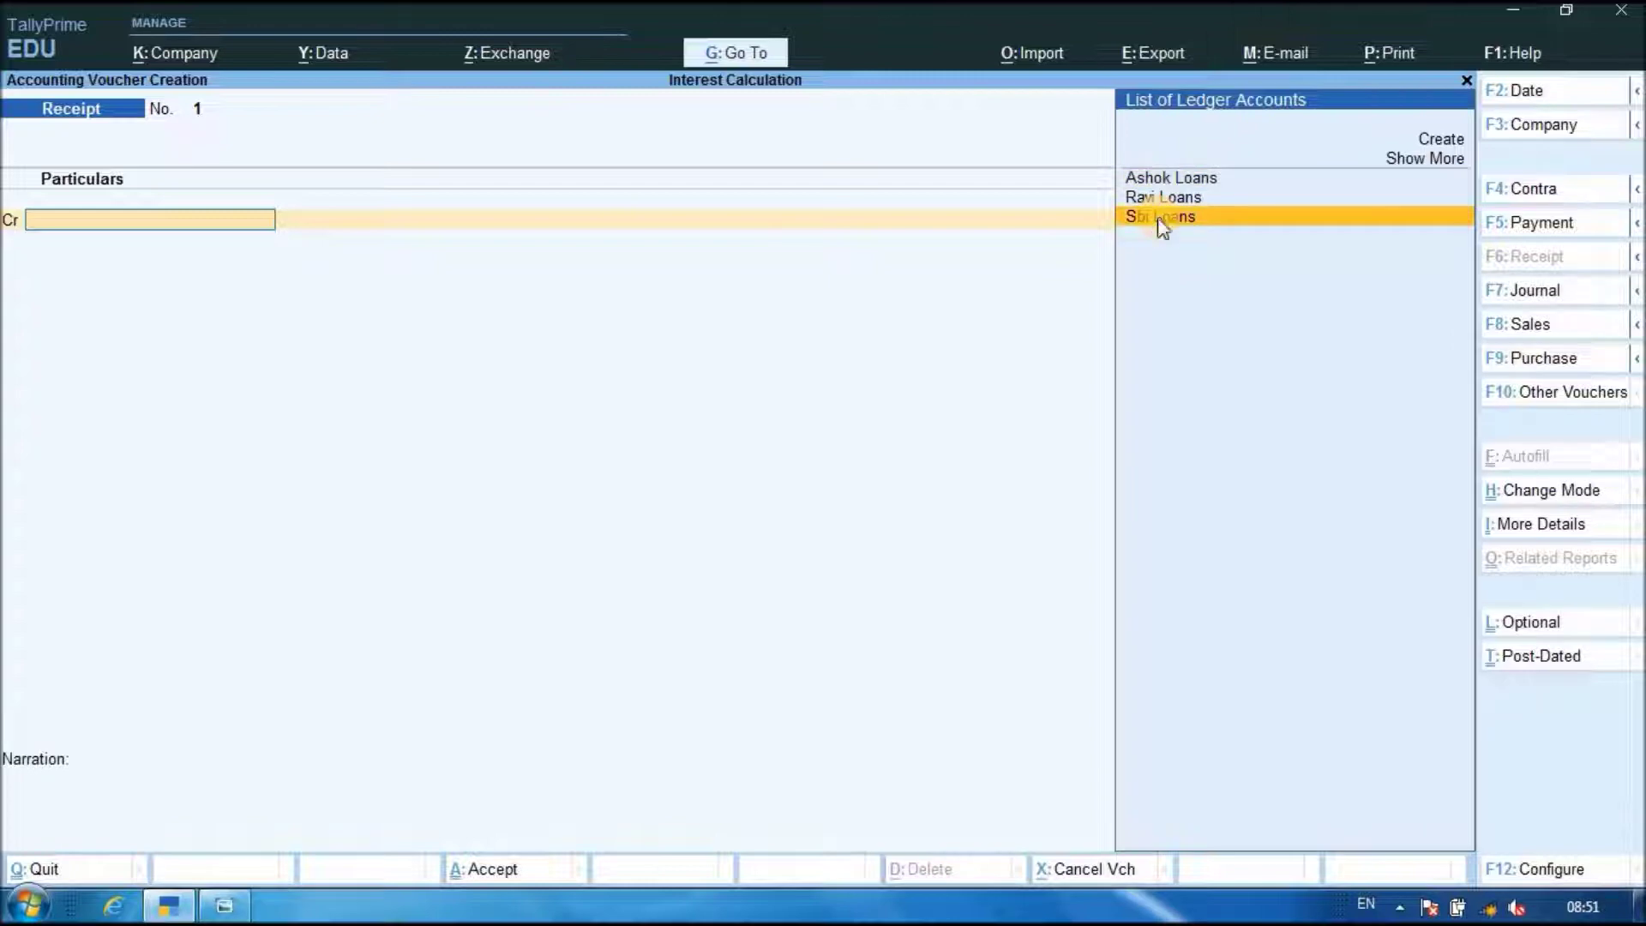
{"action": "left_click", "coordinate": [1158, 218]}
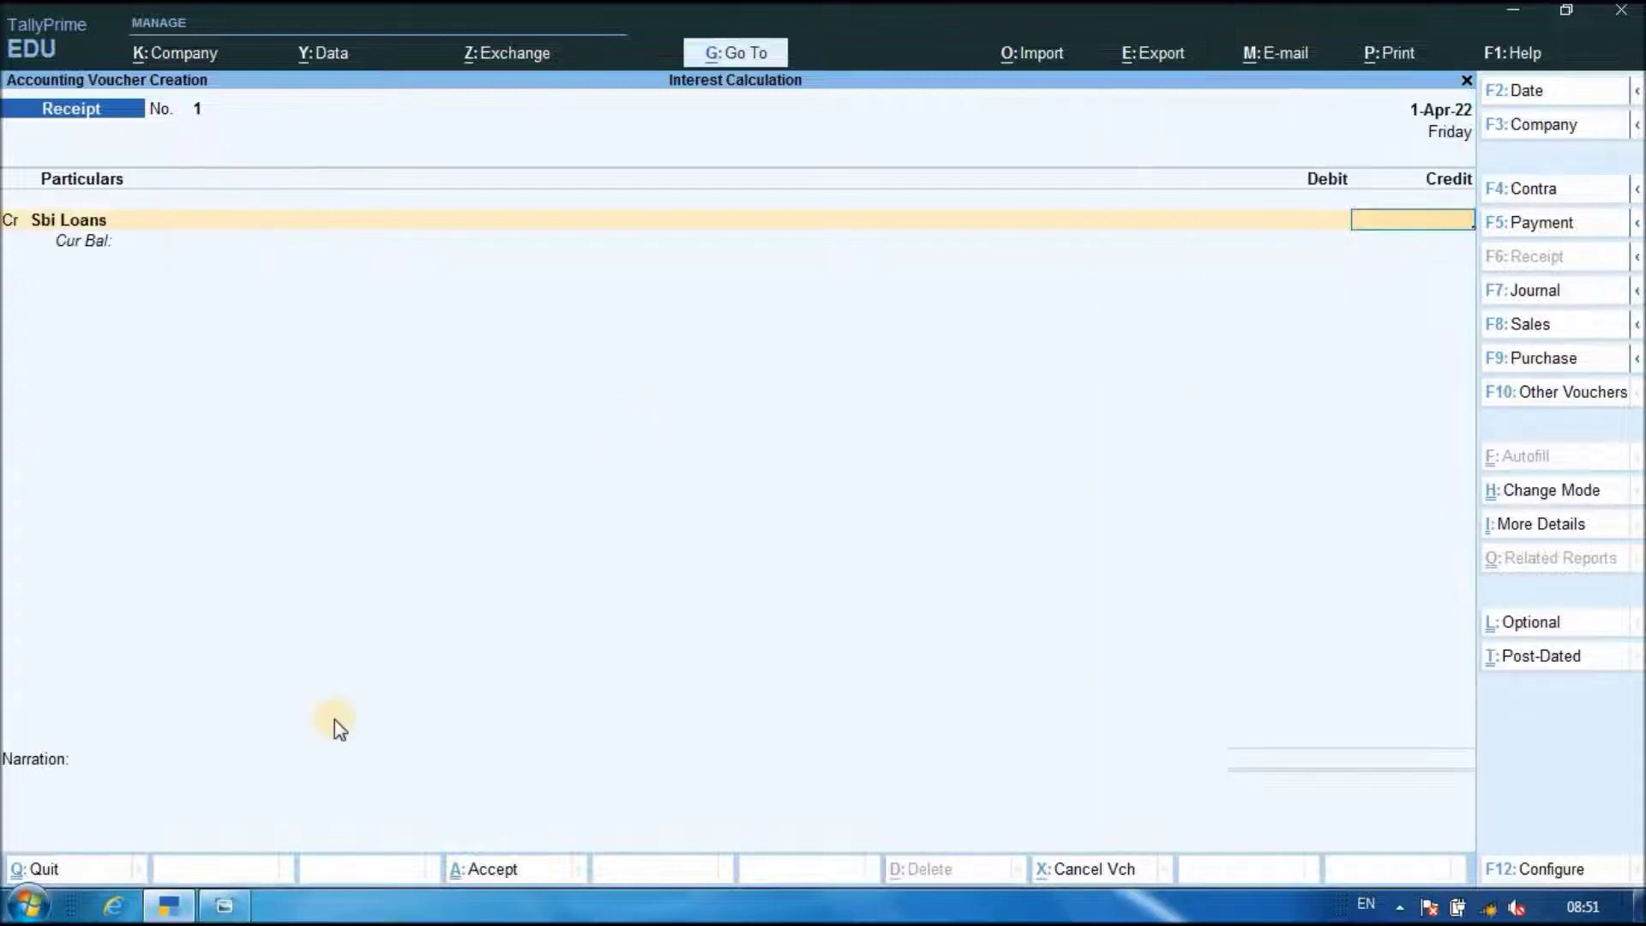
{"action": "left_click", "coordinate": [224, 906]}
{"action": "left_click", "coordinate": [168, 906]}
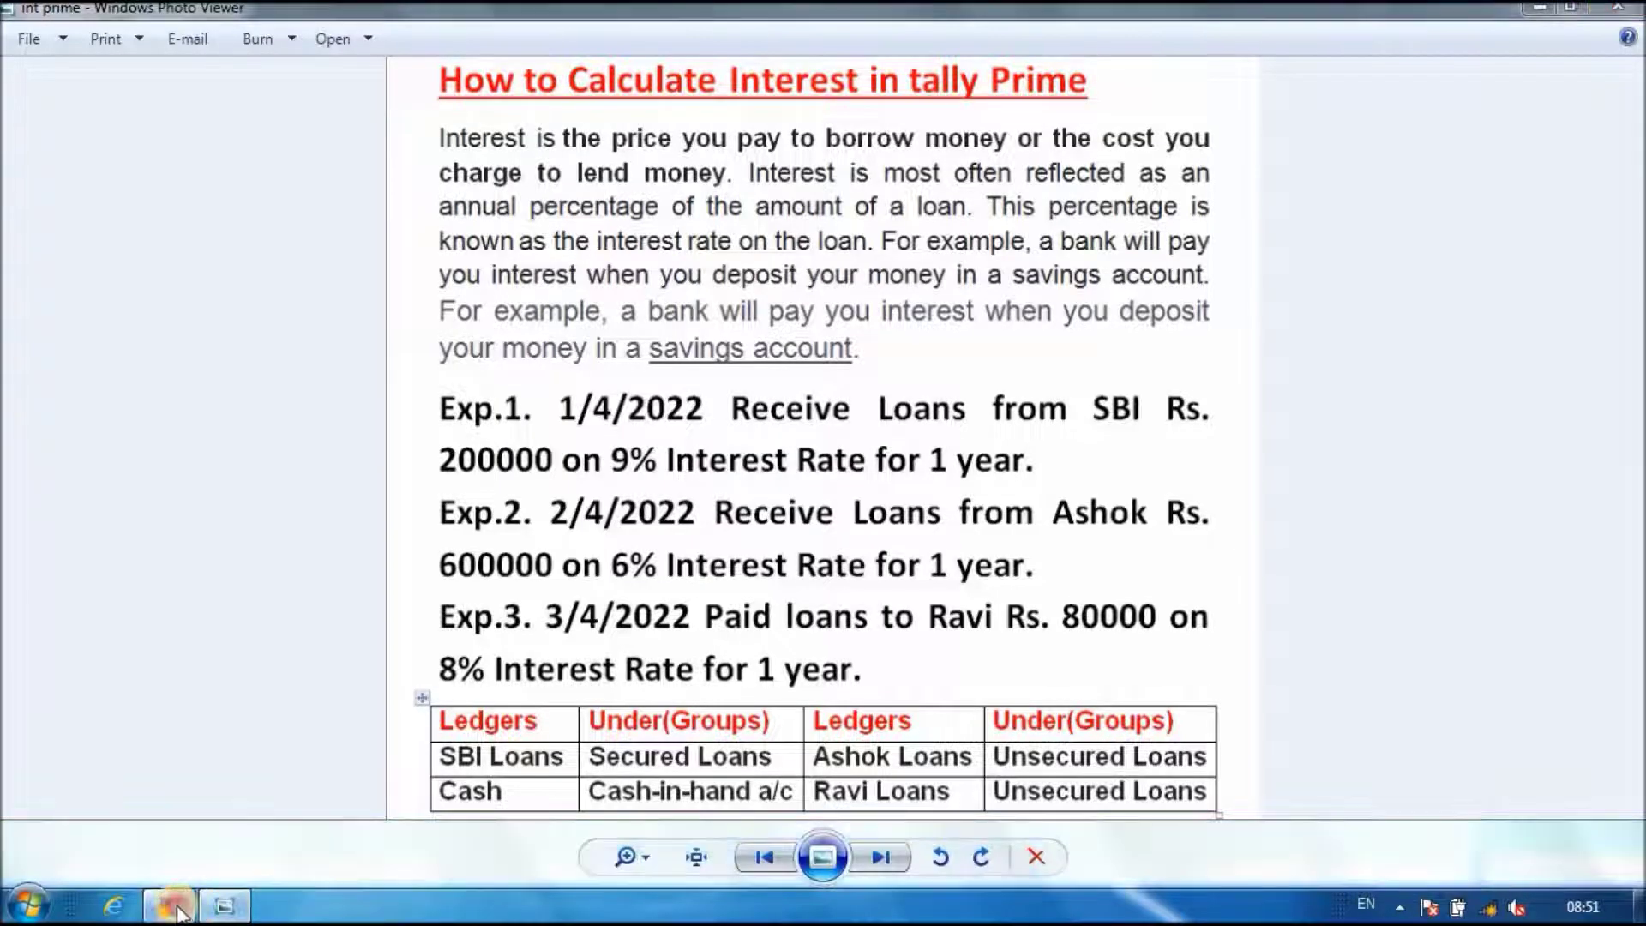
{"action": "type", "text": "200000"}
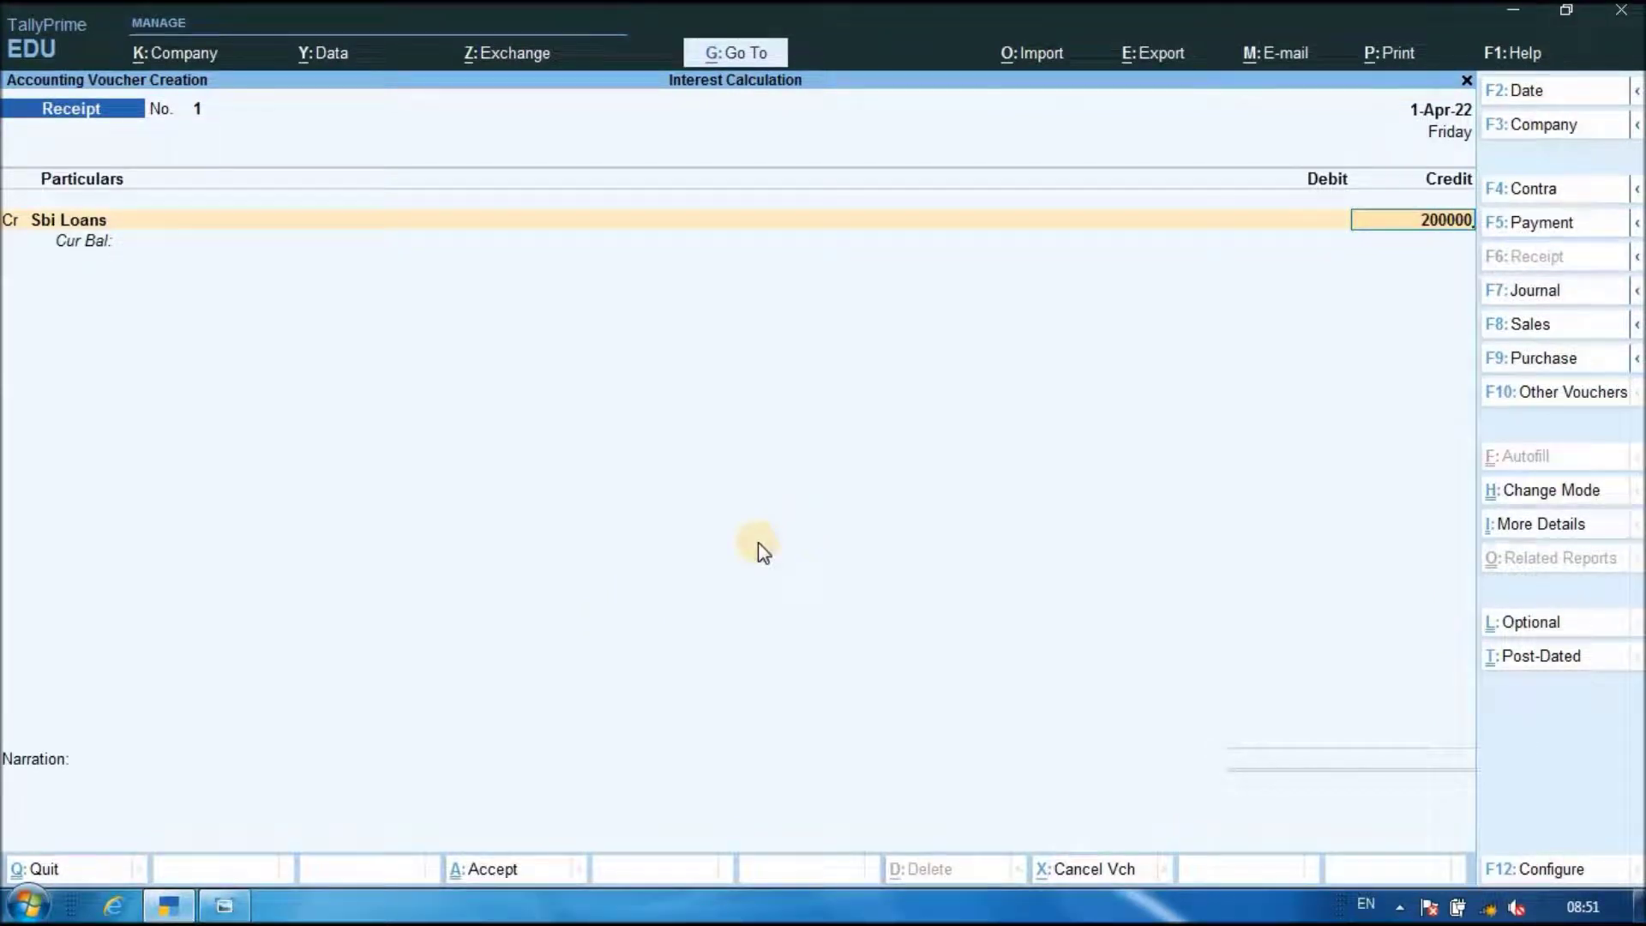
{"action": "key", "text": "Return"}
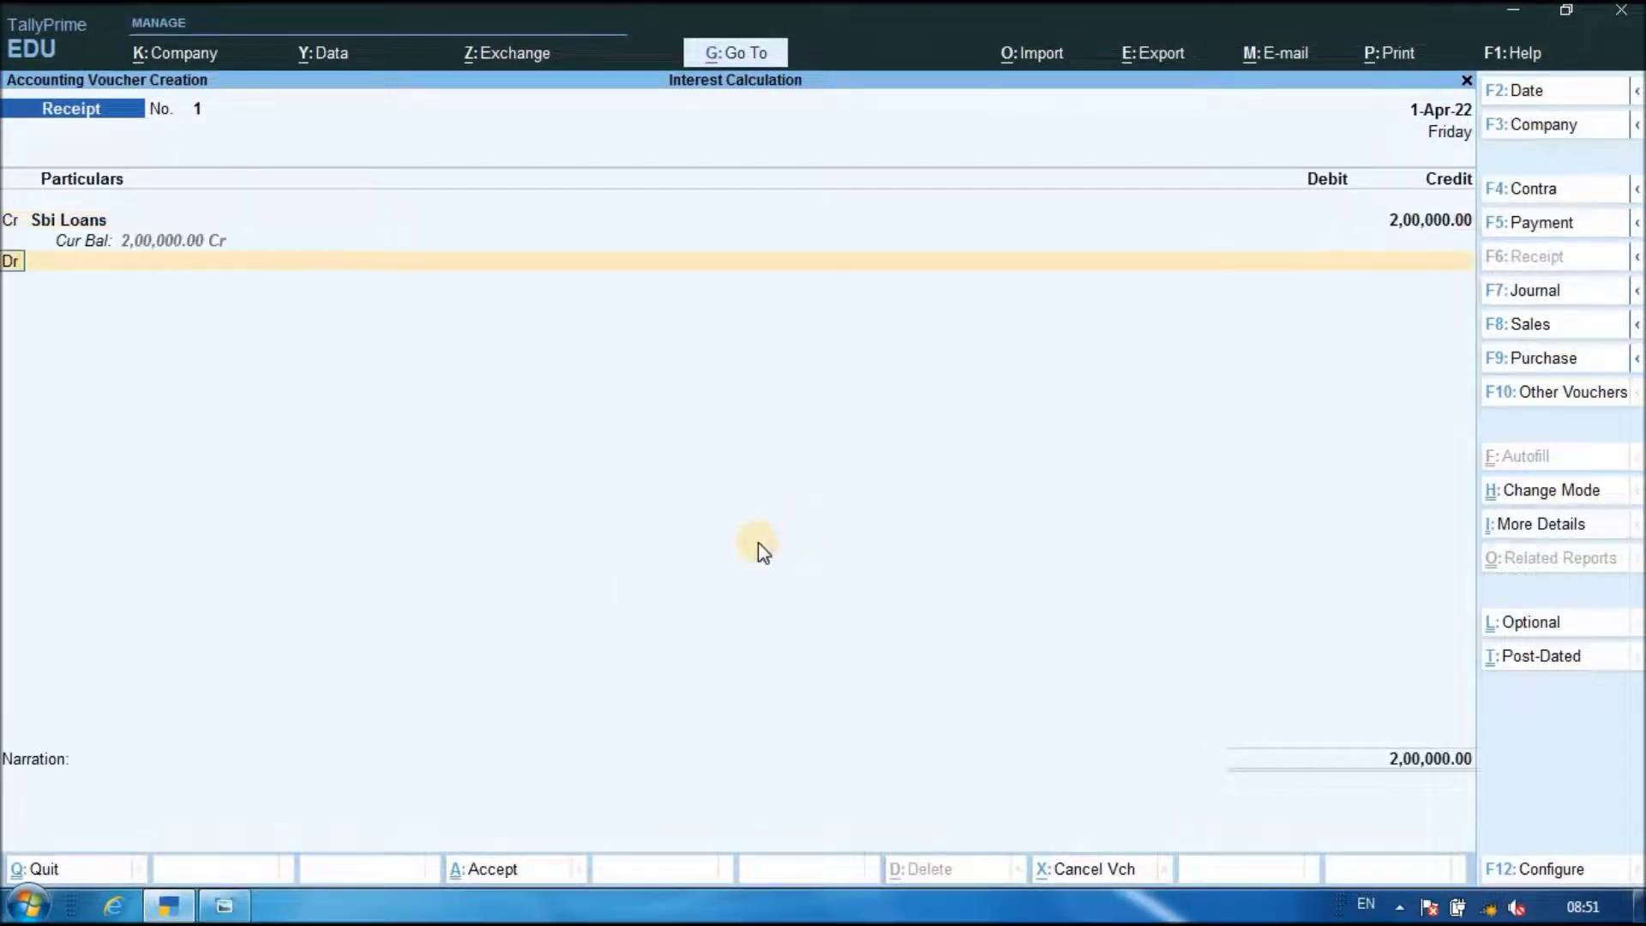
- Debit Cash with 2,00,000 in the Sbi Loans receipt and save it with the narration "being receive loans from sbi"
{"action": "key", "text": "Down"}
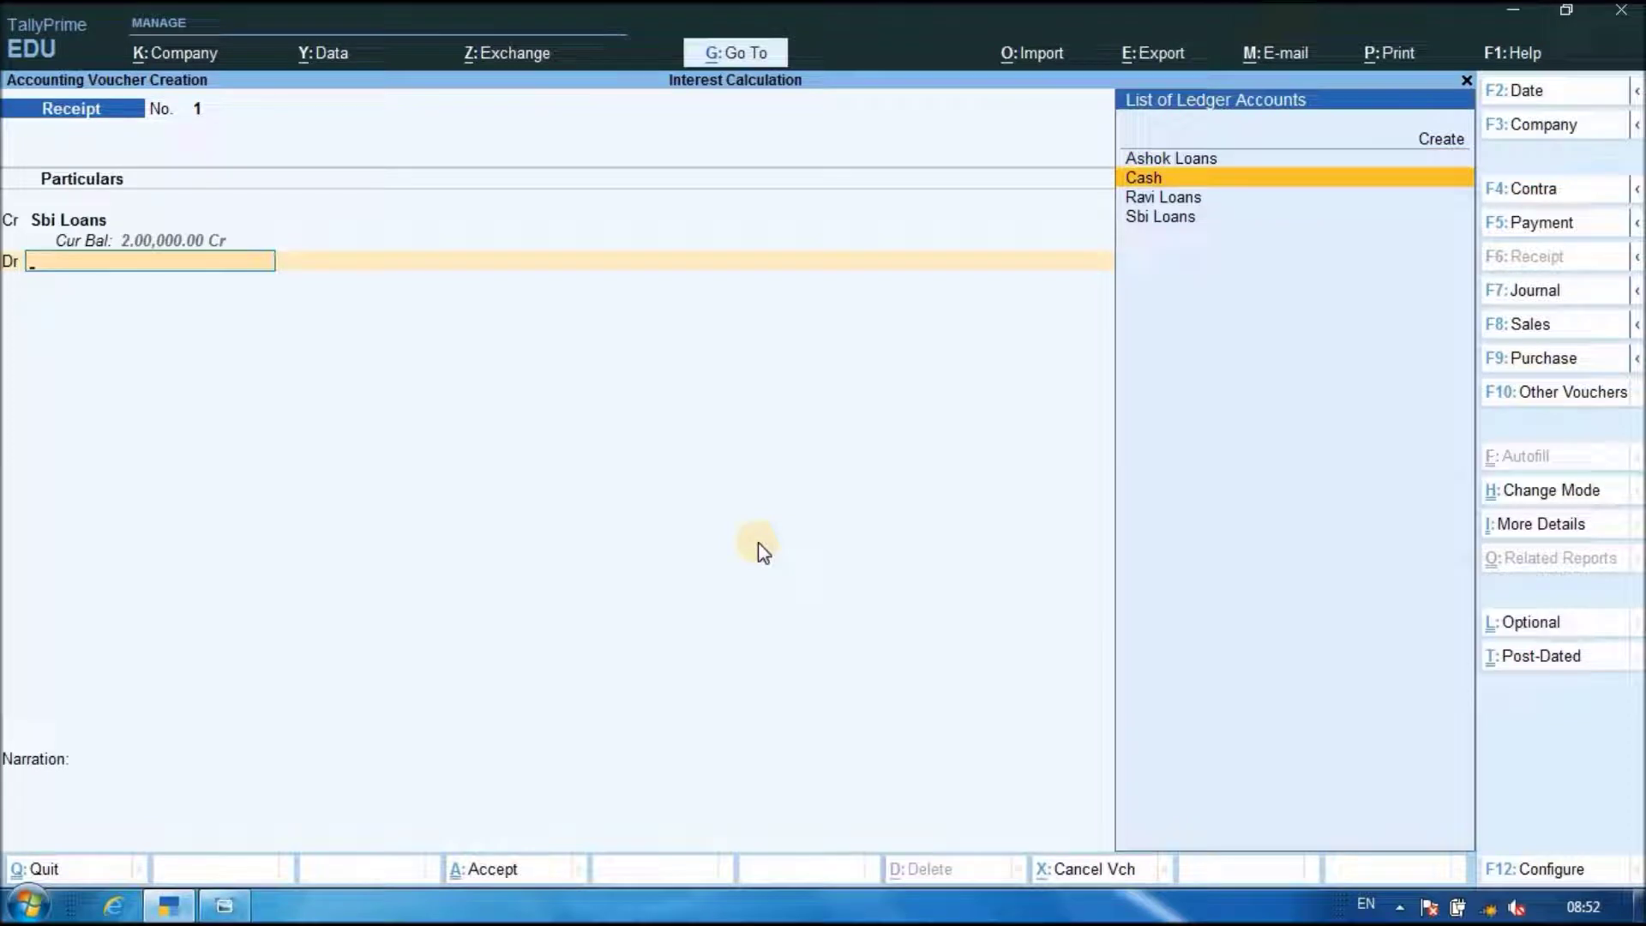
{"action": "key", "text": "Return"}
{"action": "key", "text": "Return"}
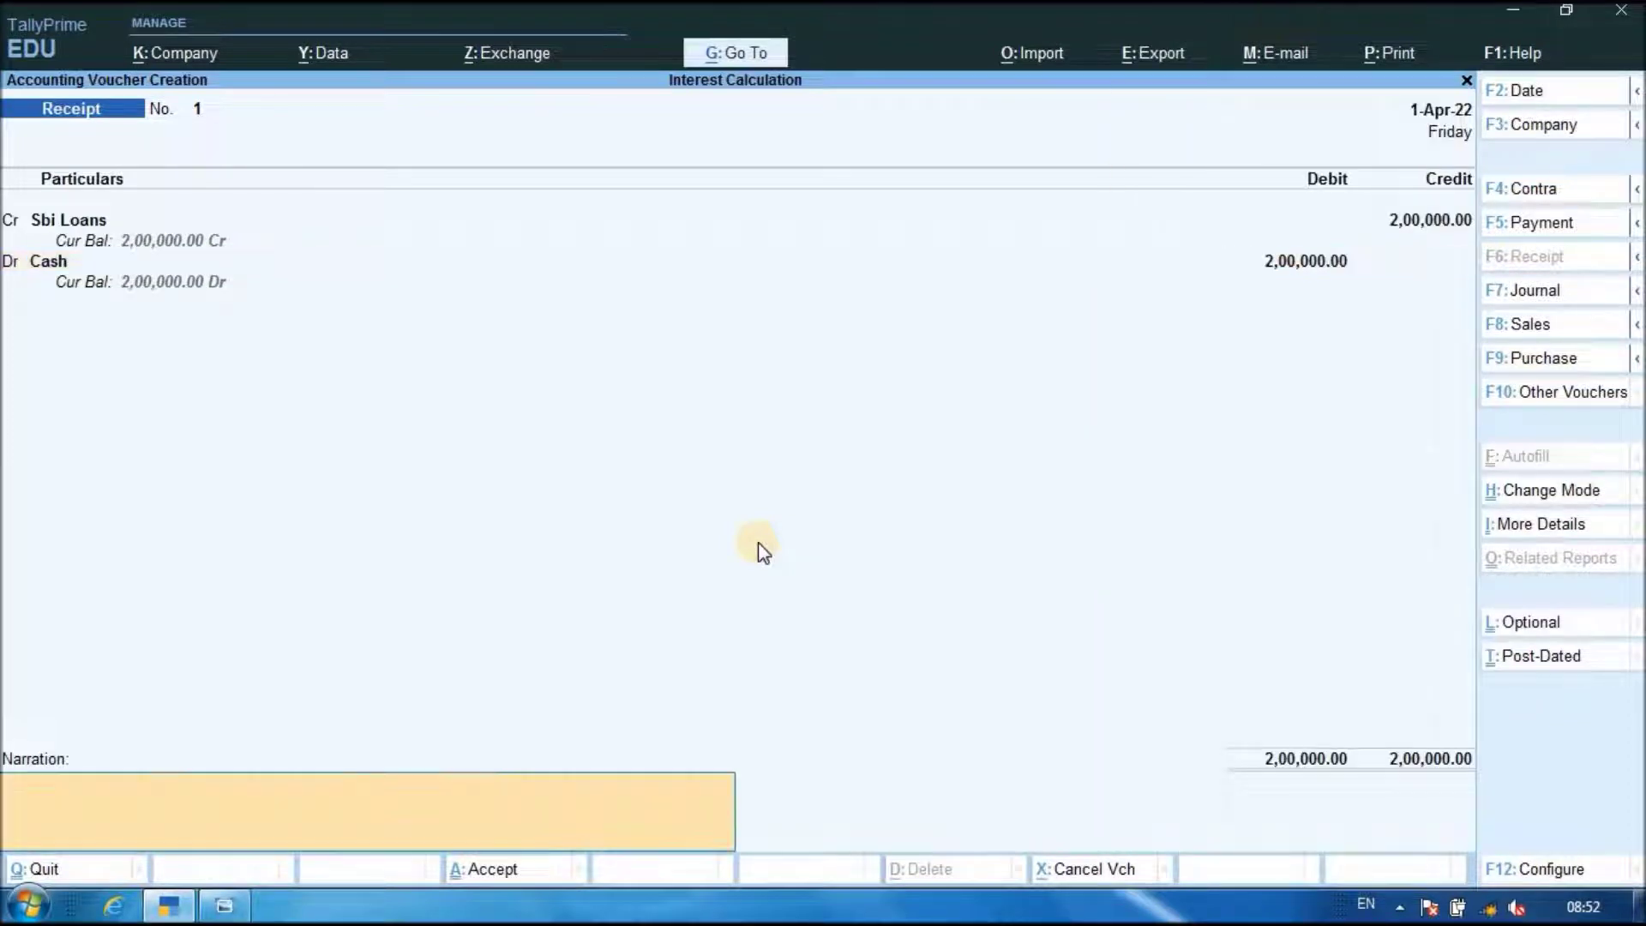
{"action": "type", "text": "being receive loans from sbi"}
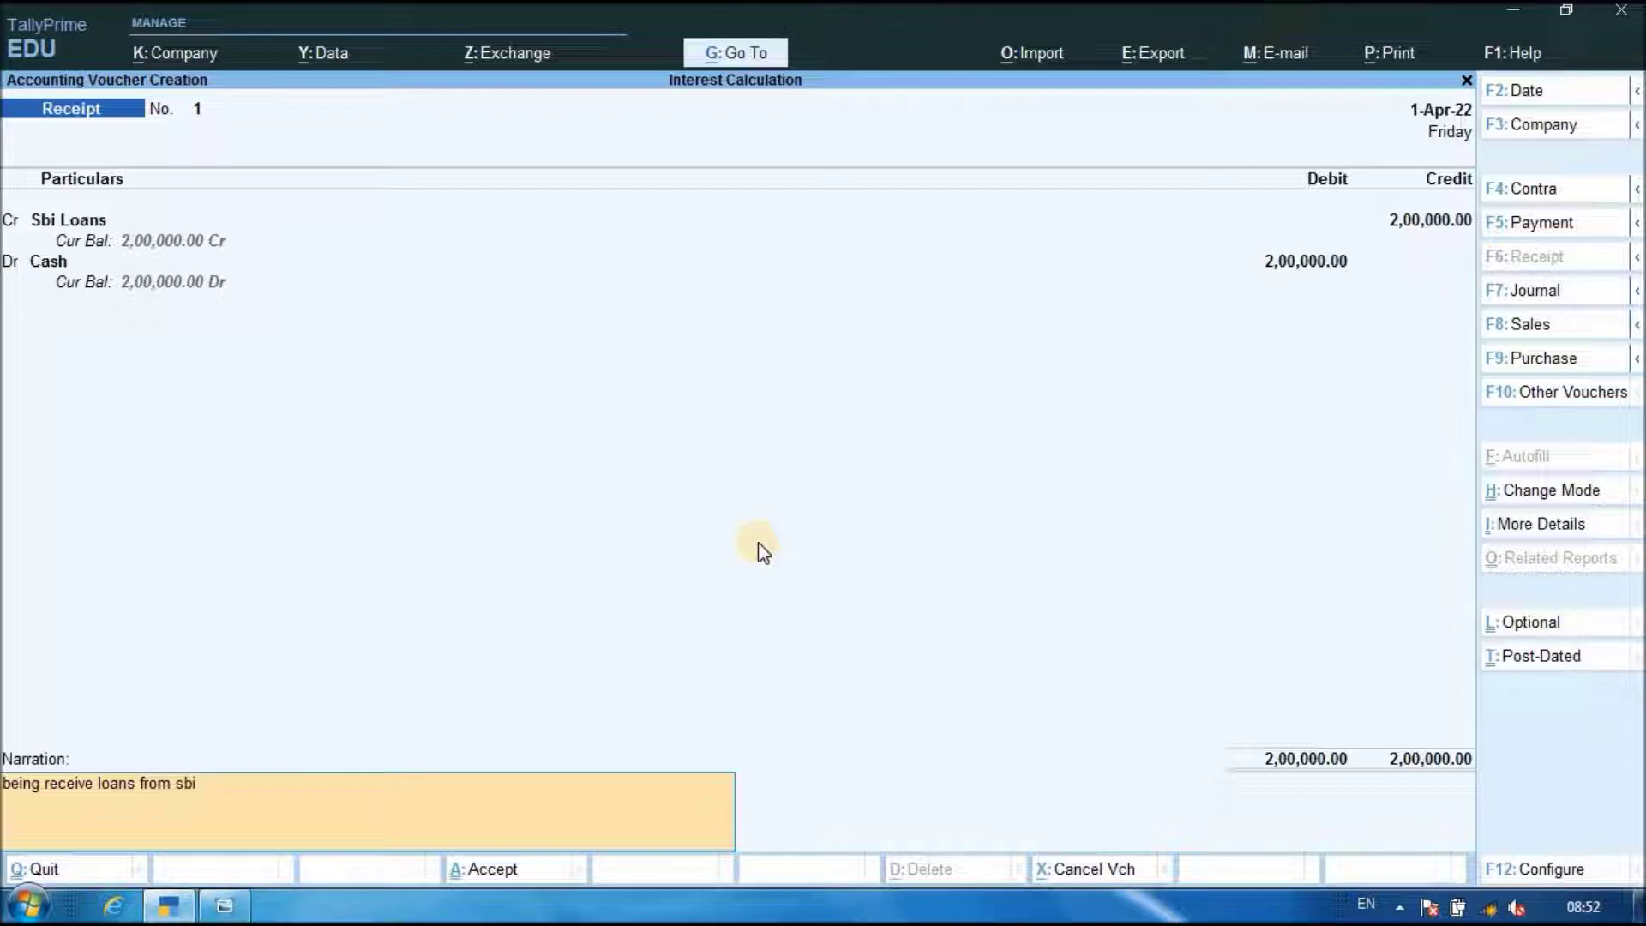
{"action": "key", "text": "Return"}
{"action": "key", "text": "Return"}
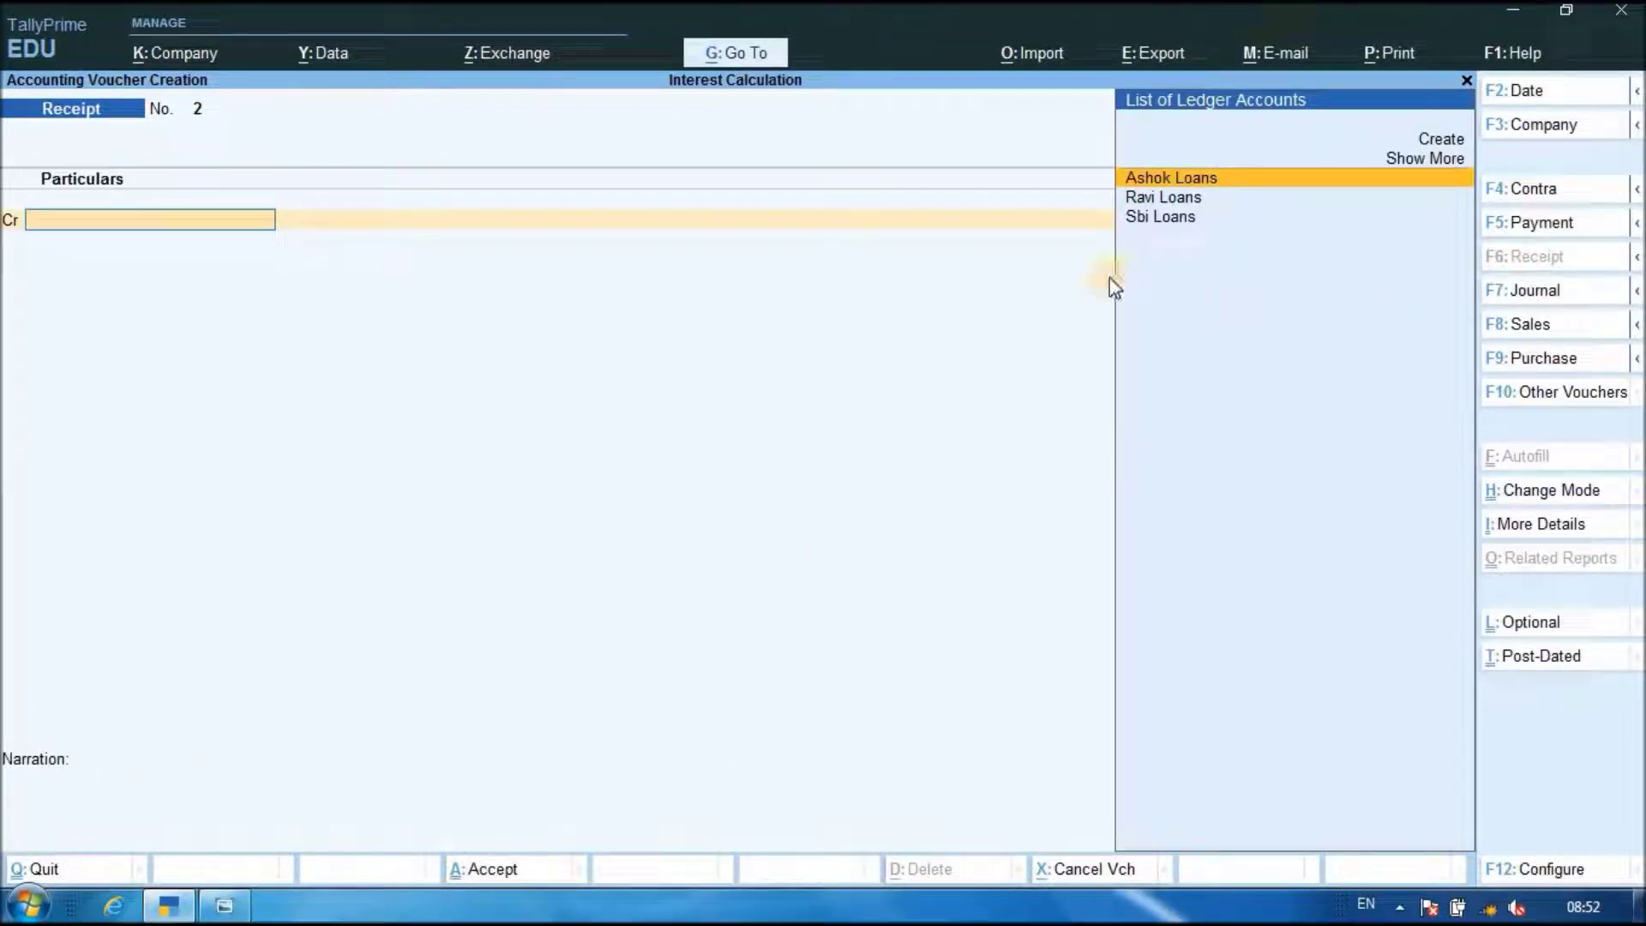
- Credit the individual lender's loan ledger from example 2 of the notes with 600000 in the second Receipt voucher
{"action": "left_click", "coordinate": [222, 906]}
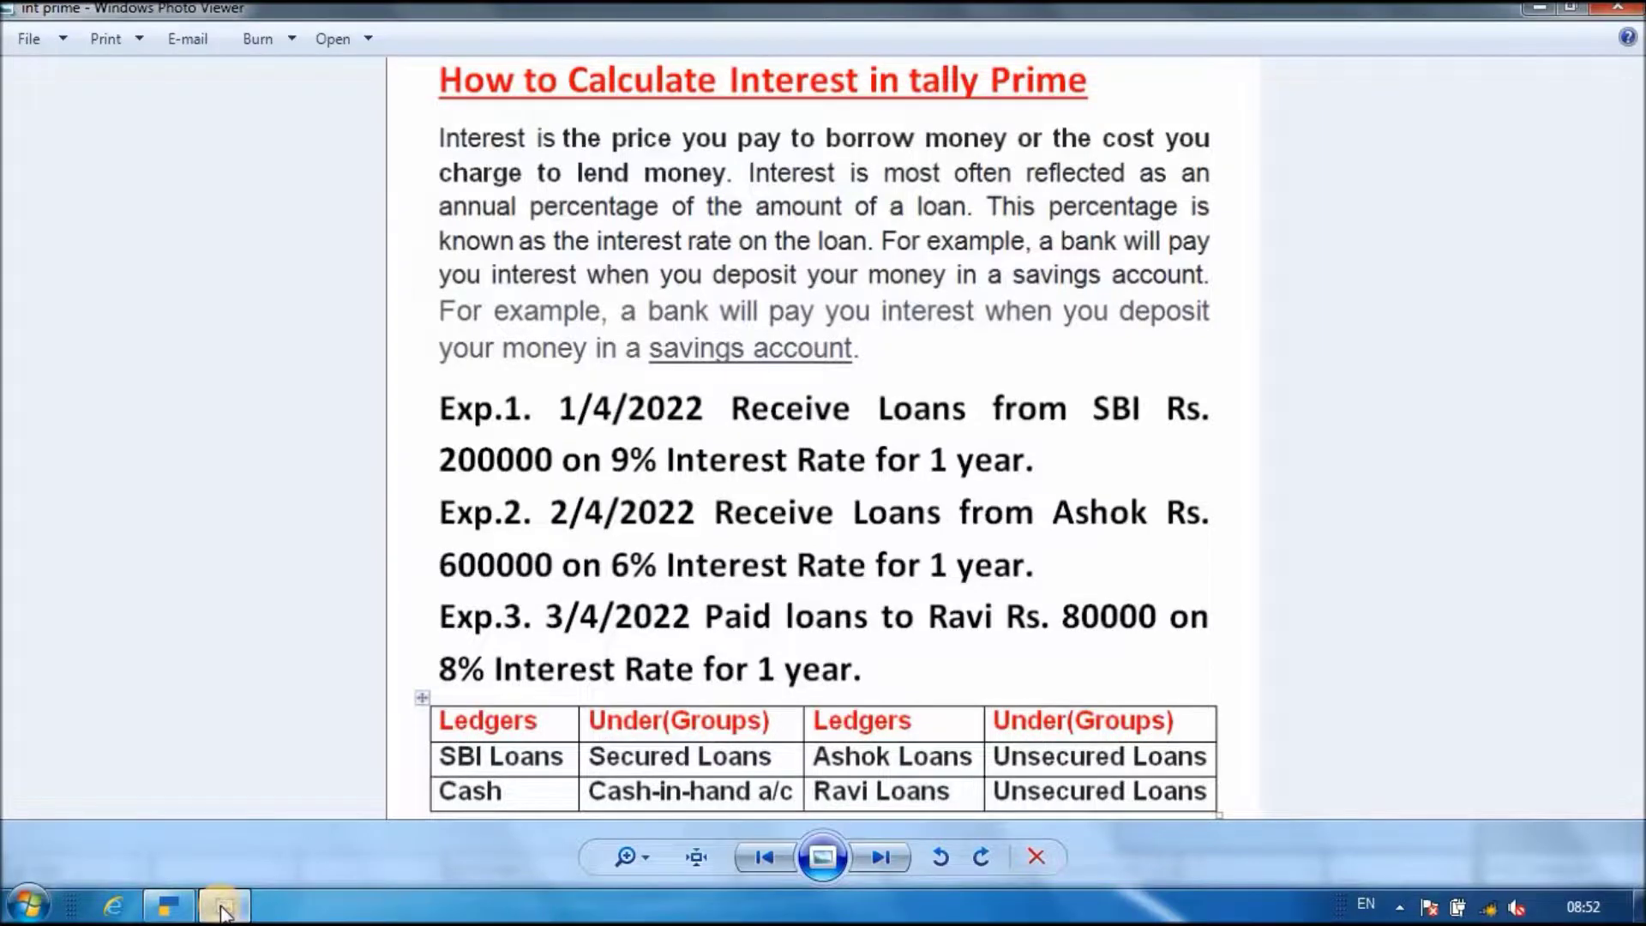
{"action": "left_click", "coordinate": [168, 906]}
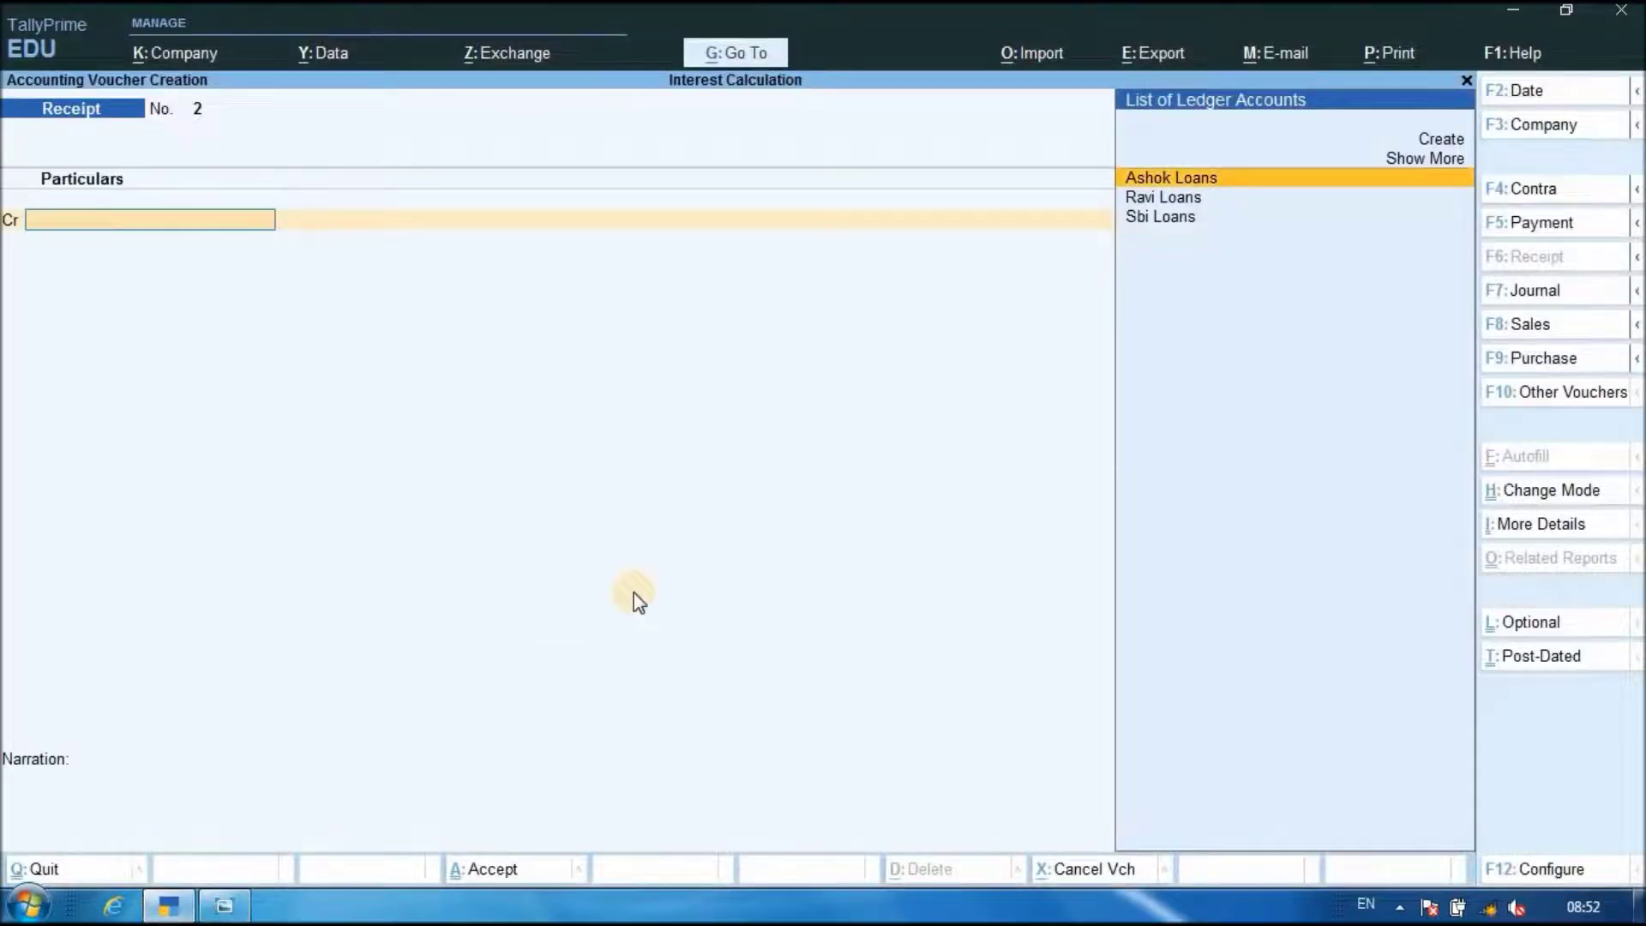
{"action": "key", "text": "Return"}
{"action": "type", "text": "600000"}
{"action": "key", "text": "Return"}
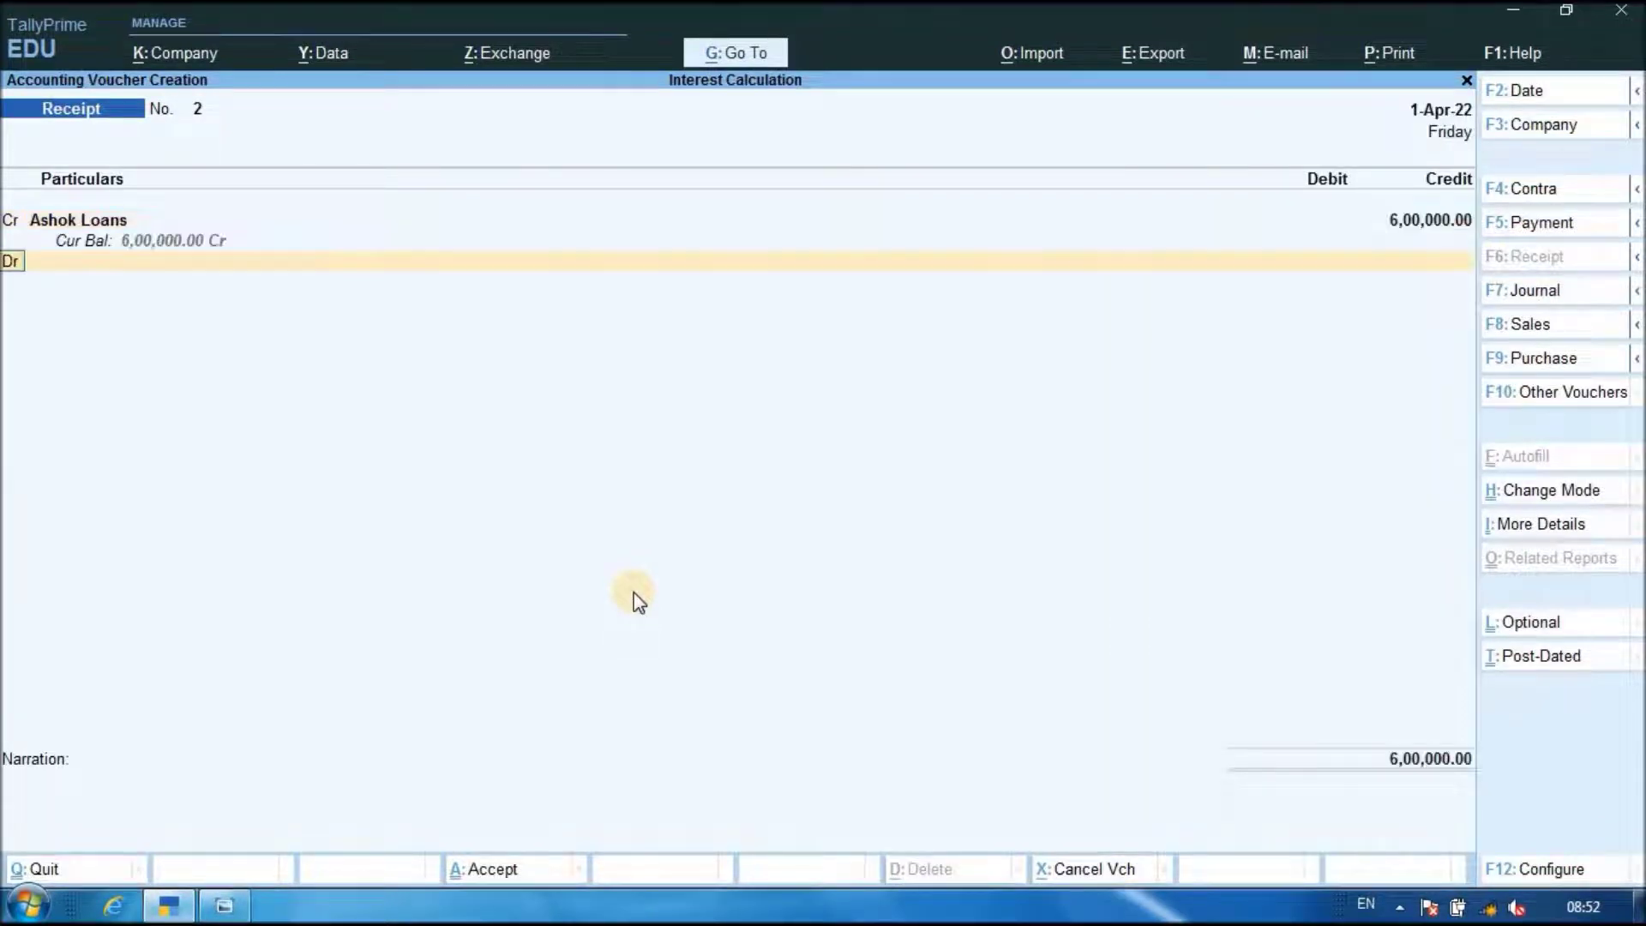
- Debit Cash with 6,00,000 and save the receipt with the narration "being receive loans from" followed by the lender's name
{"action": "key", "text": "Down"}
{"action": "key", "text": "Return"}
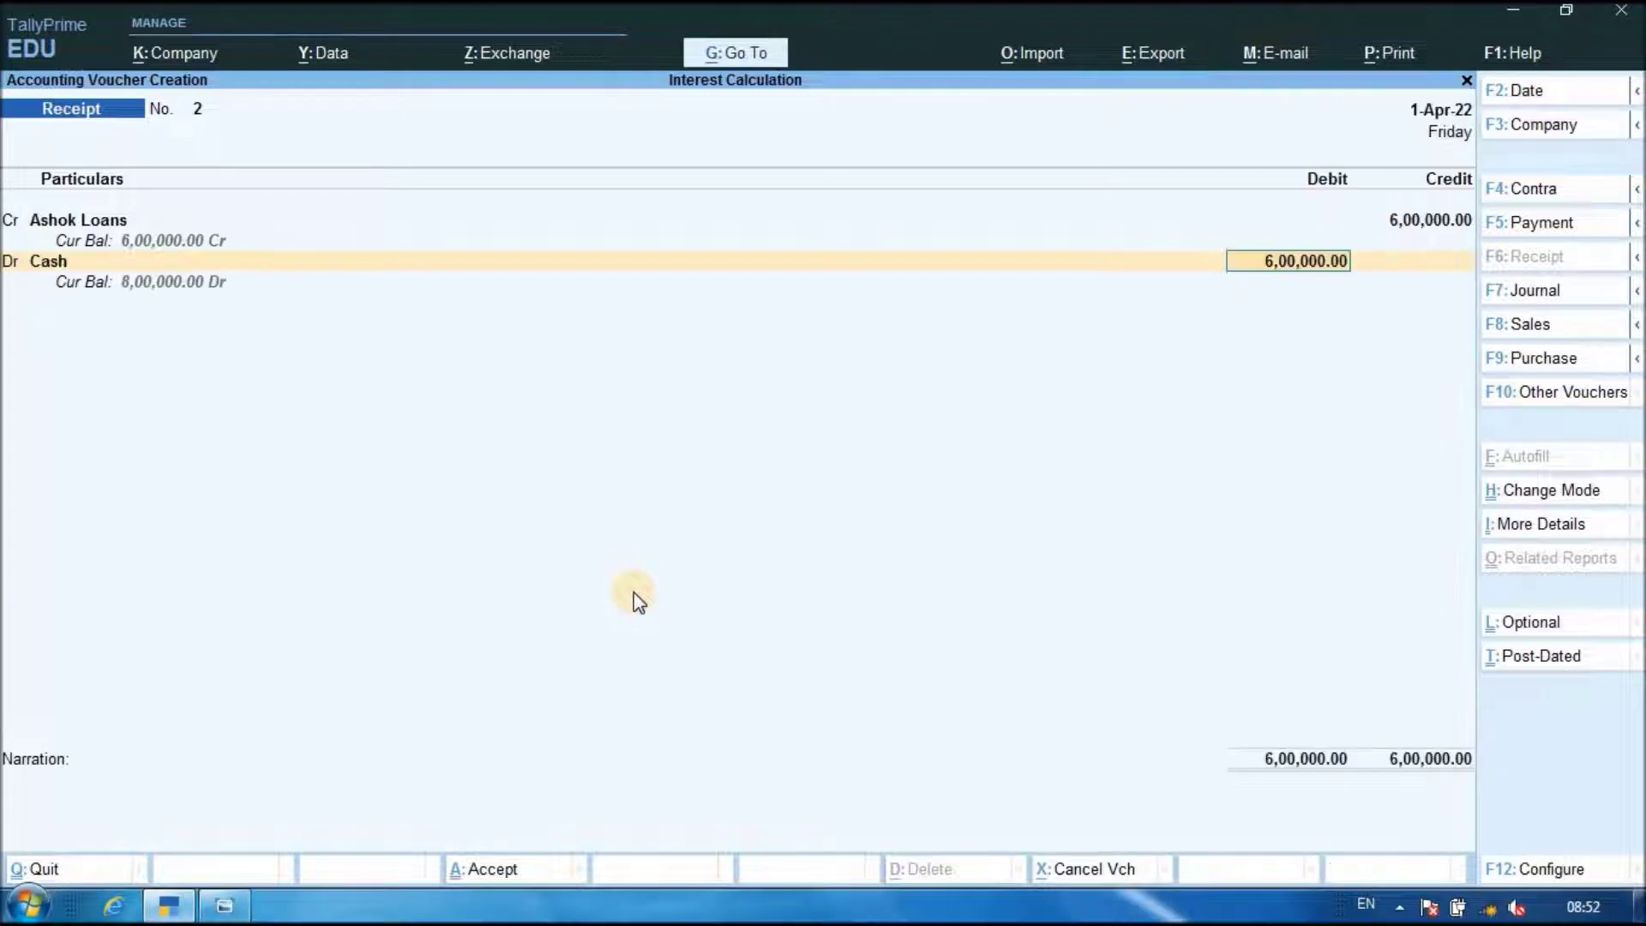
{"action": "key", "text": "Return"}
{"action": "type", "text": "being rec"}
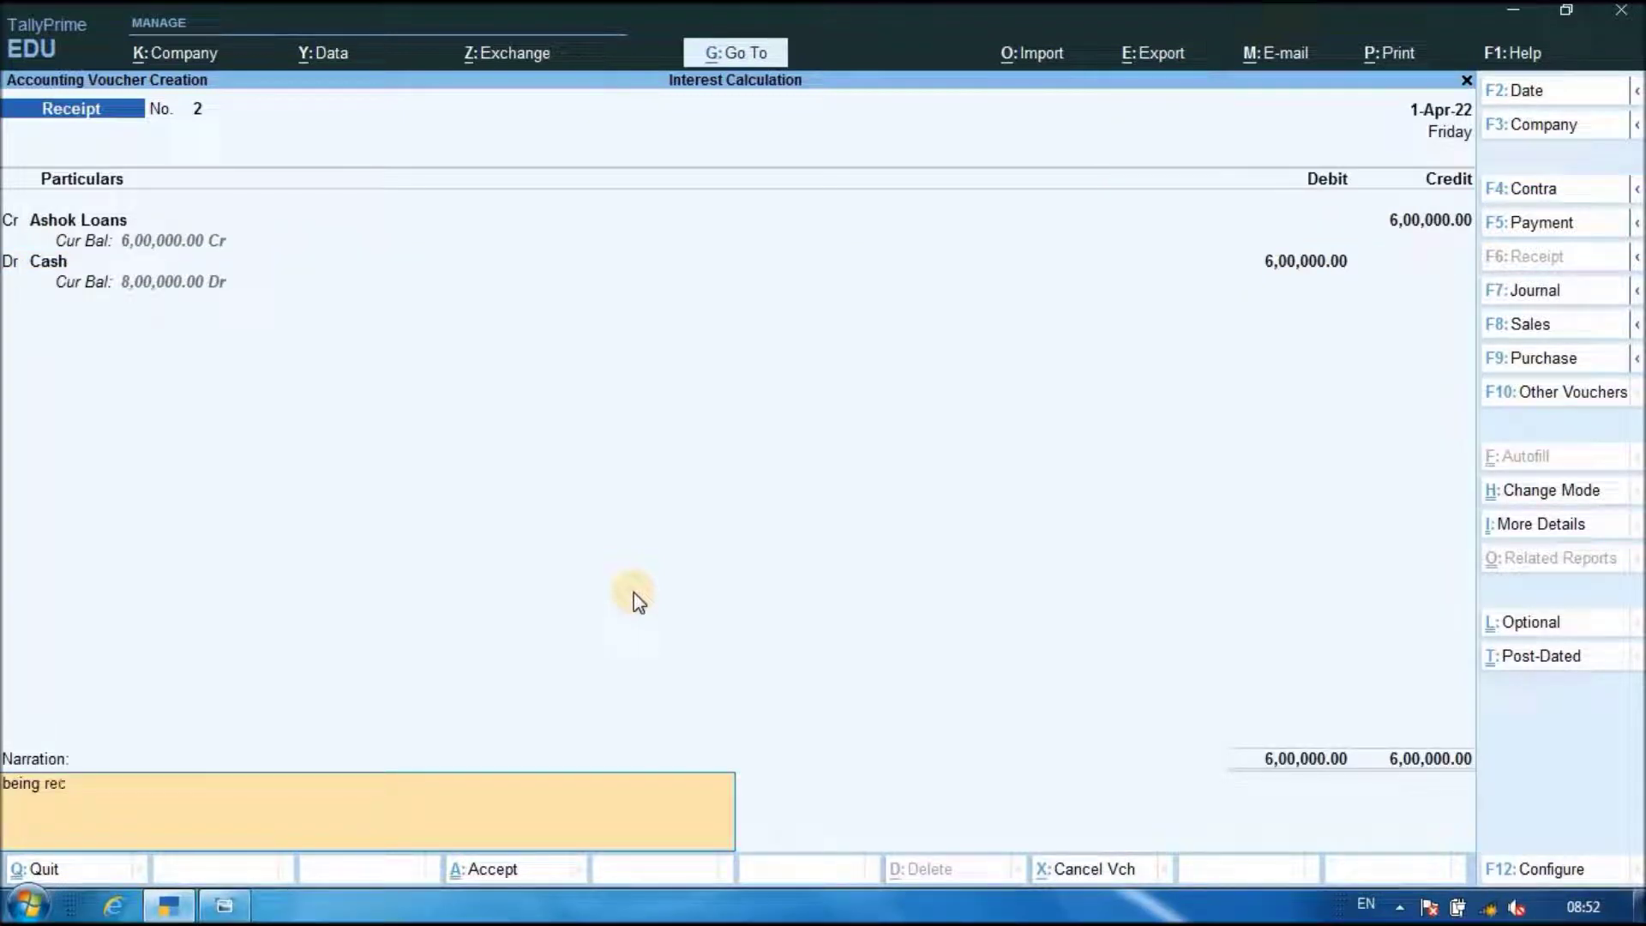
{"action": "type", "text": "eive loans from shok"}
{"action": "key", "text": "Return"}
{"action": "key", "text": "Return"}
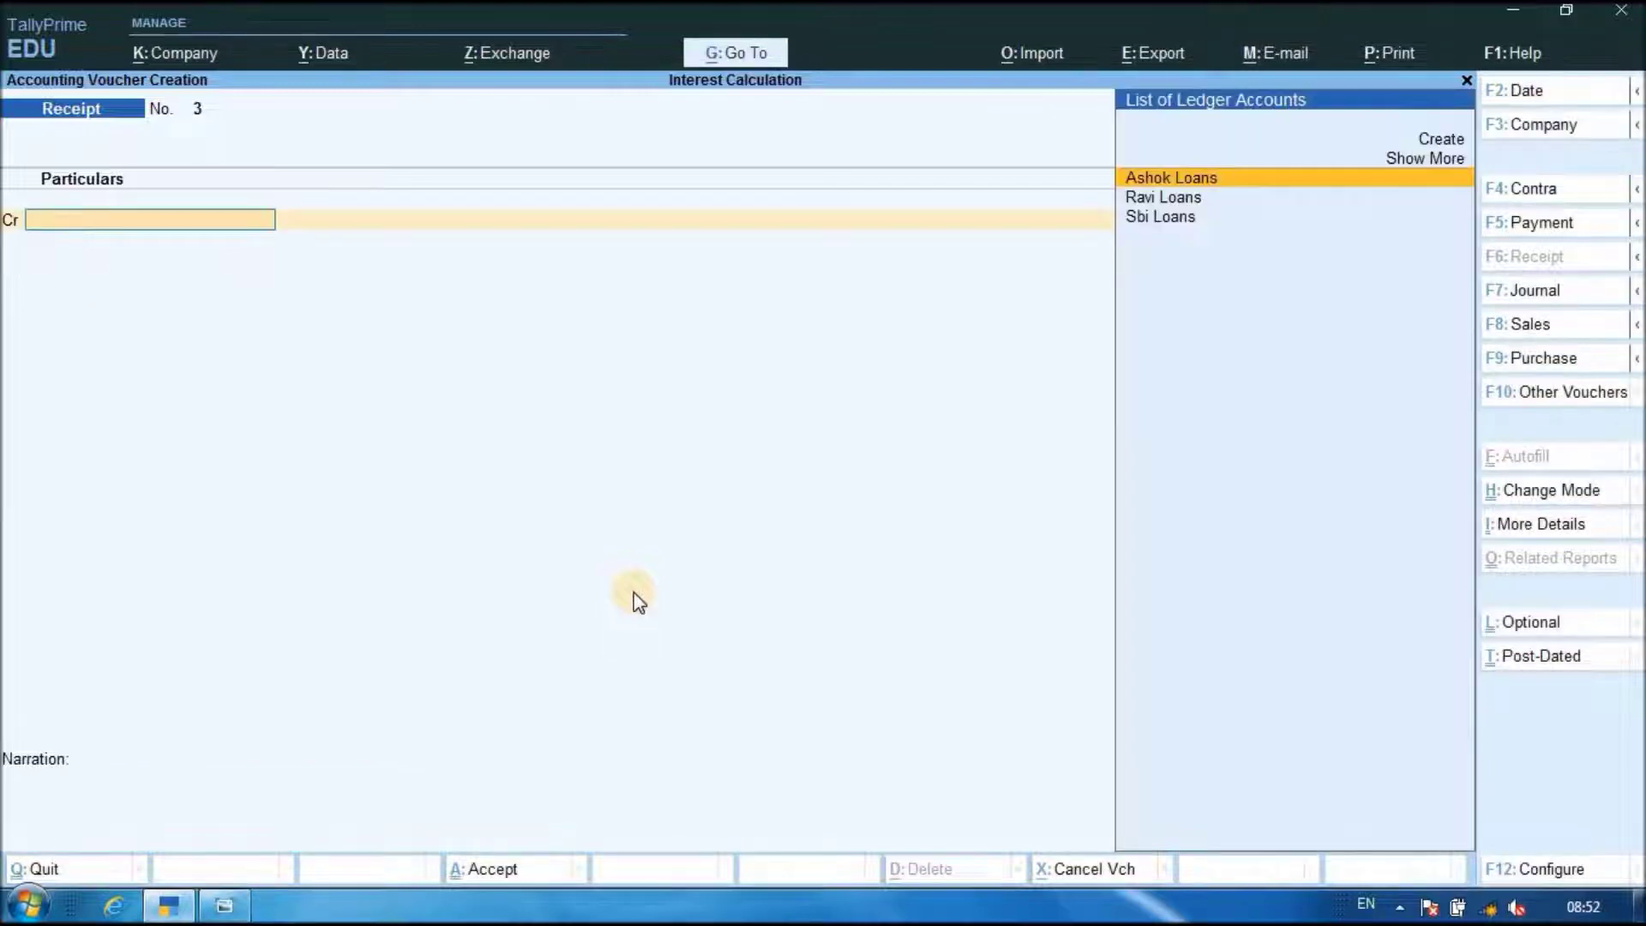
- Start a Payment voucher debiting Sbi Loans with 80000, the amount from the notes, and credit Cash with the same amount
{"action": "left_click", "coordinate": [1556, 224]}
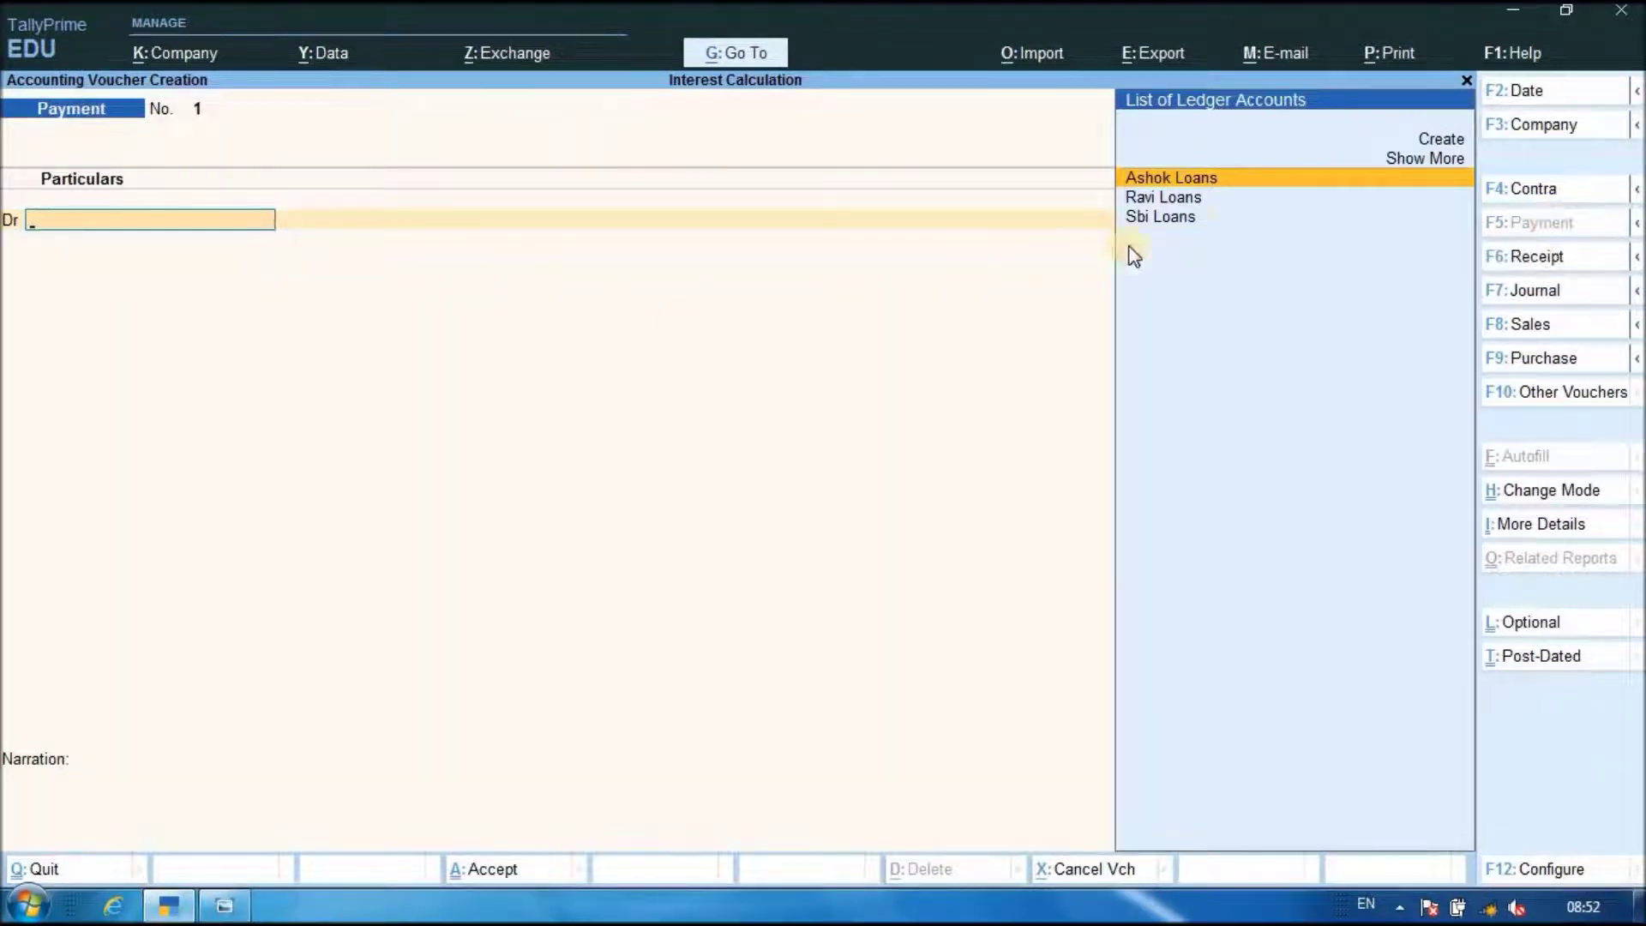
{"action": "left_click", "coordinate": [1182, 219]}
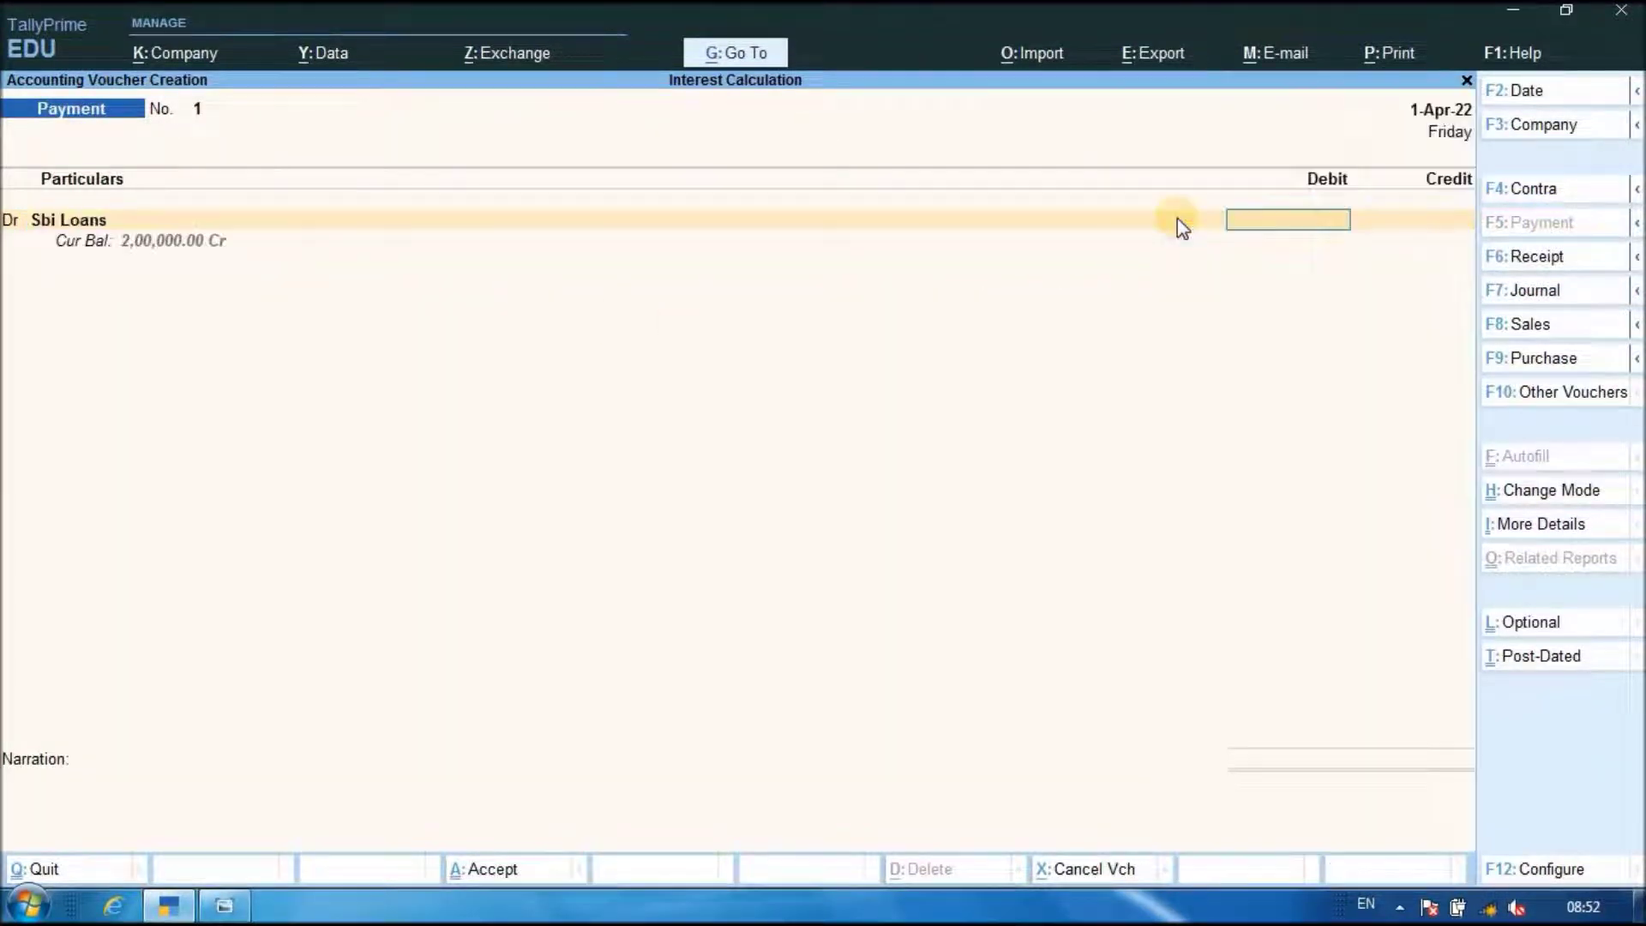
{"action": "left_click", "coordinate": [222, 909]}
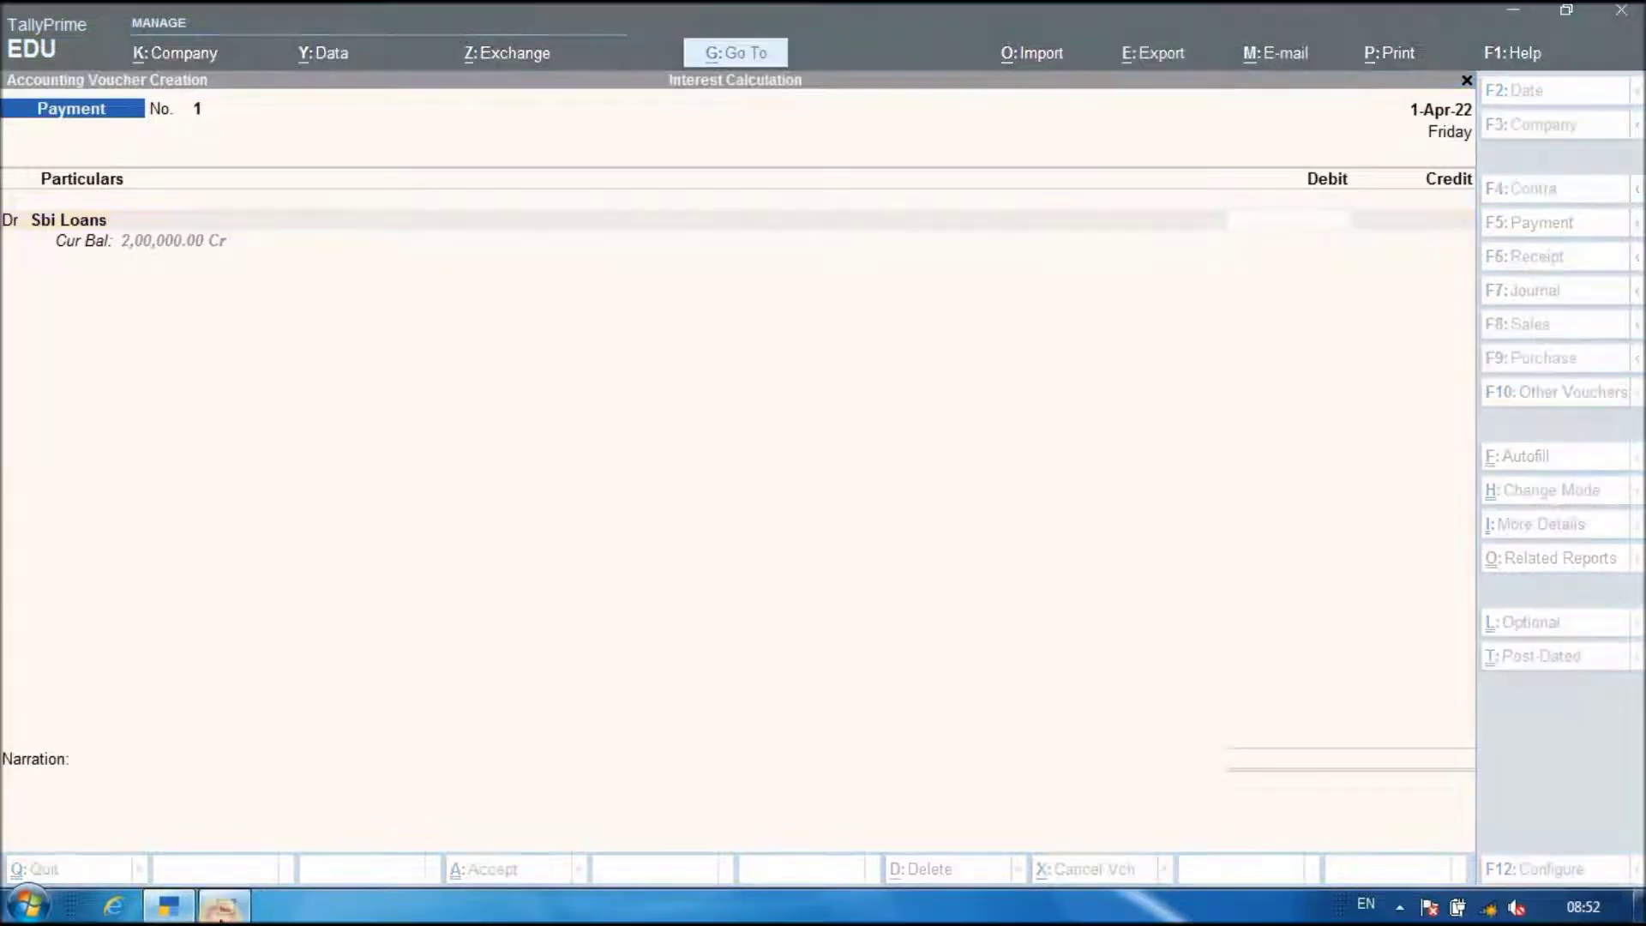
{"action": "left_click", "coordinate": [222, 913]}
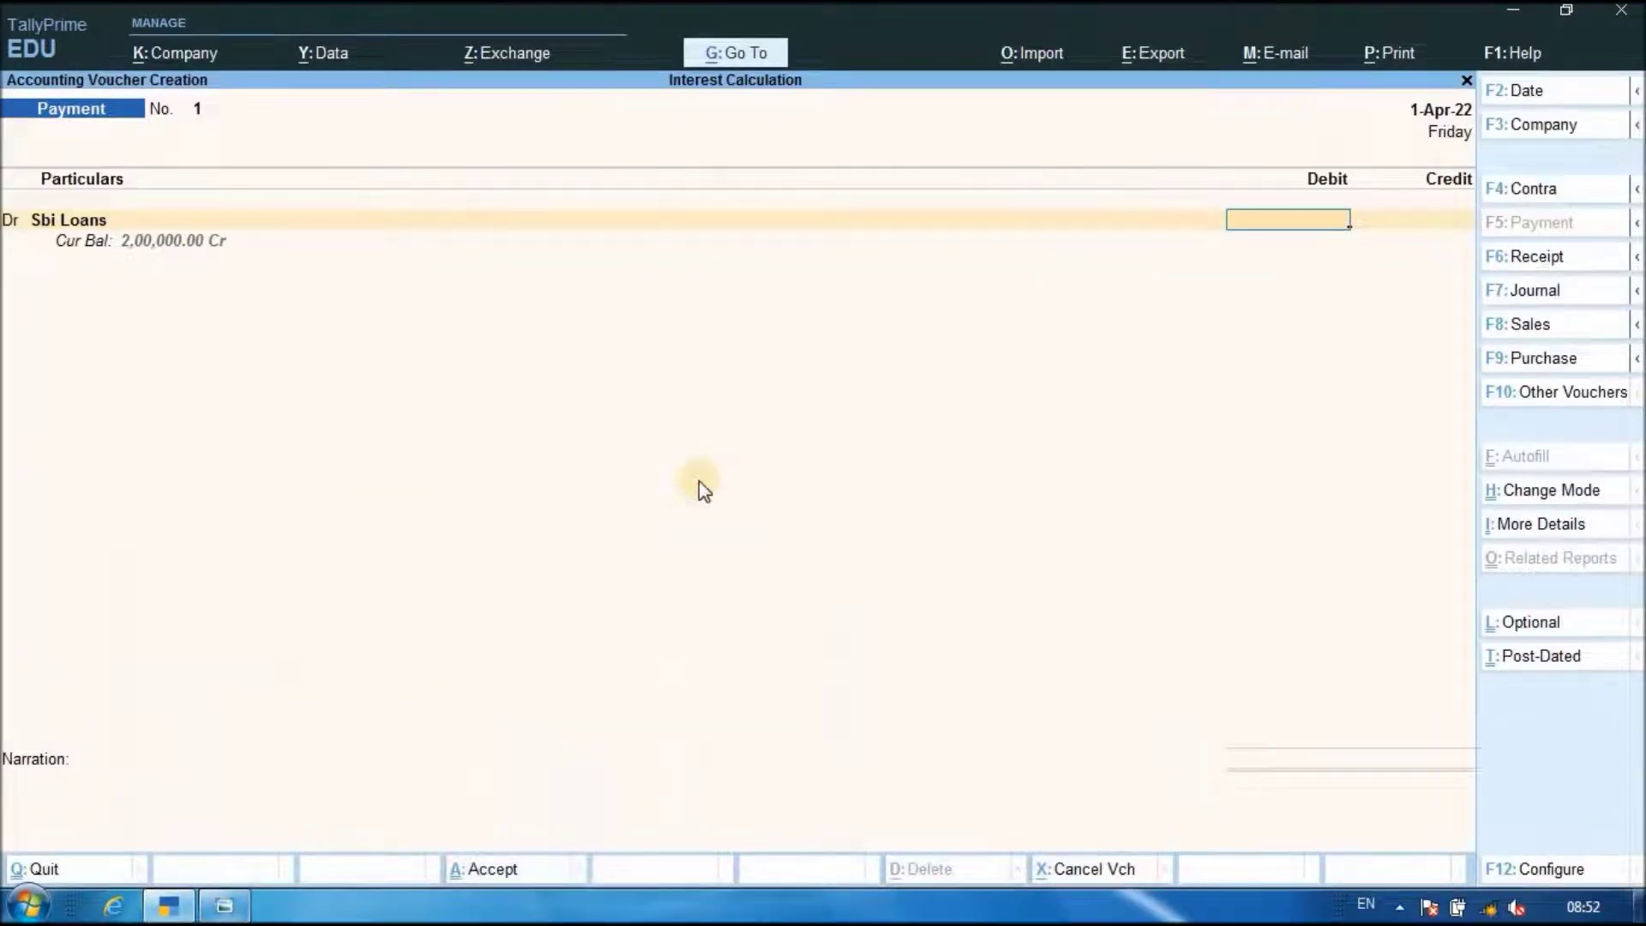
{"action": "type", "text": "80000"}
{"action": "key", "text": "Return"}
{"action": "key", "text": "Return"}
{"action": "key", "text": "Return"}
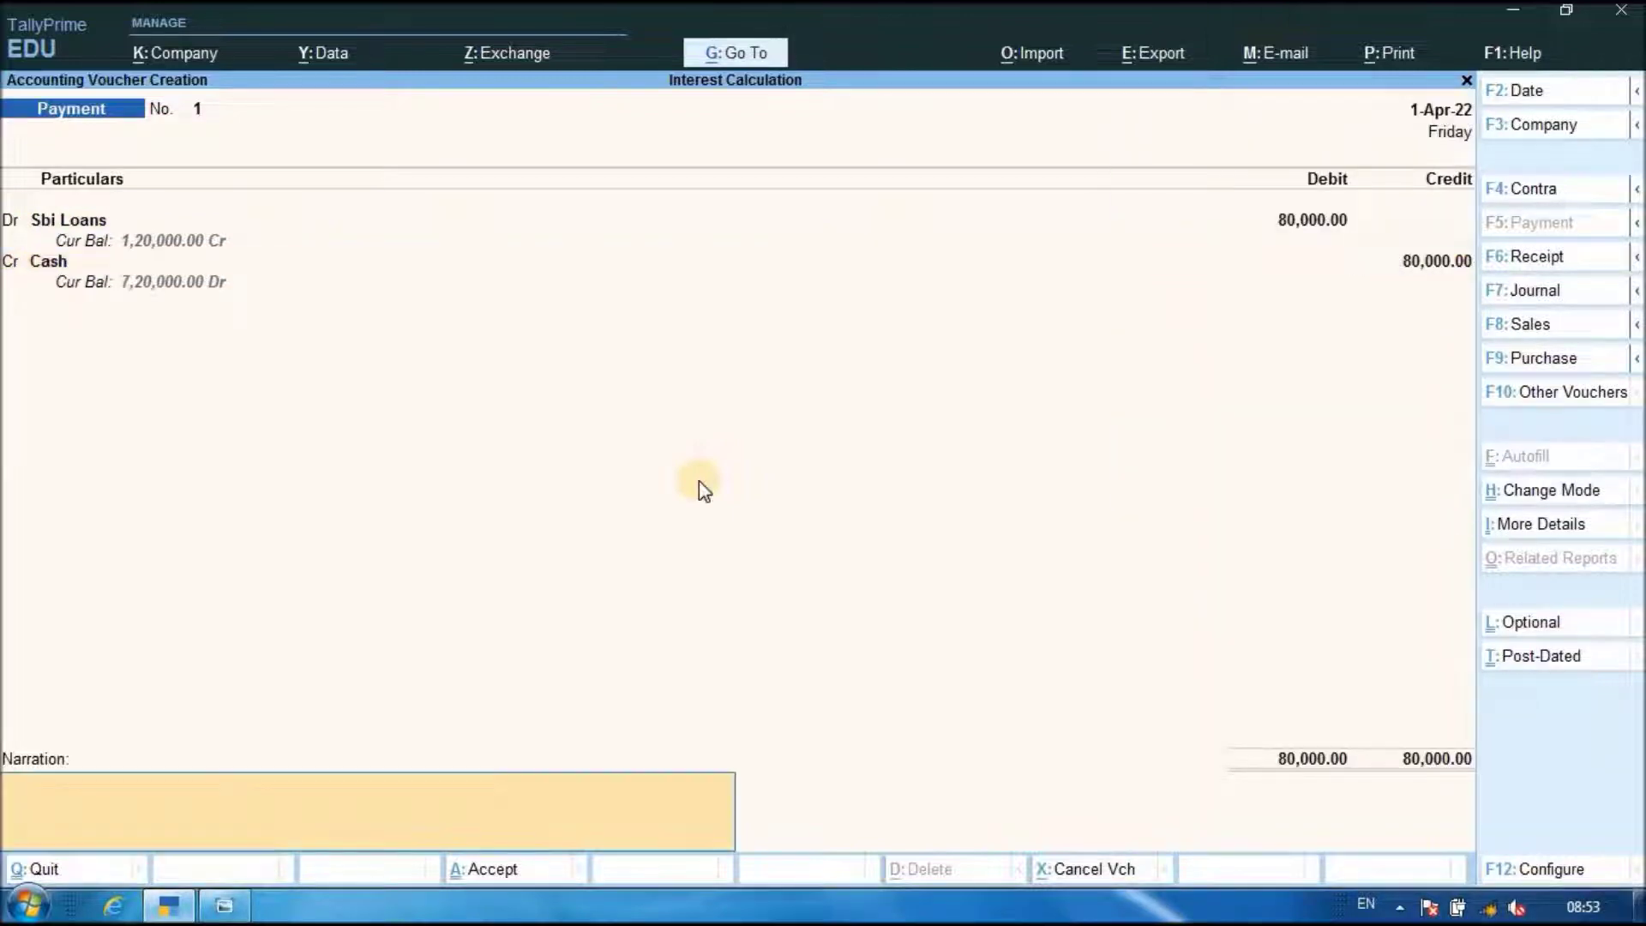
- Save the payment with the narration "being loans paid to" followed by the borrower's name, and leave voucher entry
{"action": "type", "text": "being loans paid to ravi"}
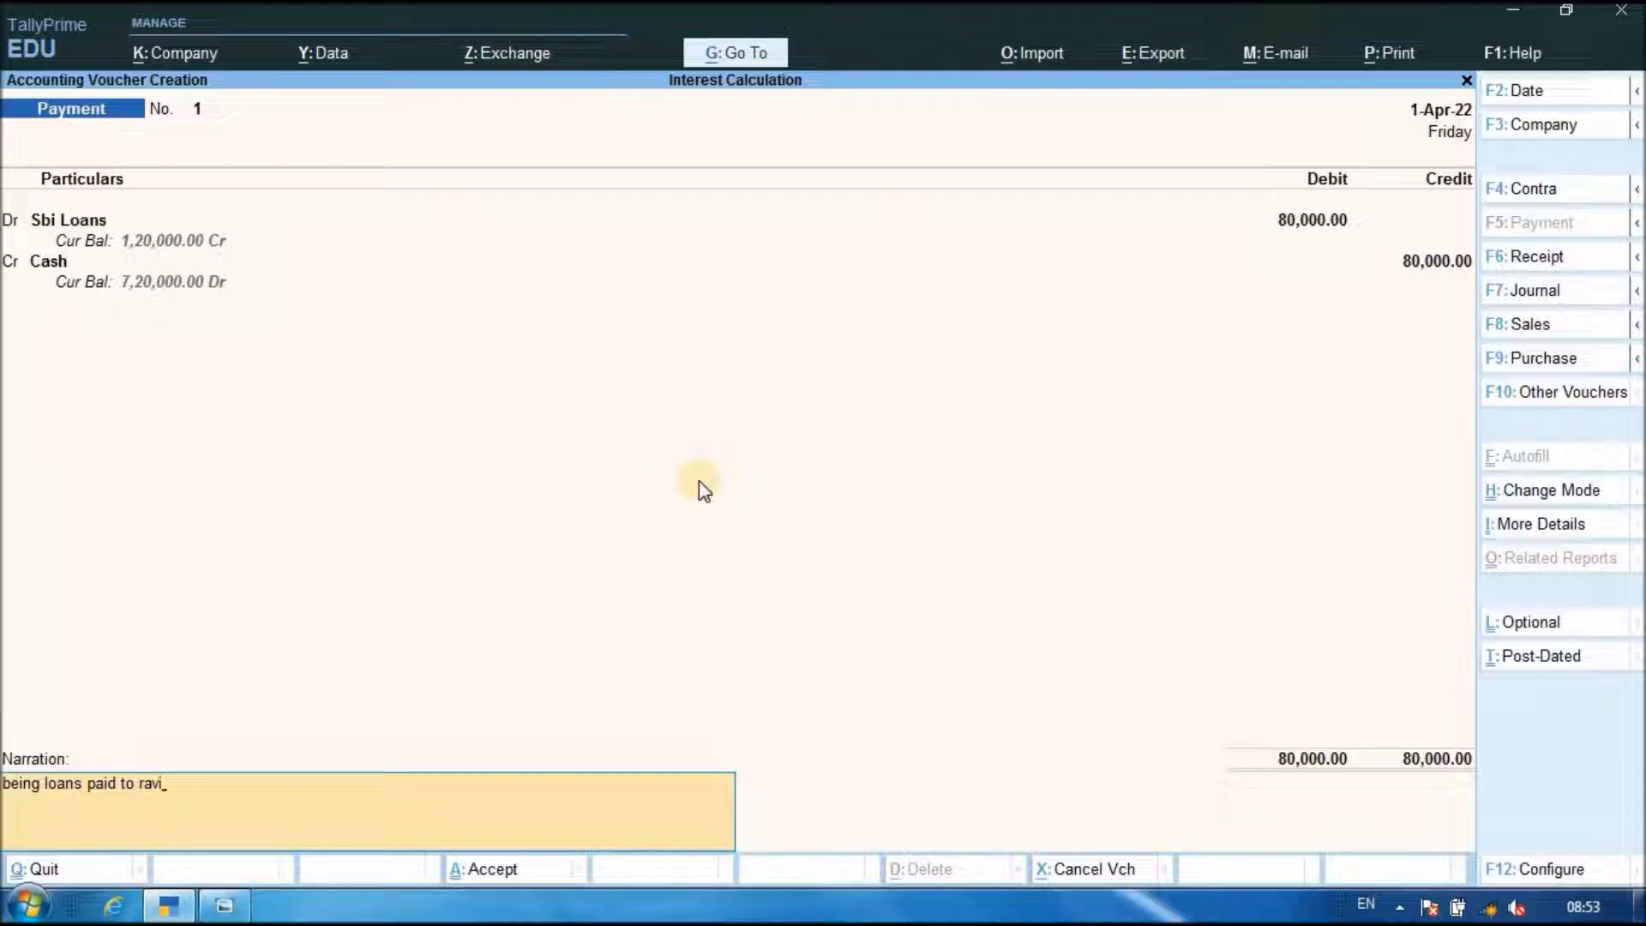
{"action": "key", "text": "Return"}
{"action": "key", "text": "Return"}
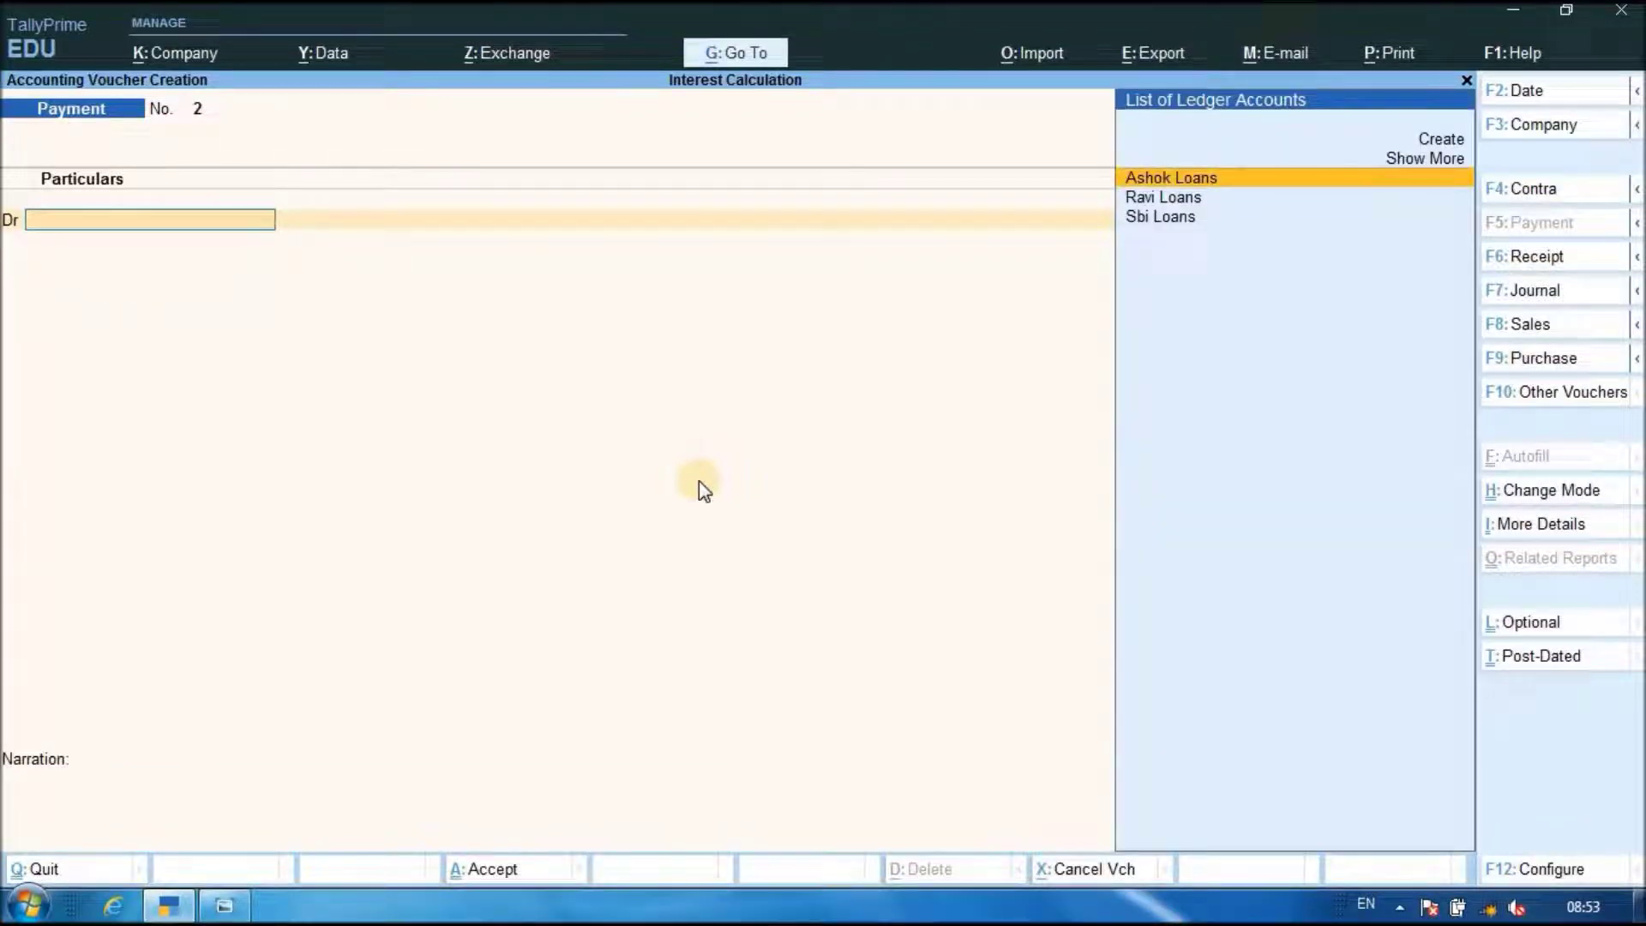
{"action": "left_click", "coordinate": [1468, 82]}
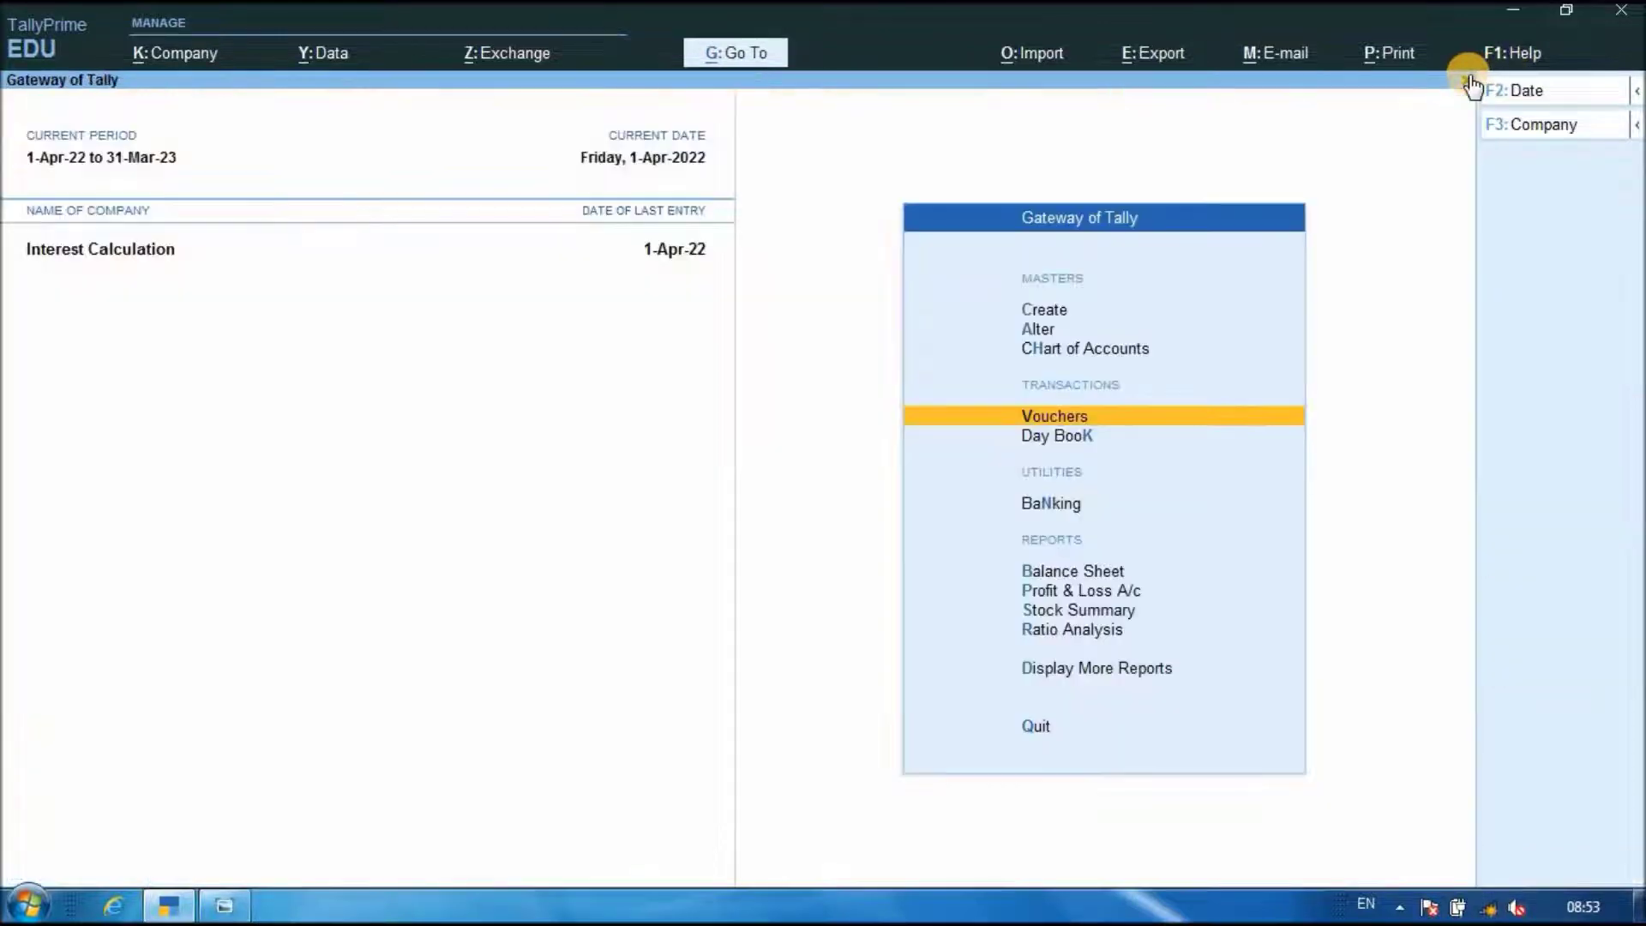
- Change the debit ledger of the 80,000 payment in the Day Book from Sbi Loans to the individual borrower's loan ledger and save it
{"action": "left_click", "coordinate": [1047, 436]}
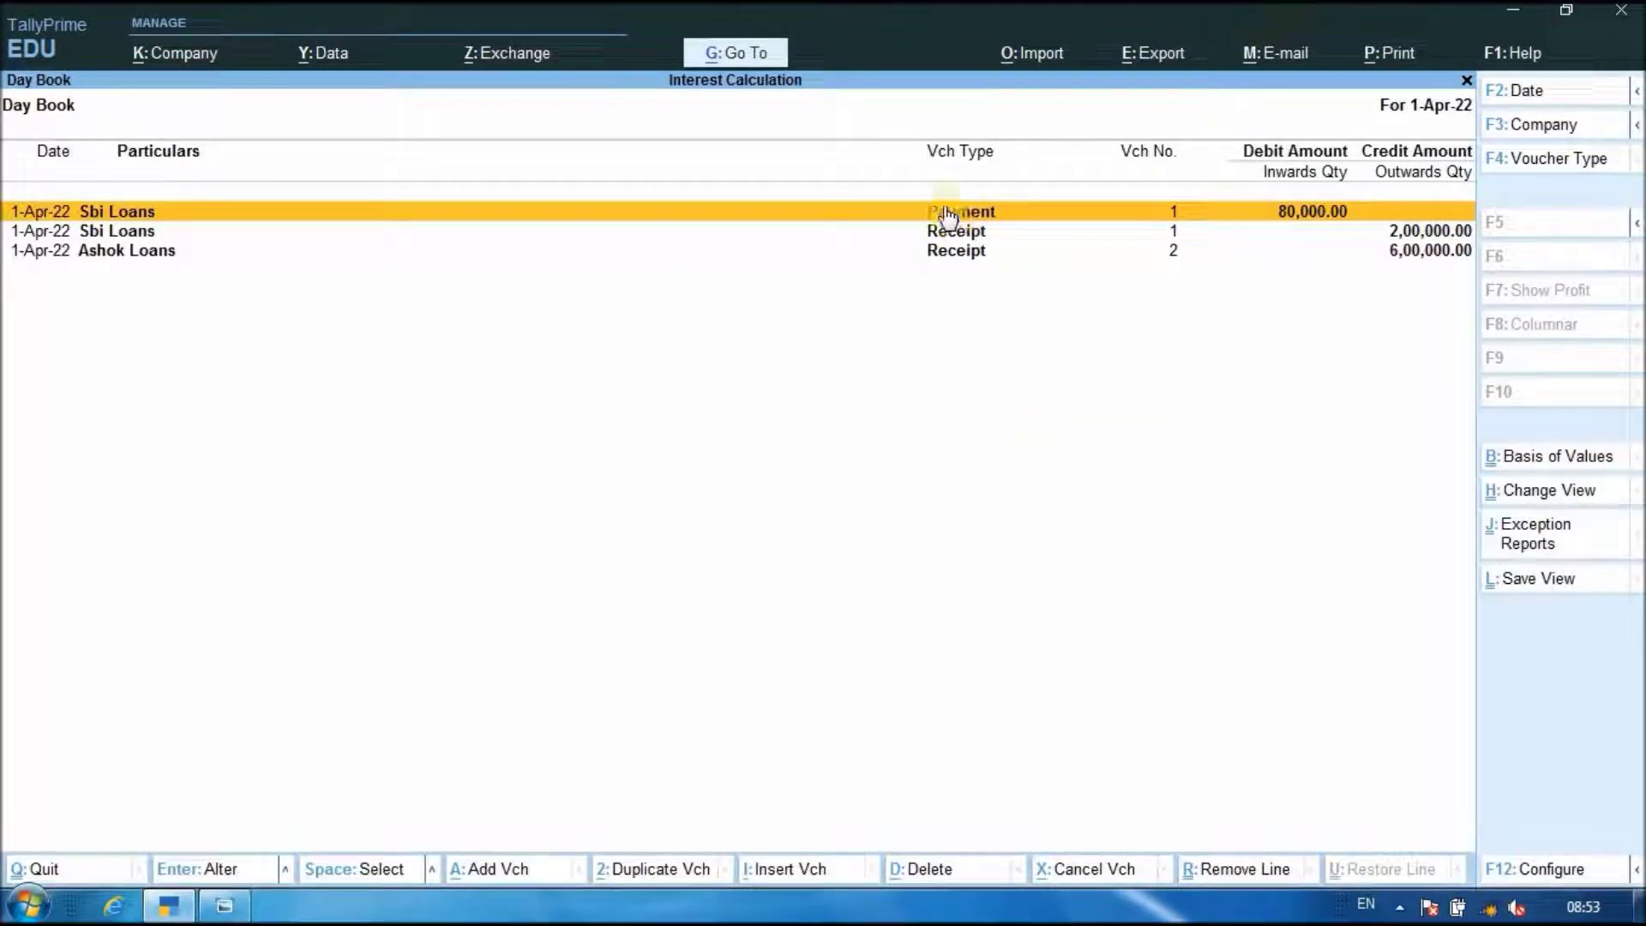
{"action": "left_click", "coordinate": [919, 222]}
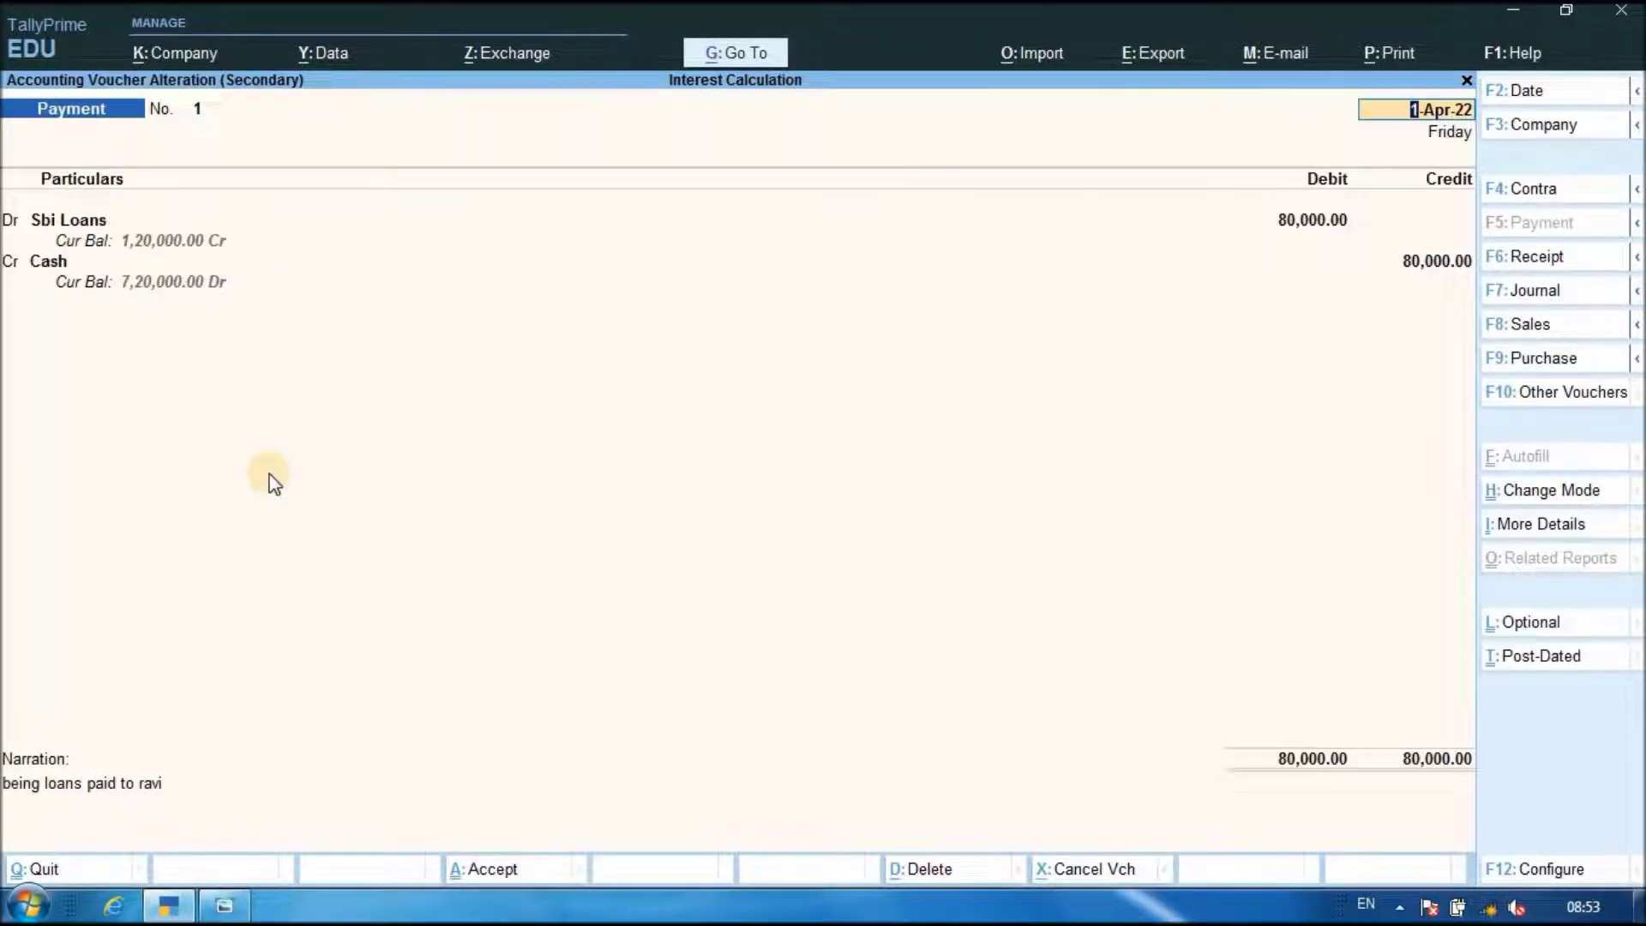
{"action": "key", "text": "Return"}
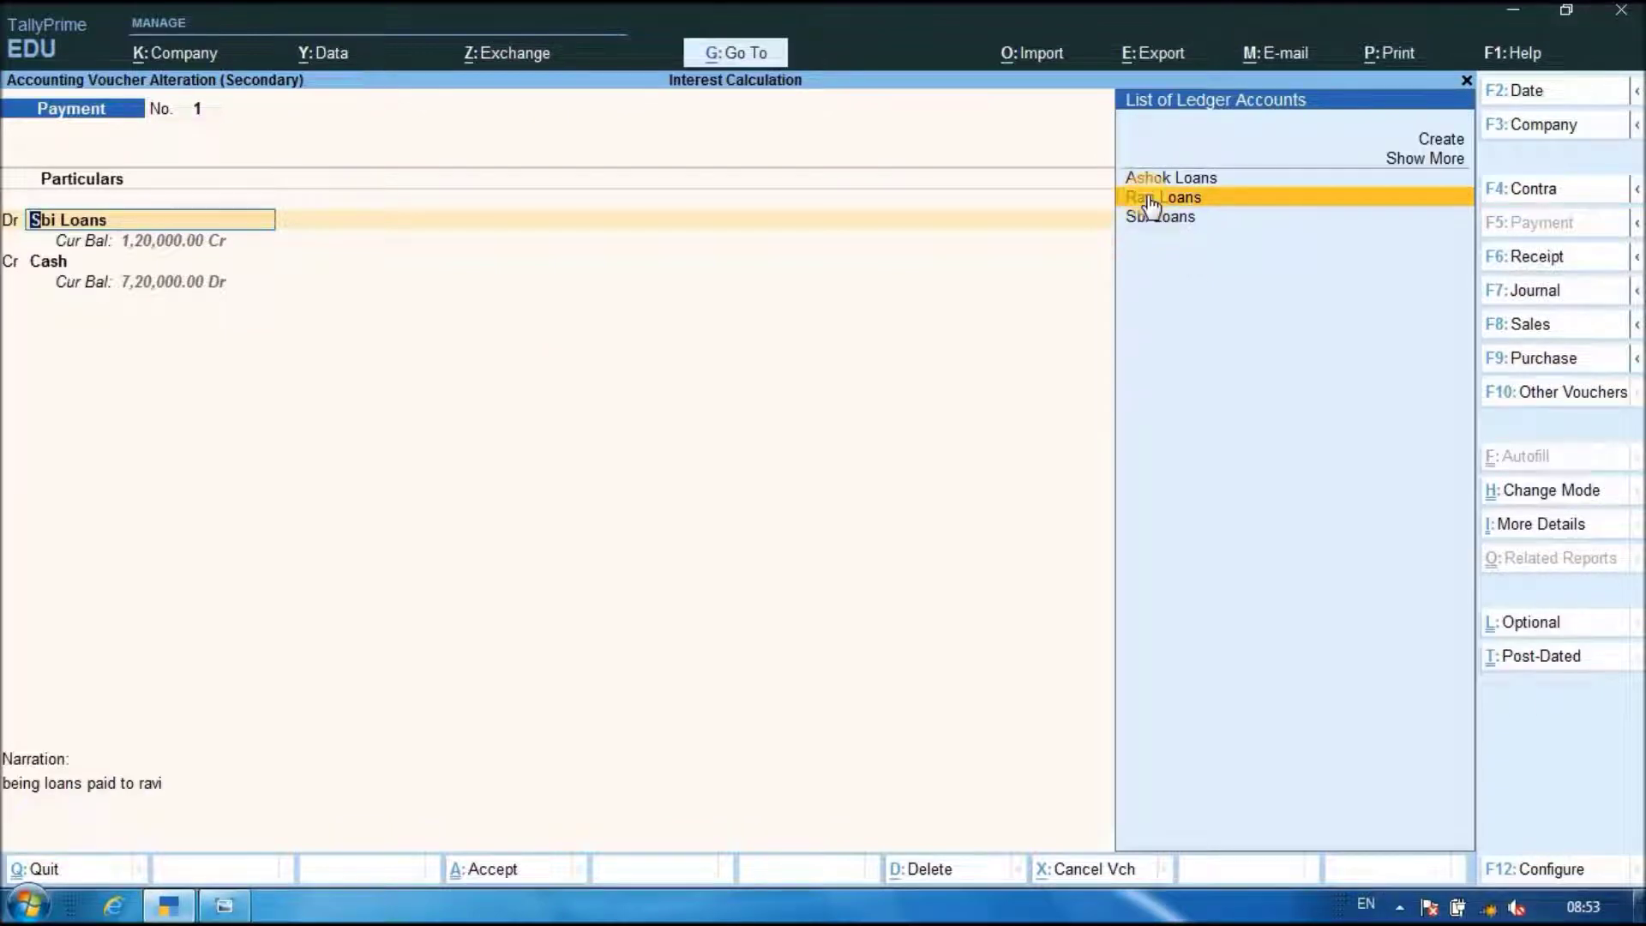
{"action": "key", "text": "Return"}
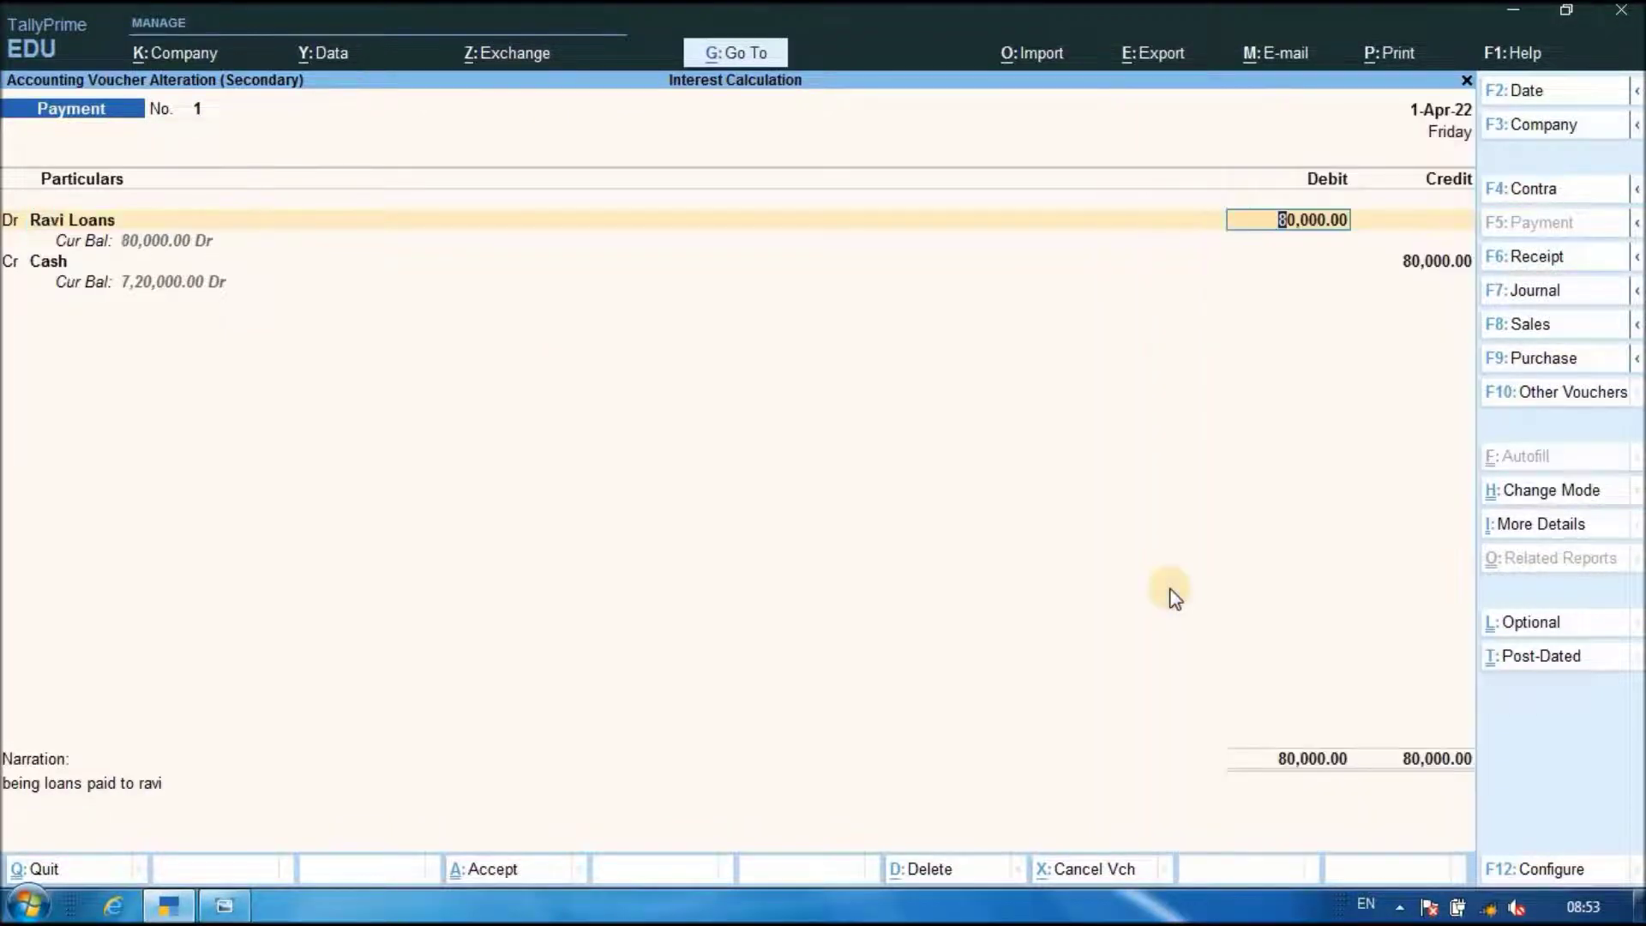
{"action": "key", "text": "Return"}
{"action": "key", "text": "Return"}
{"action": "key", "text": "Return"}
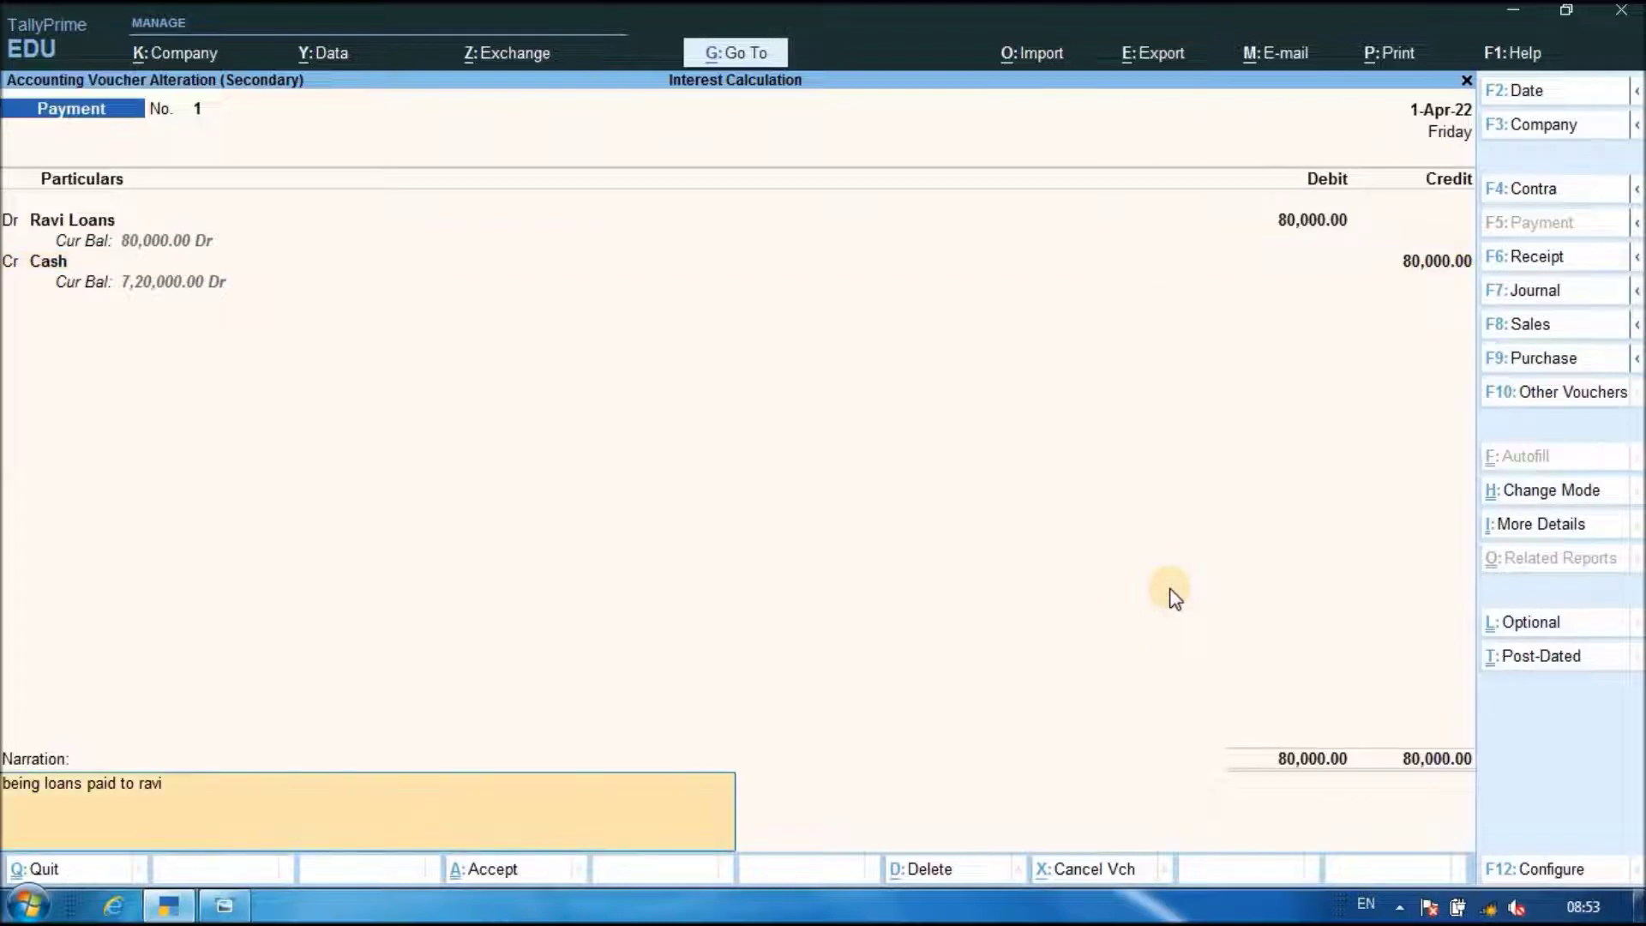
{"action": "key", "text": "Return"}
{"action": "key", "text": "Return"}
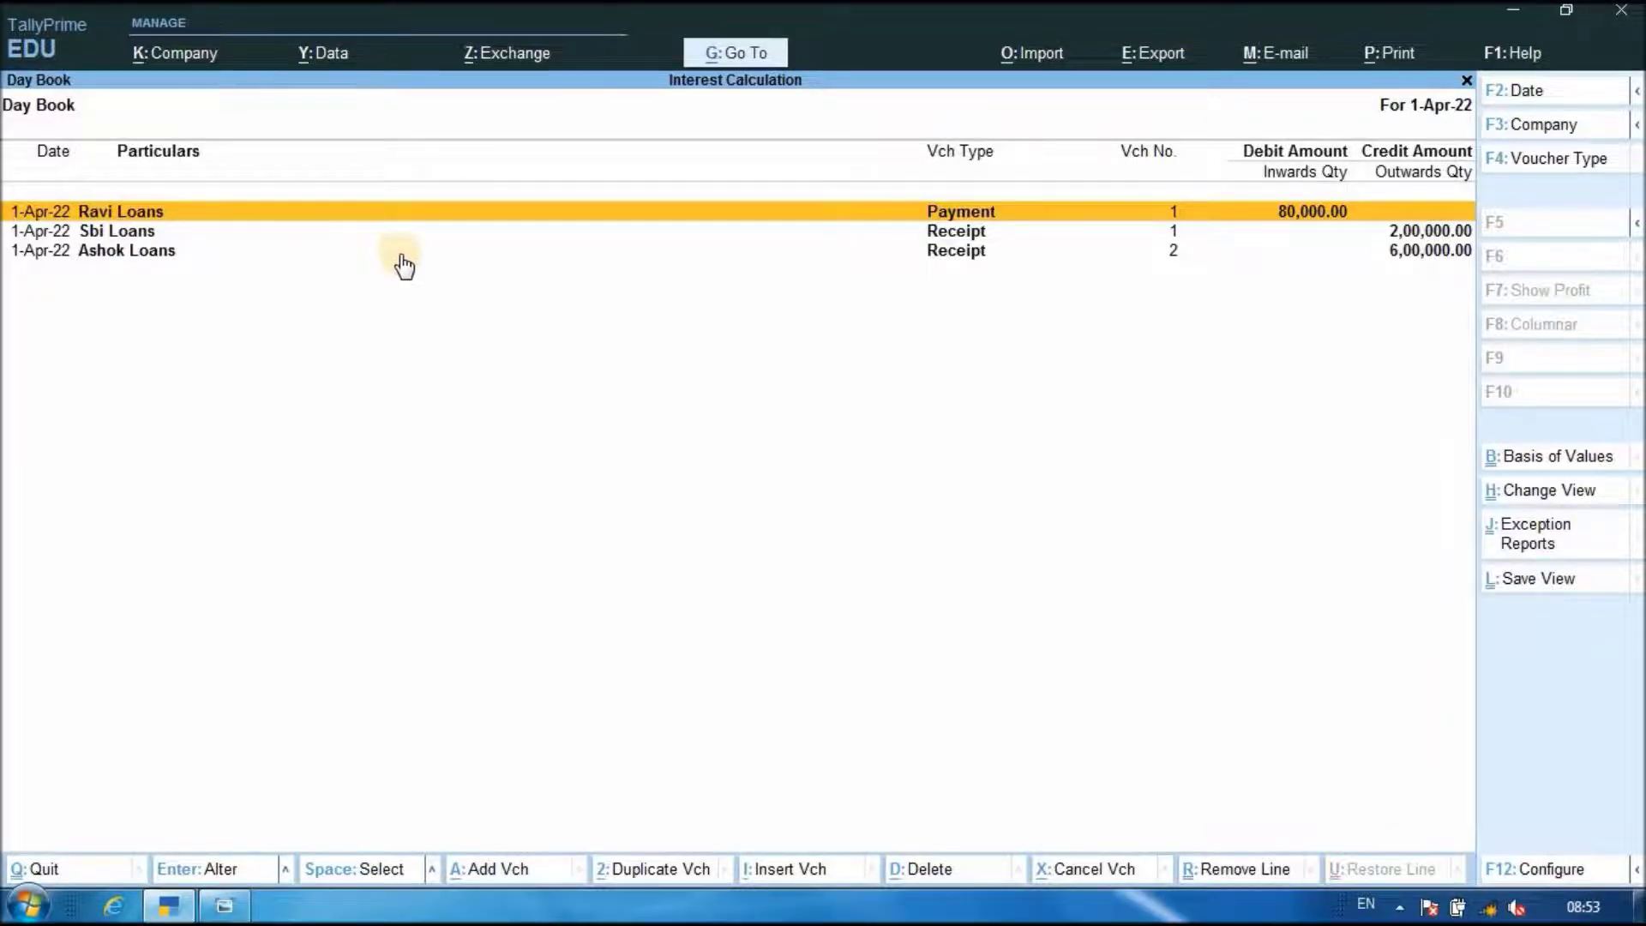
{"action": "left_click", "coordinate": [1465, 80]}
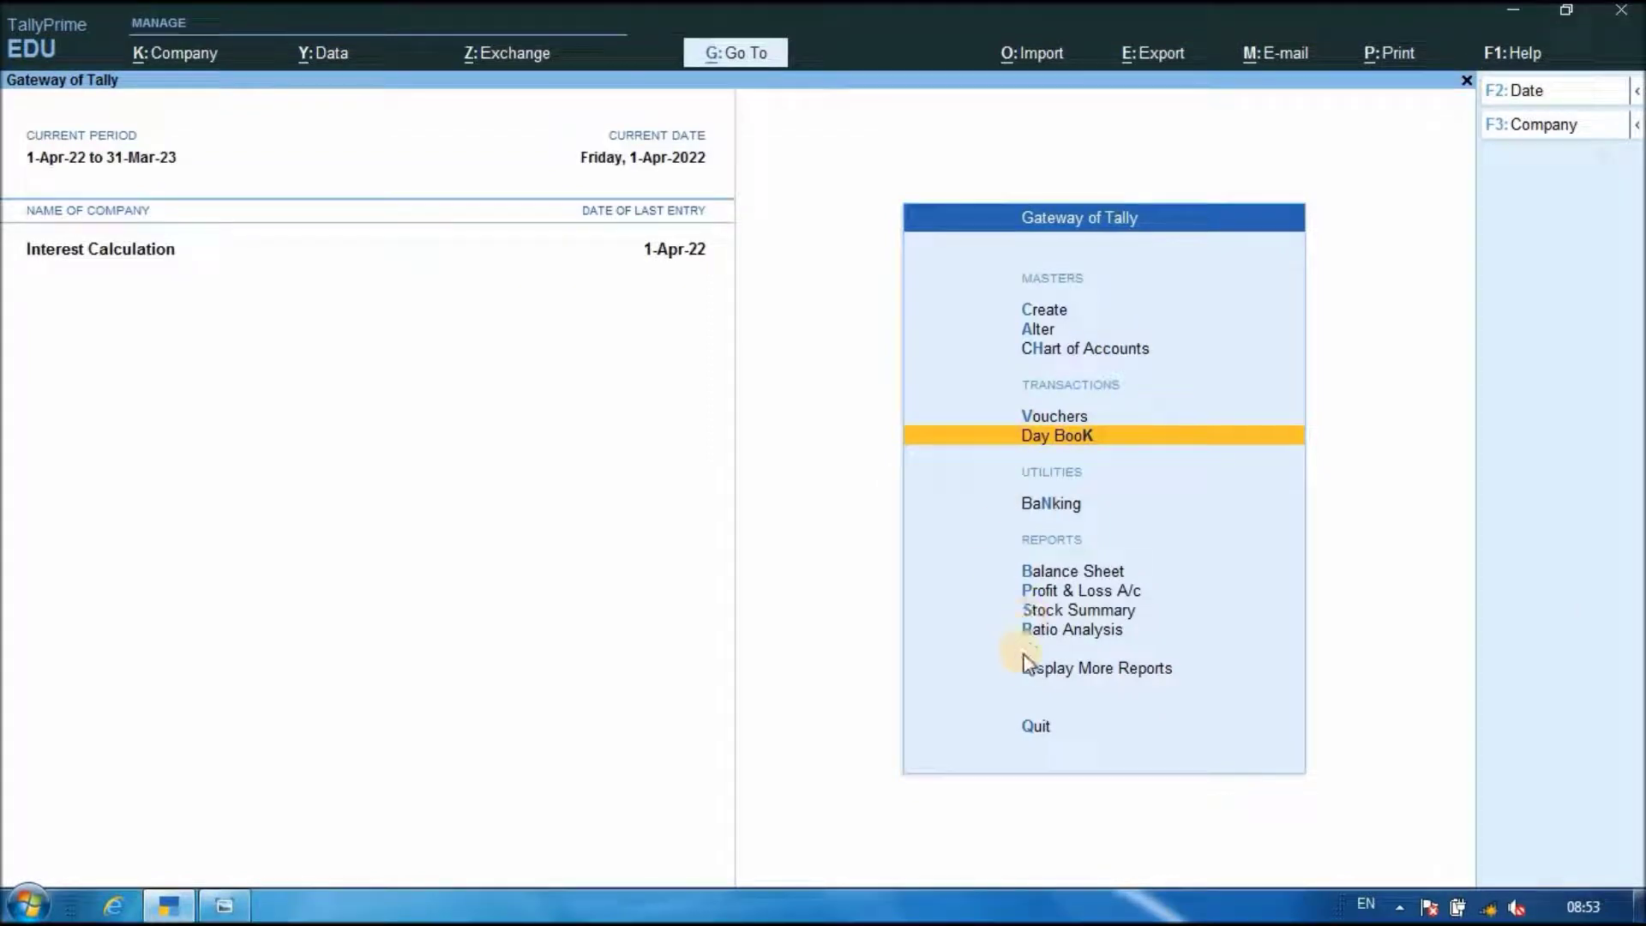
{"action": "left_click", "coordinate": [1070, 673]}
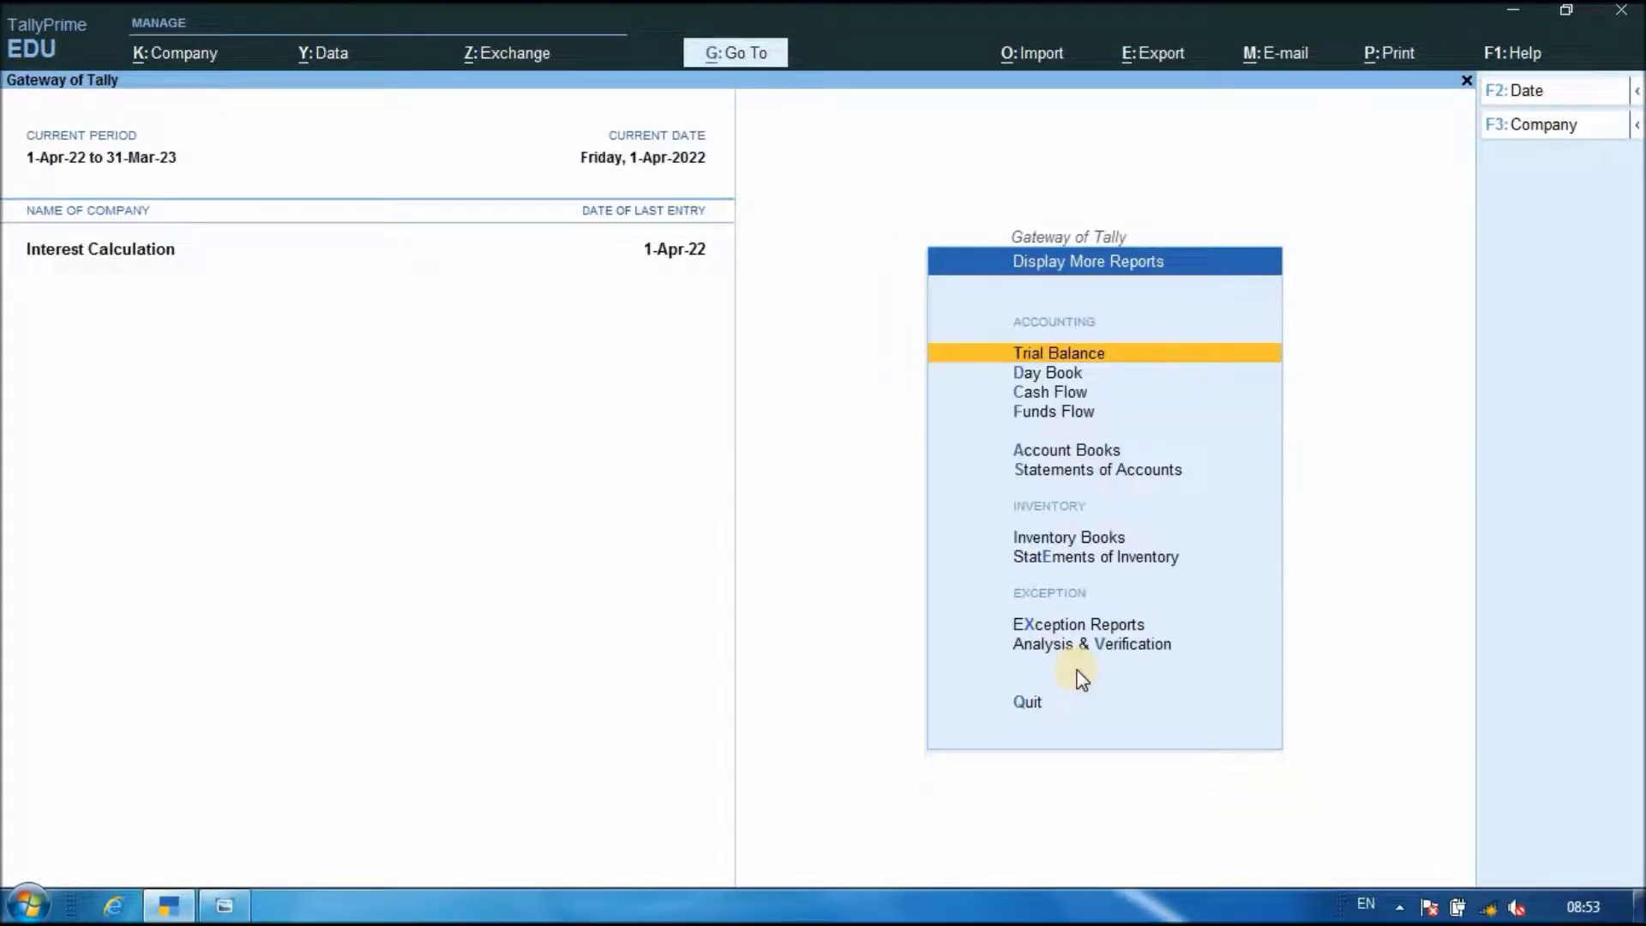
{"action": "left_click", "coordinate": [1069, 471]}
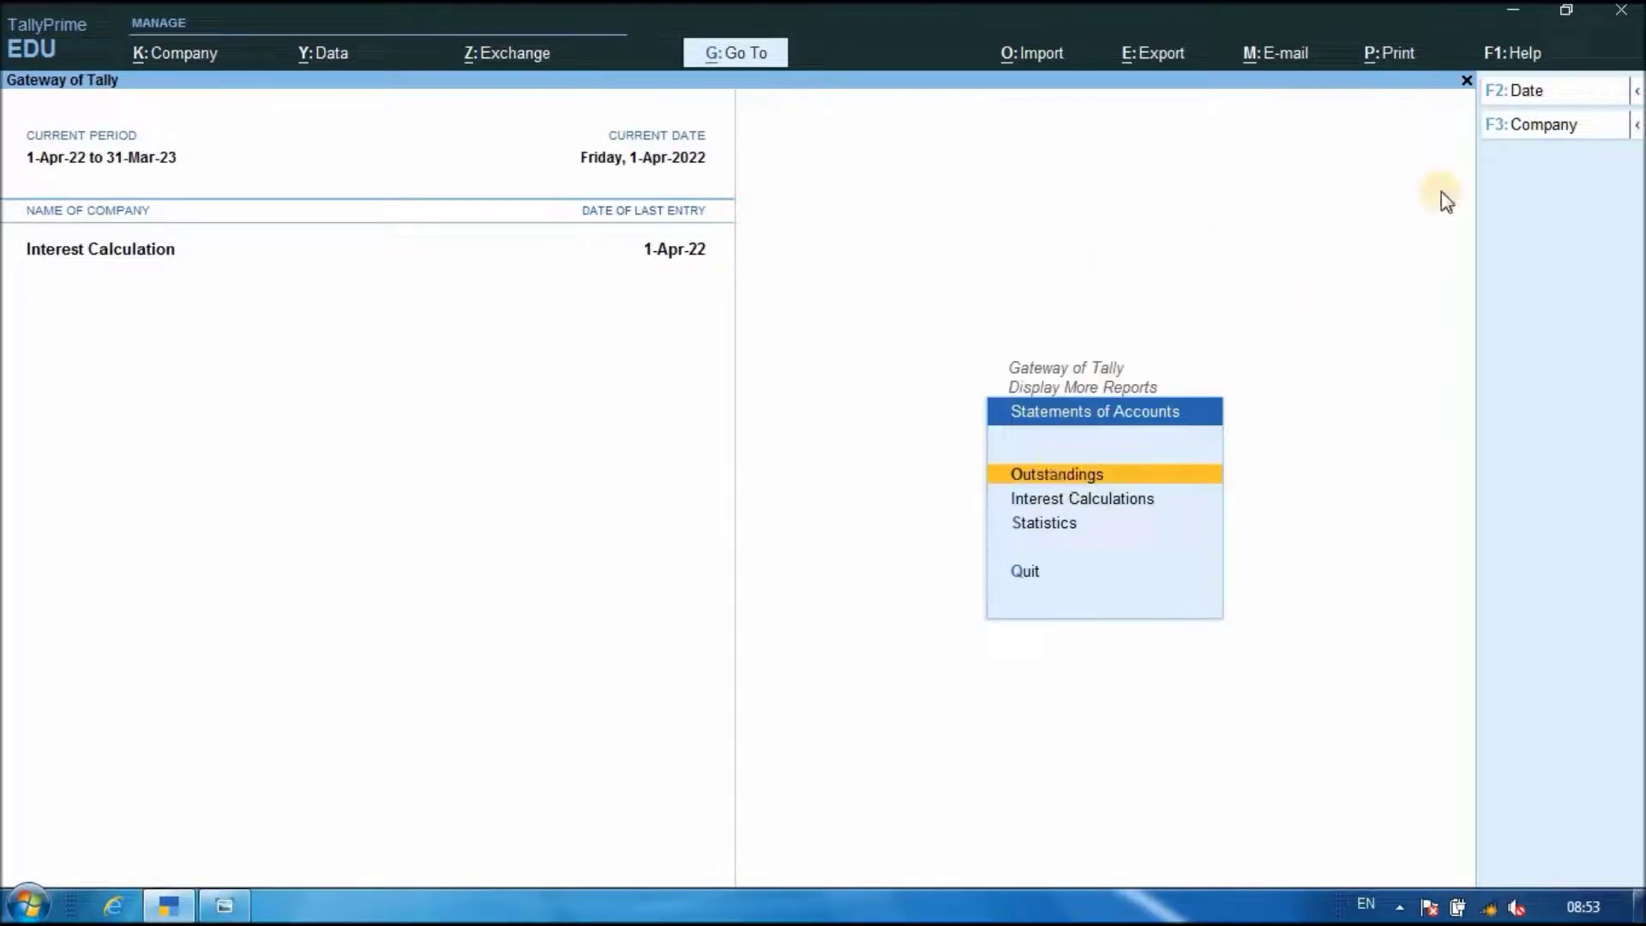
{"action": "left_click", "coordinate": [1467, 80]}
{"action": "left_click", "coordinate": [1467, 80]}
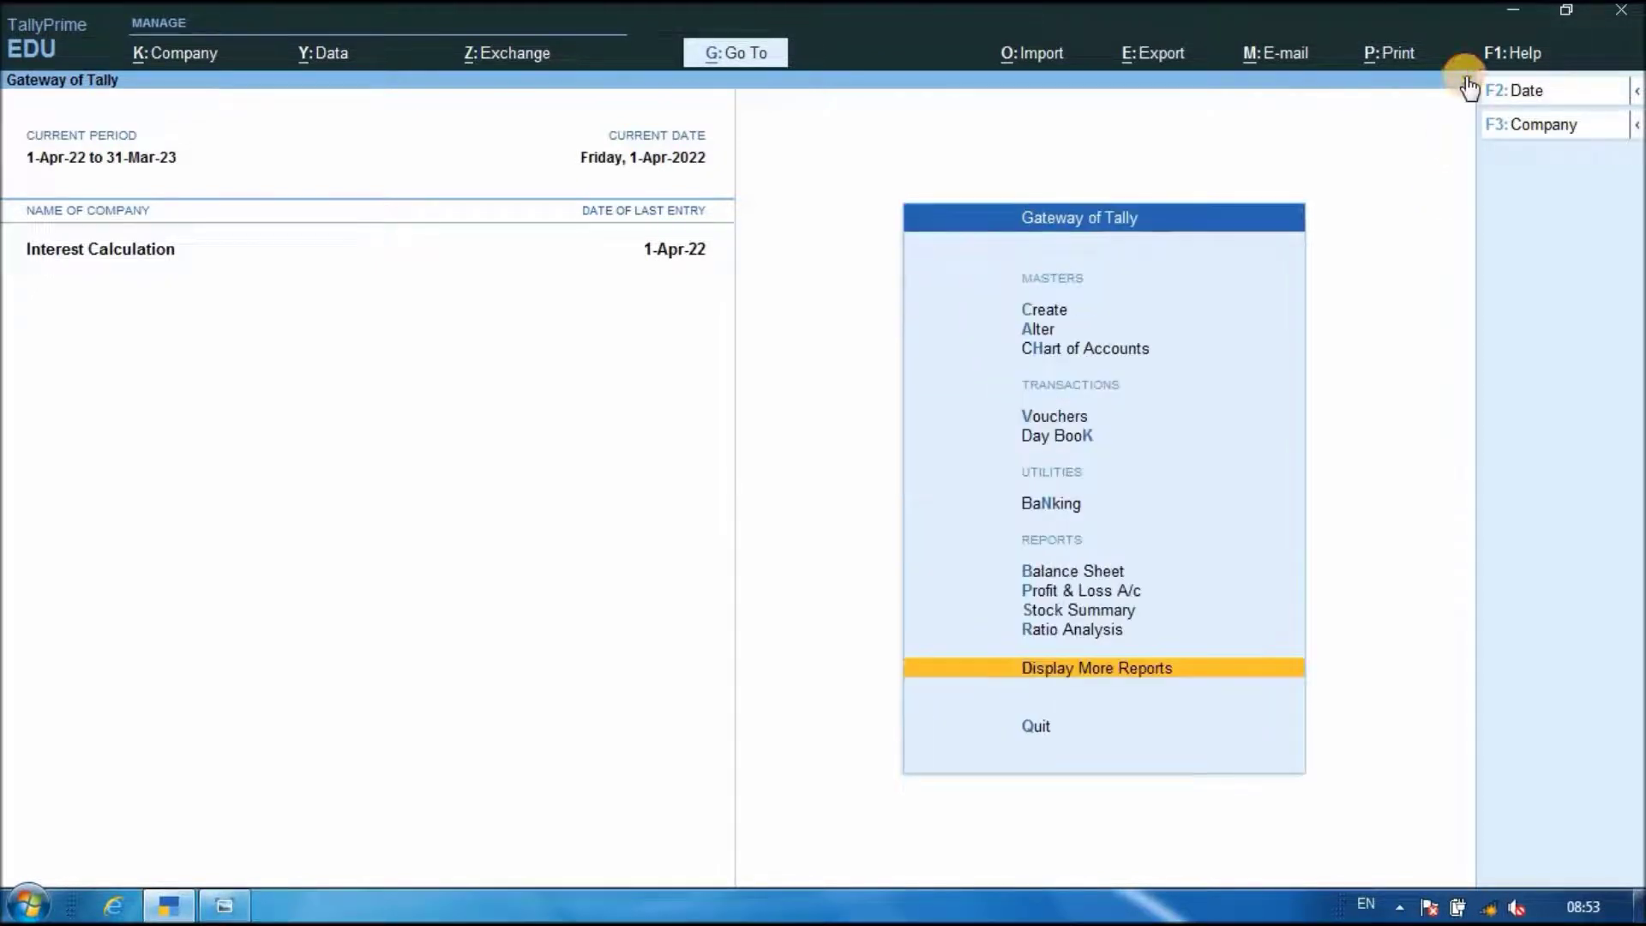
- Open the Interest Calculations reports from the Statements of Accounts
{"action": "left_click", "coordinate": [1101, 683]}
{"action": "key", "text": "Down"}
{"action": "key", "text": "Down"}
{"action": "key", "text": "Down"}
{"action": "key", "text": "Down"}
{"action": "key", "text": "Down"}
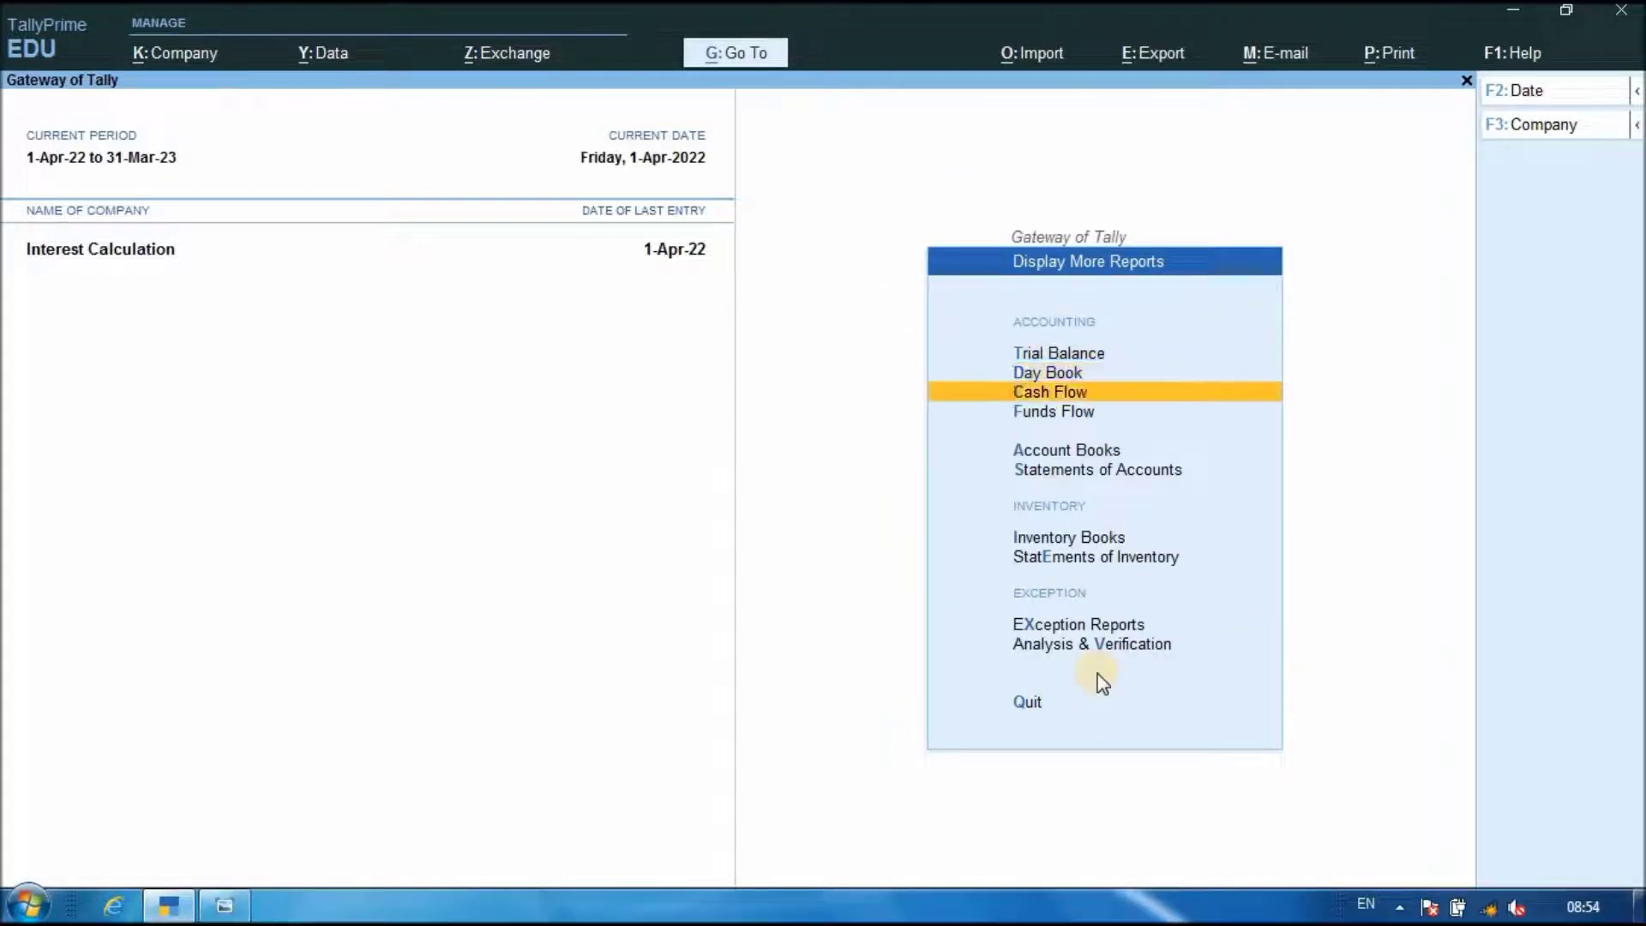
{"action": "left_click", "coordinate": [1123, 470]}
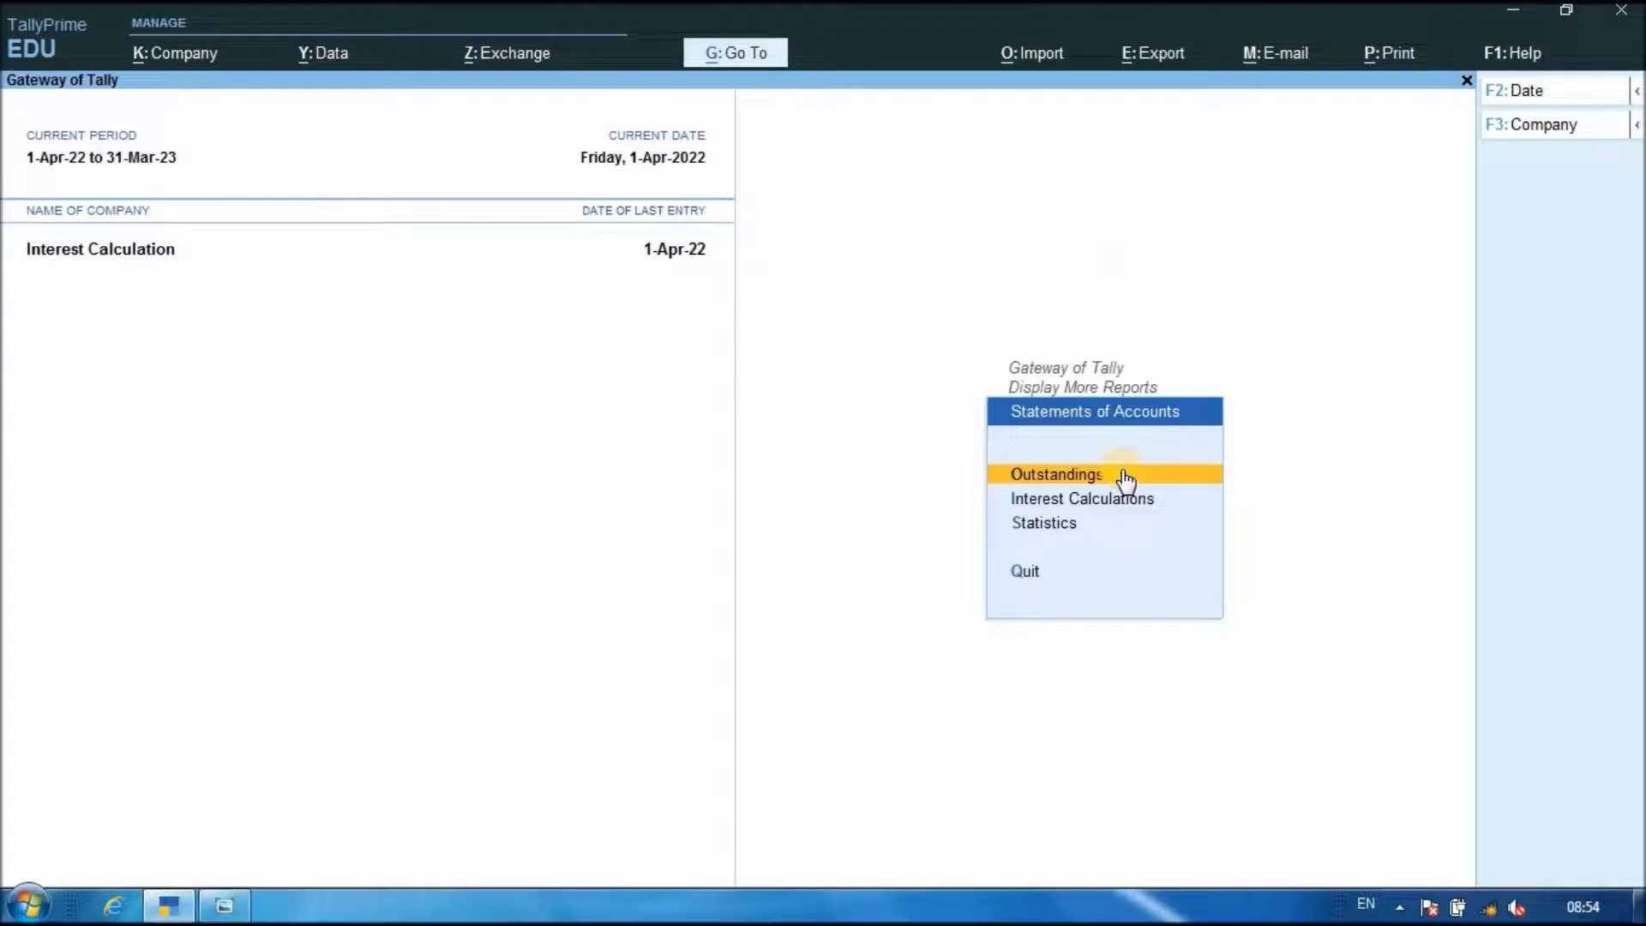
{"action": "left_click", "coordinate": [1080, 506]}
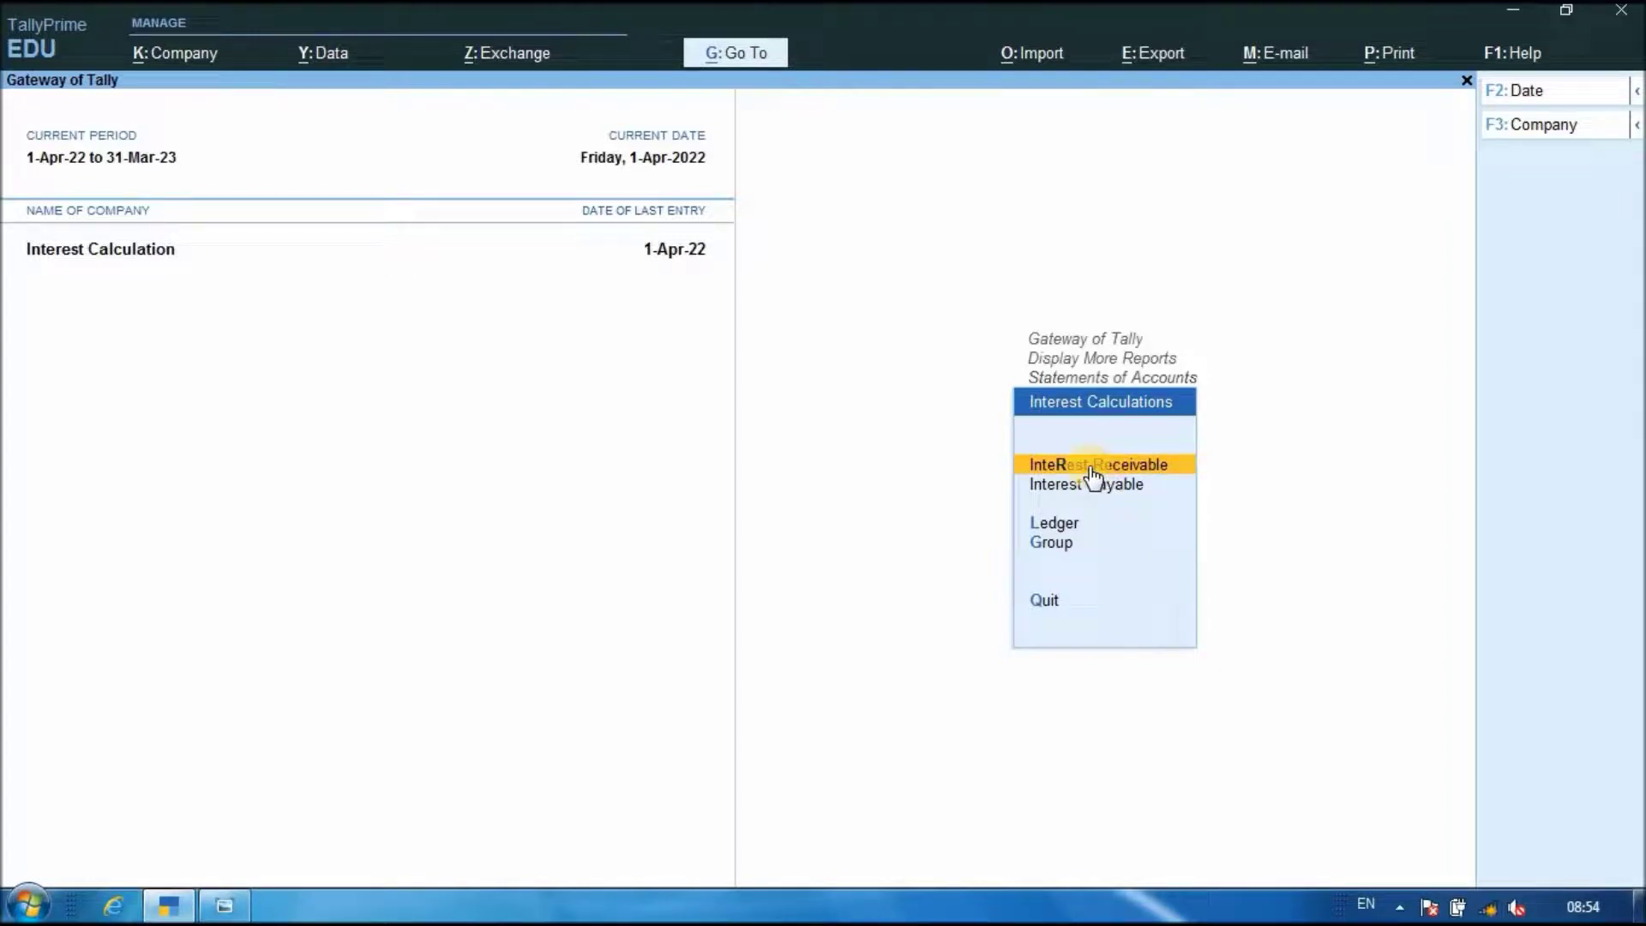
- Examine the Interest Receivable report down to the individual borrower's ledger interest calculation, and close it
{"action": "left_click", "coordinate": [1086, 465]}
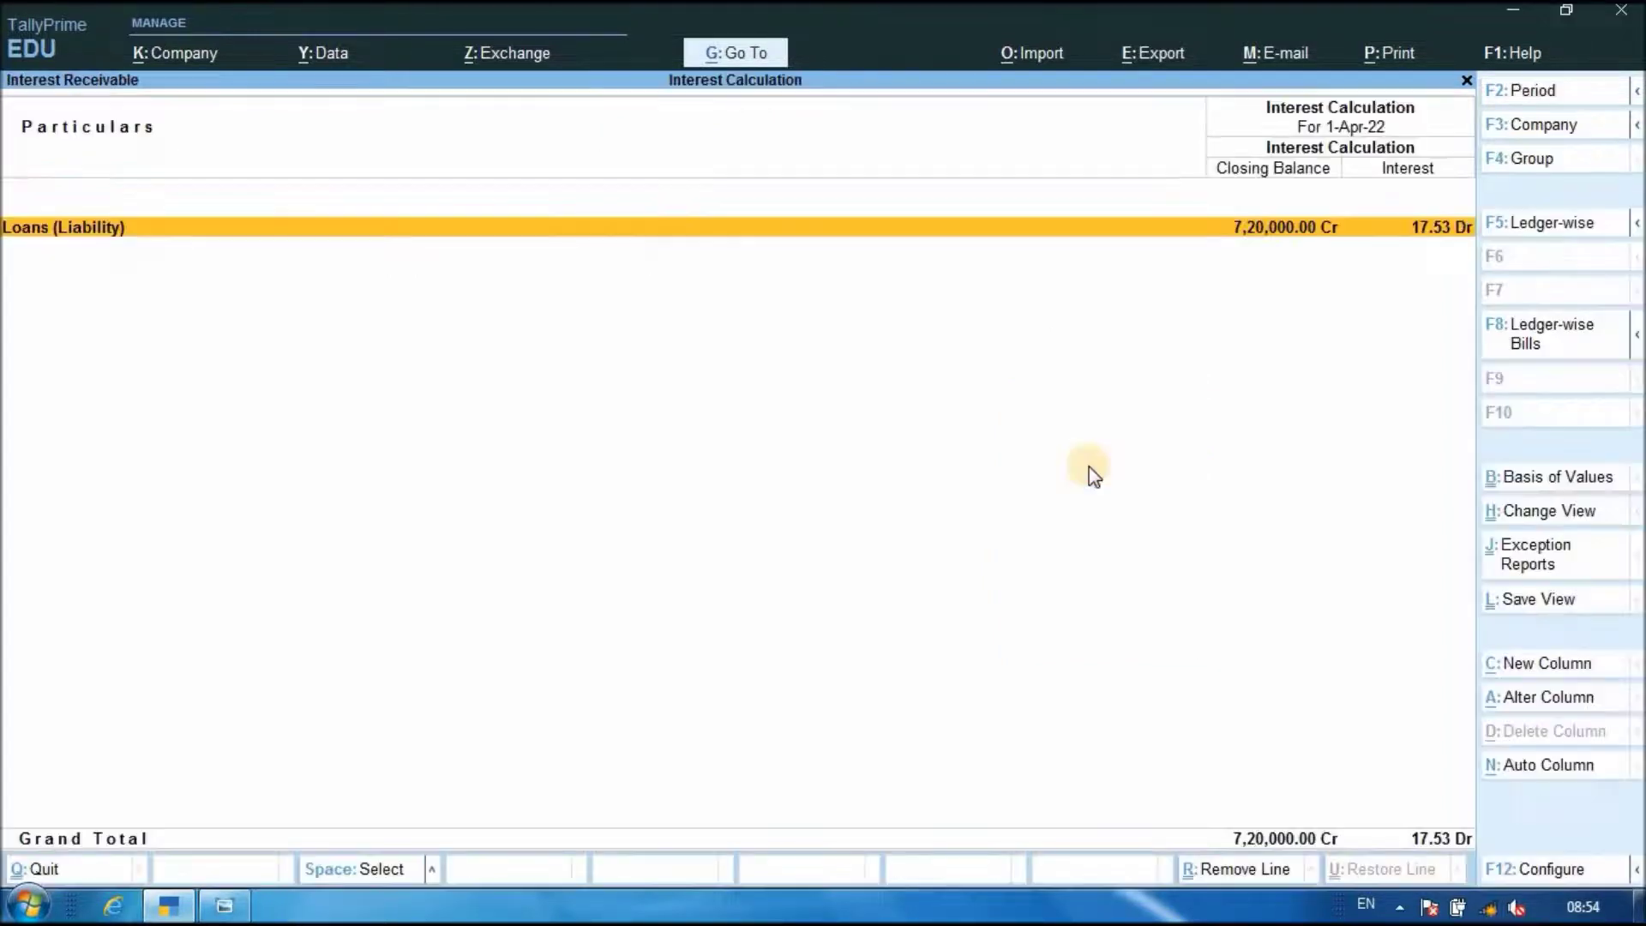
{"action": "key", "text": "Return"}
{"action": "key", "text": "Return"}
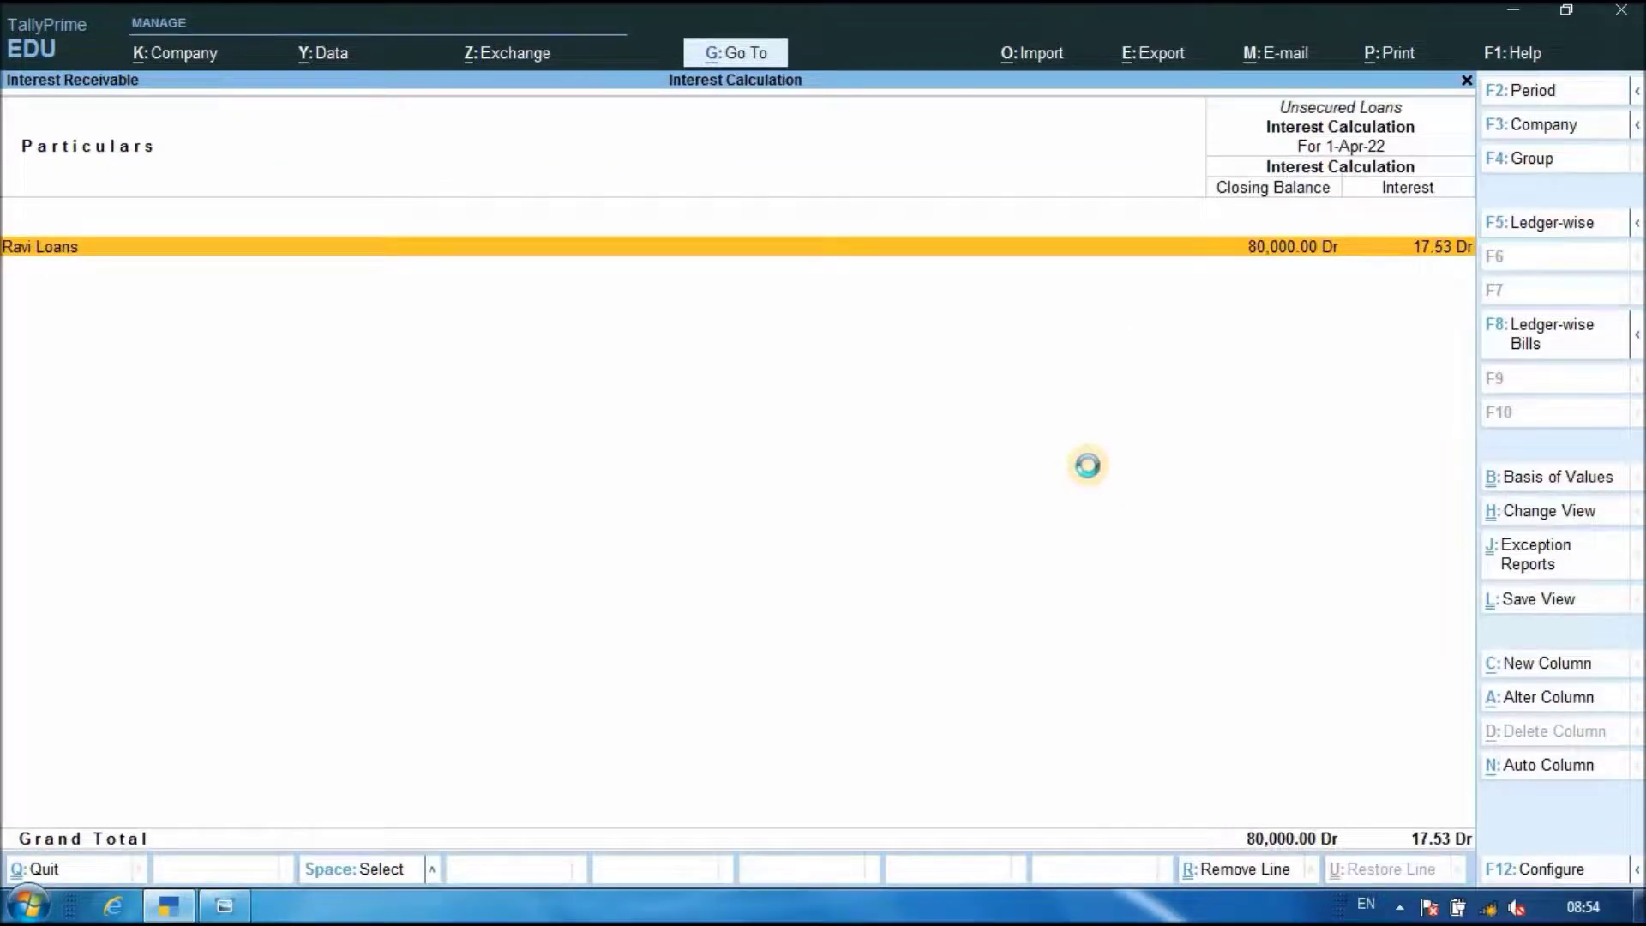
{"action": "key", "text": "Return"}
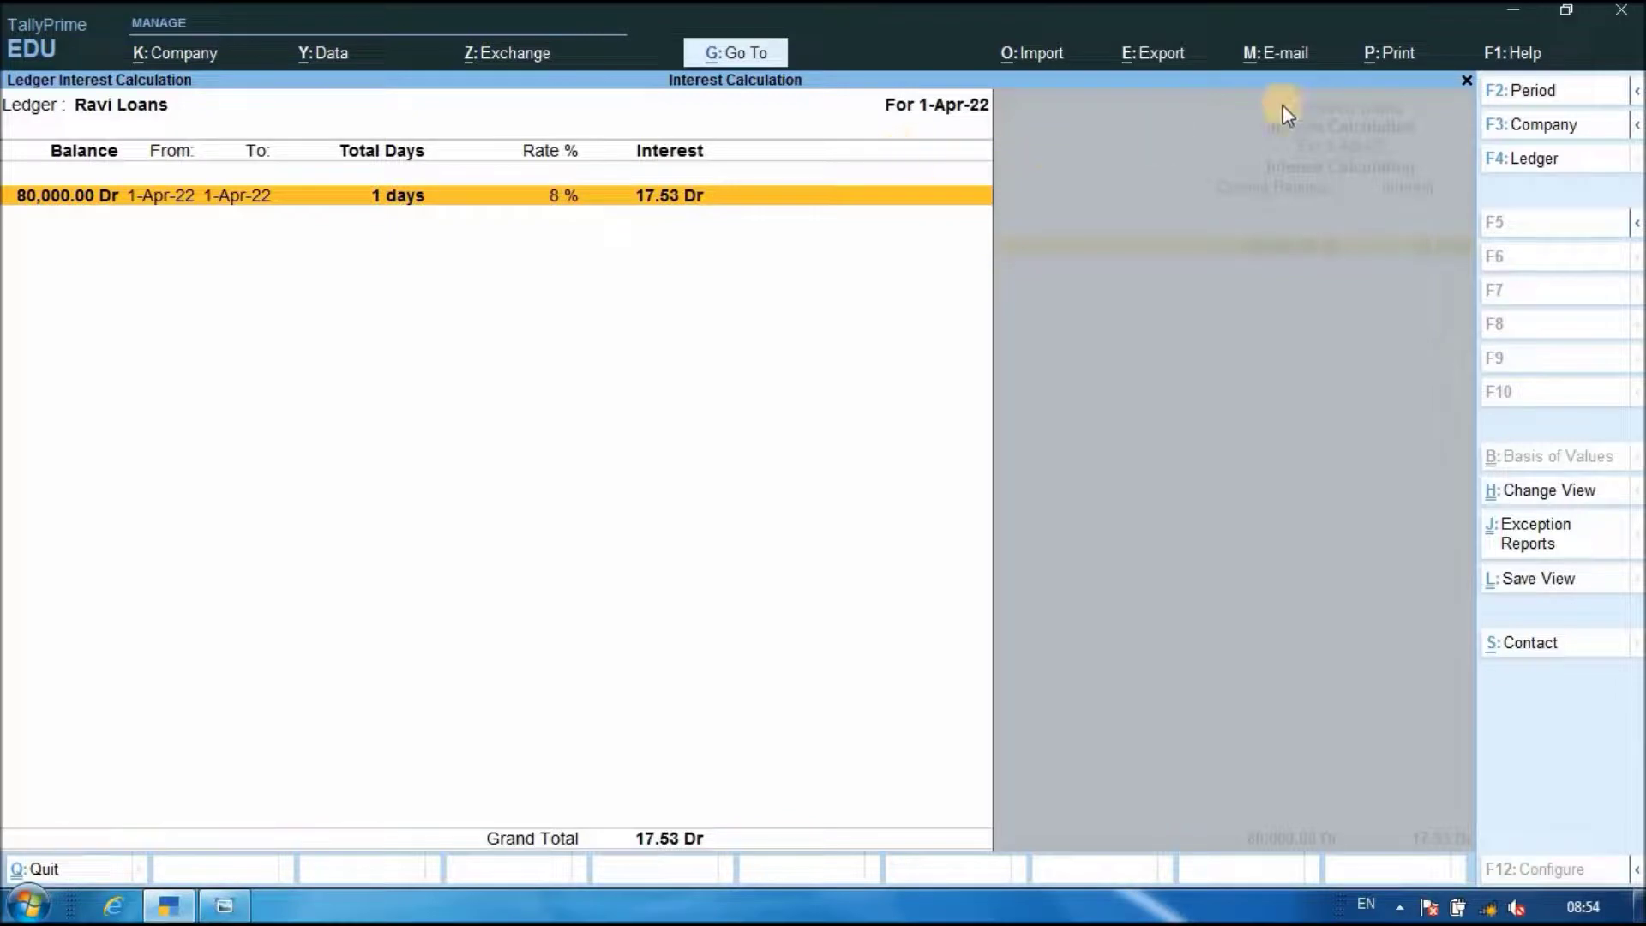
{"action": "left_click", "coordinate": [1466, 80]}
{"action": "left_click", "coordinate": [1469, 80]}
{"action": "left_click", "coordinate": [1467, 80]}
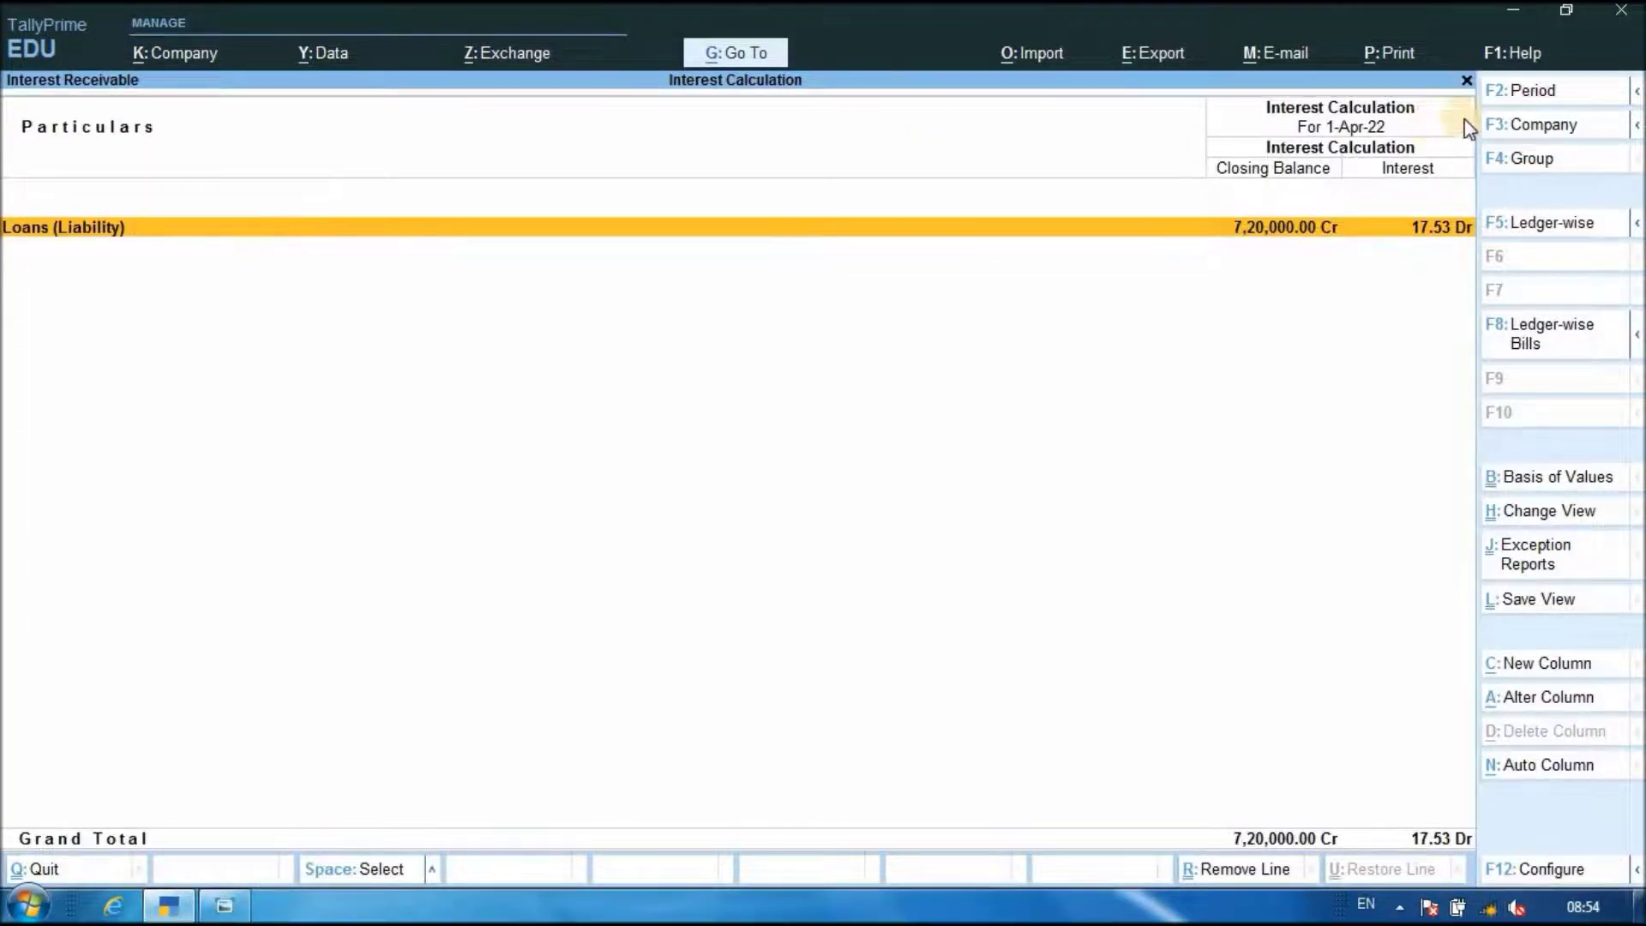
{"action": "left_click", "coordinate": [1467, 80]}
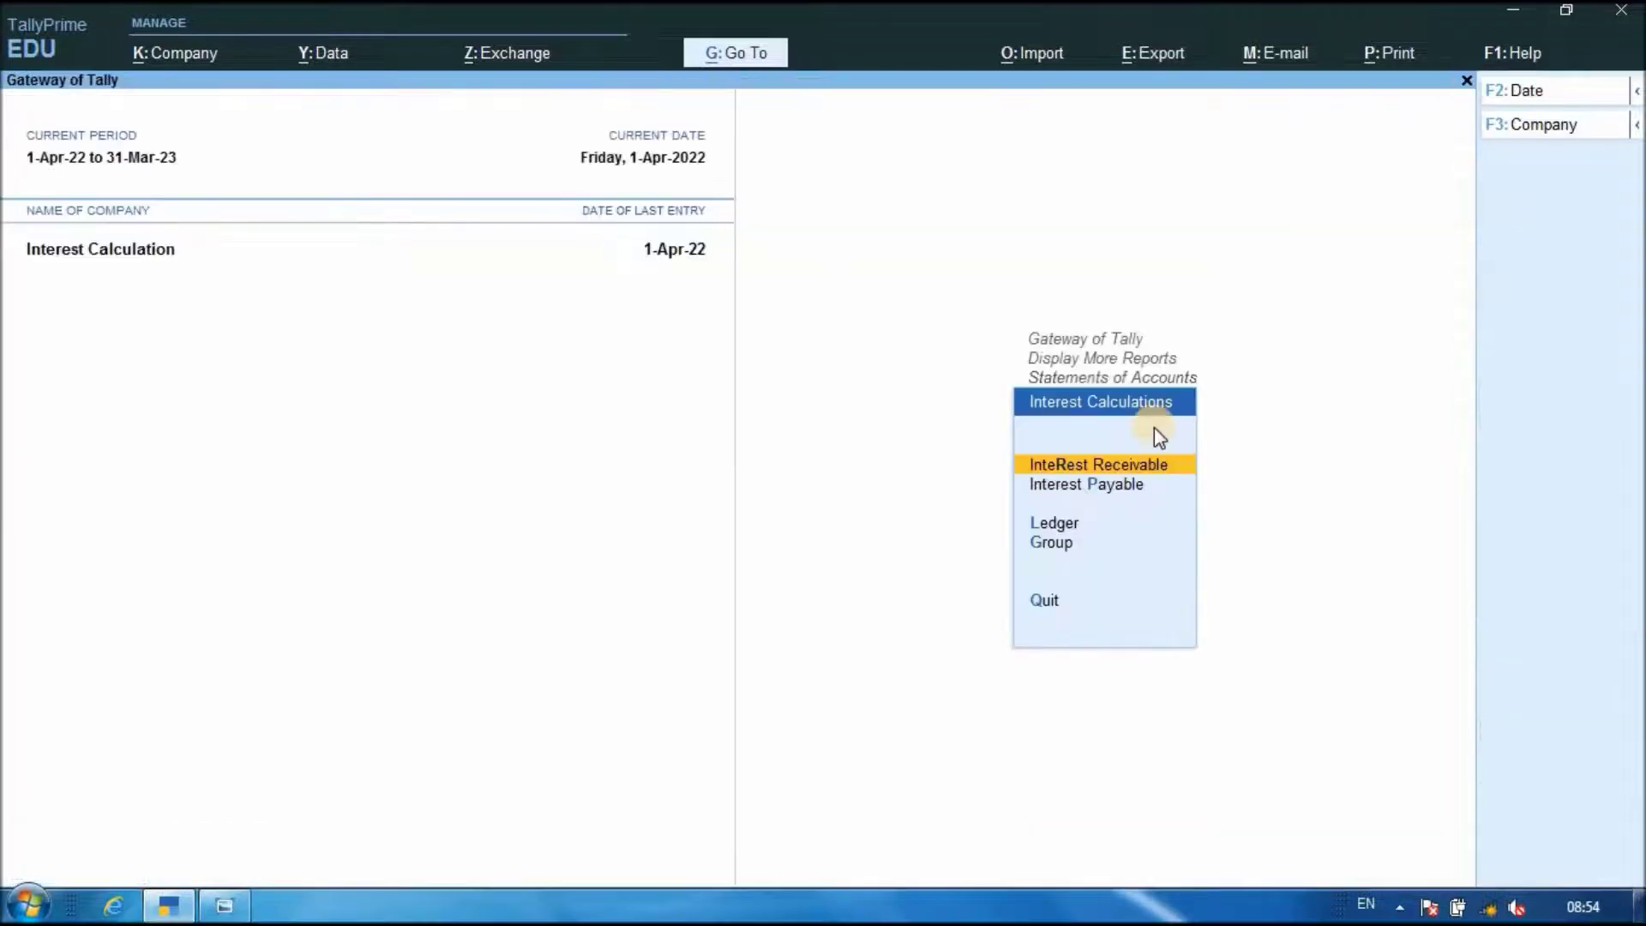
- Examine the Interest Payable report's secured loans down to the interest calculation of Sbi Loans, and return to the loan groups
{"action": "left_click", "coordinate": [1095, 489]}
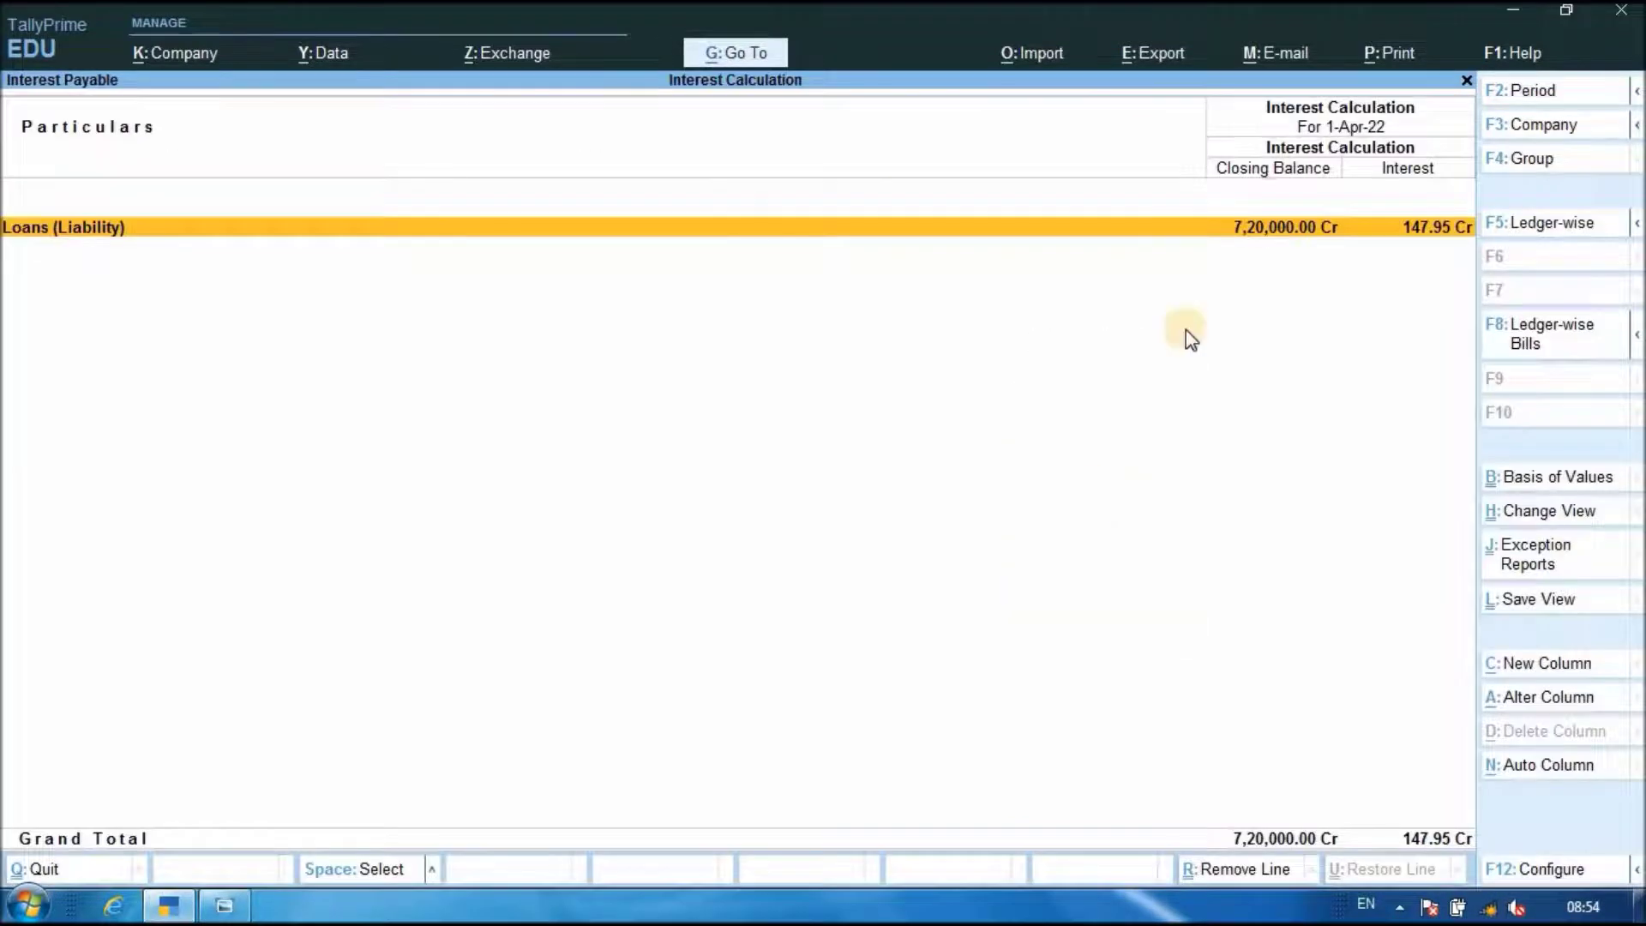
{"action": "key", "text": "Return"}
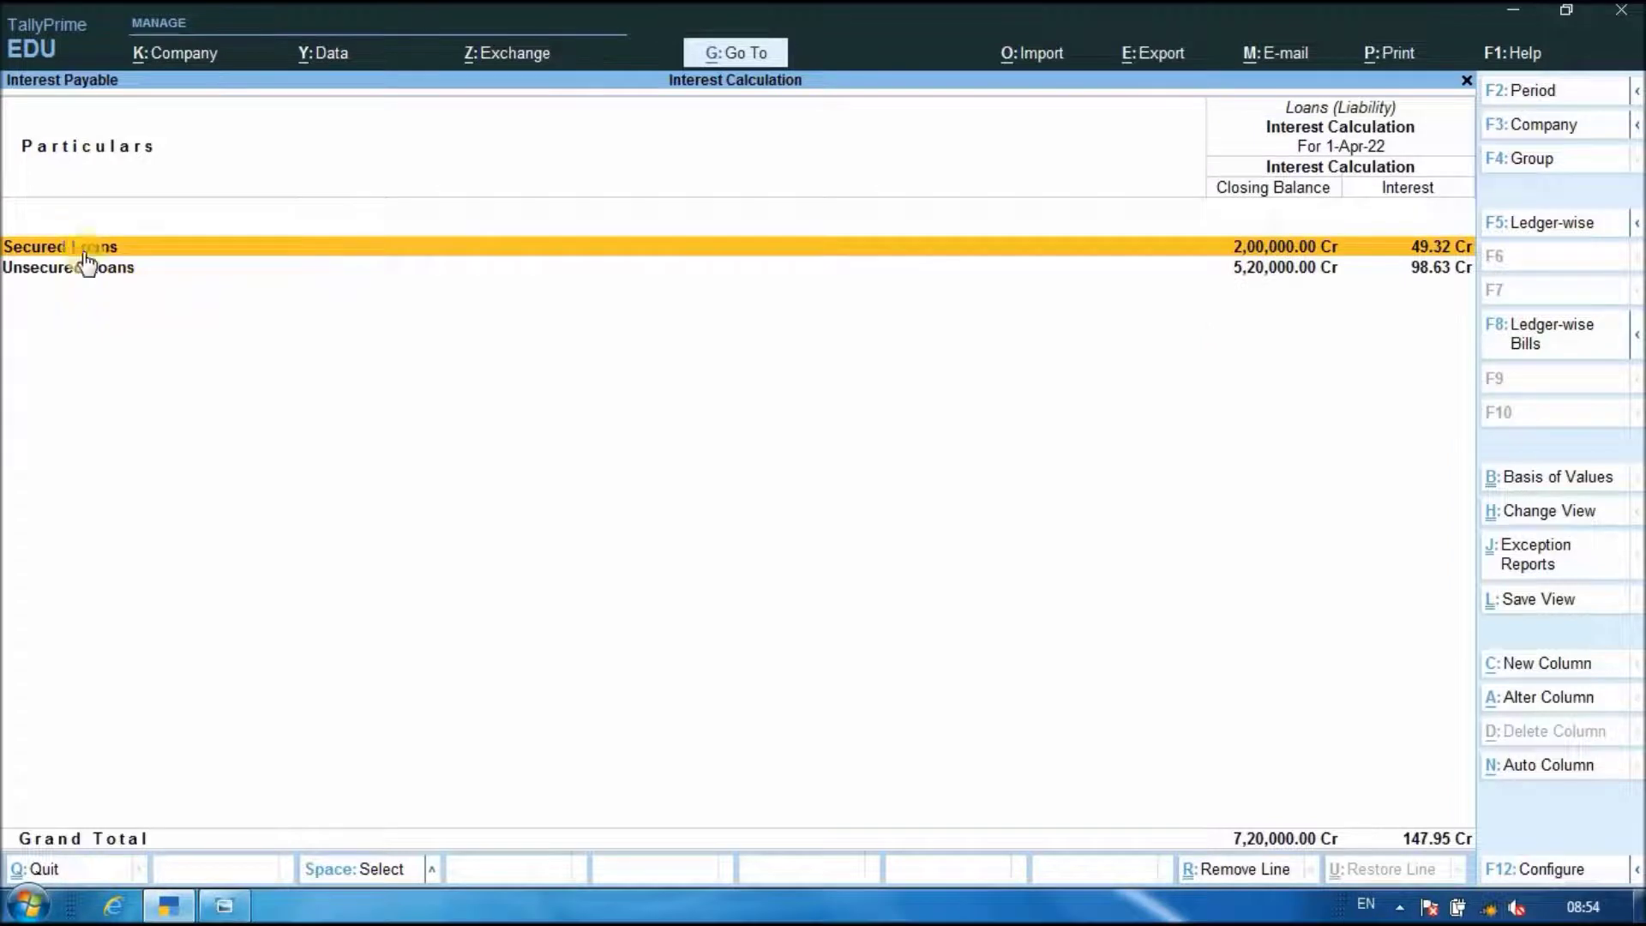
{"action": "key", "text": "Return"}
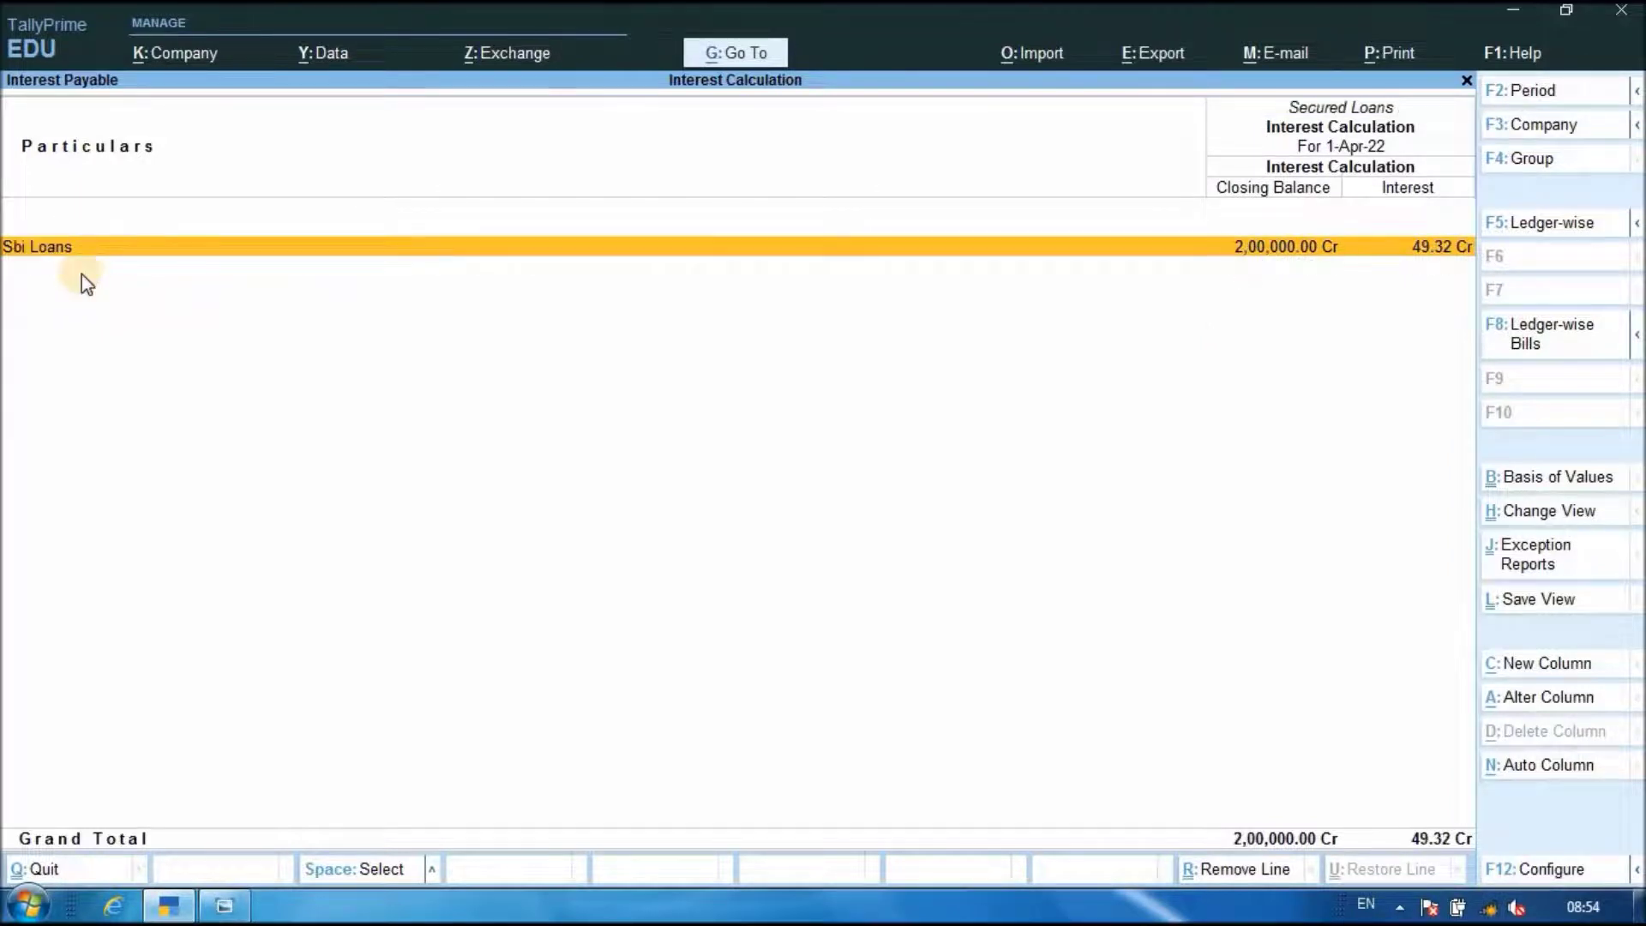
{"action": "key", "text": "Return"}
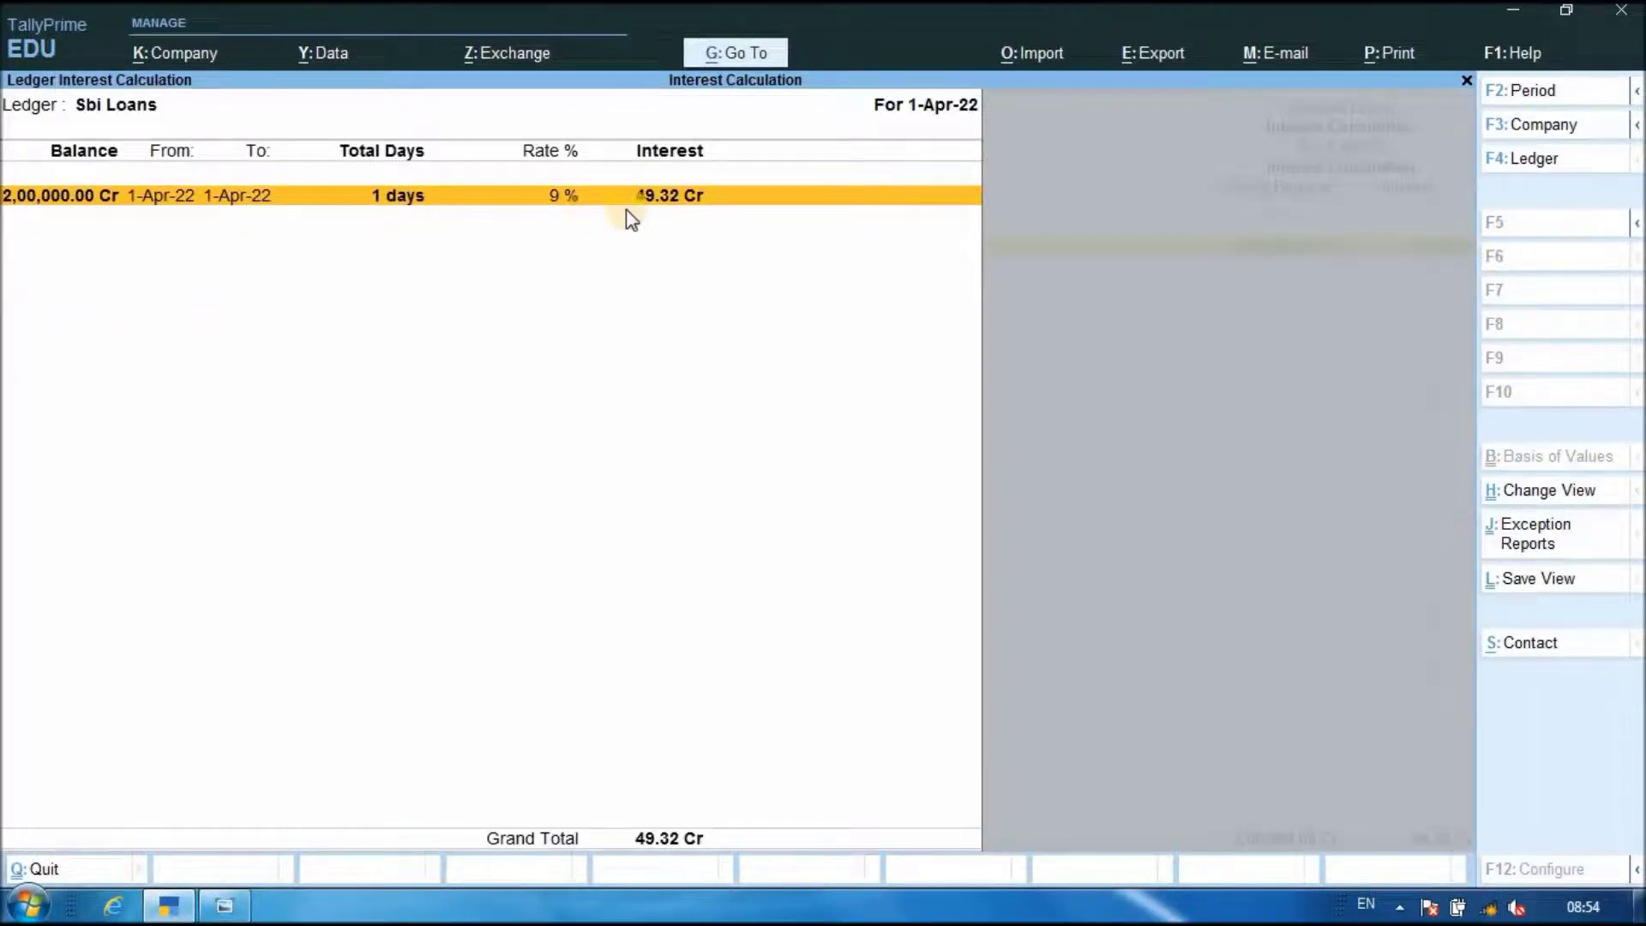
{"action": "left_click", "coordinate": [1466, 86]}
{"action": "left_click", "coordinate": [1466, 85]}
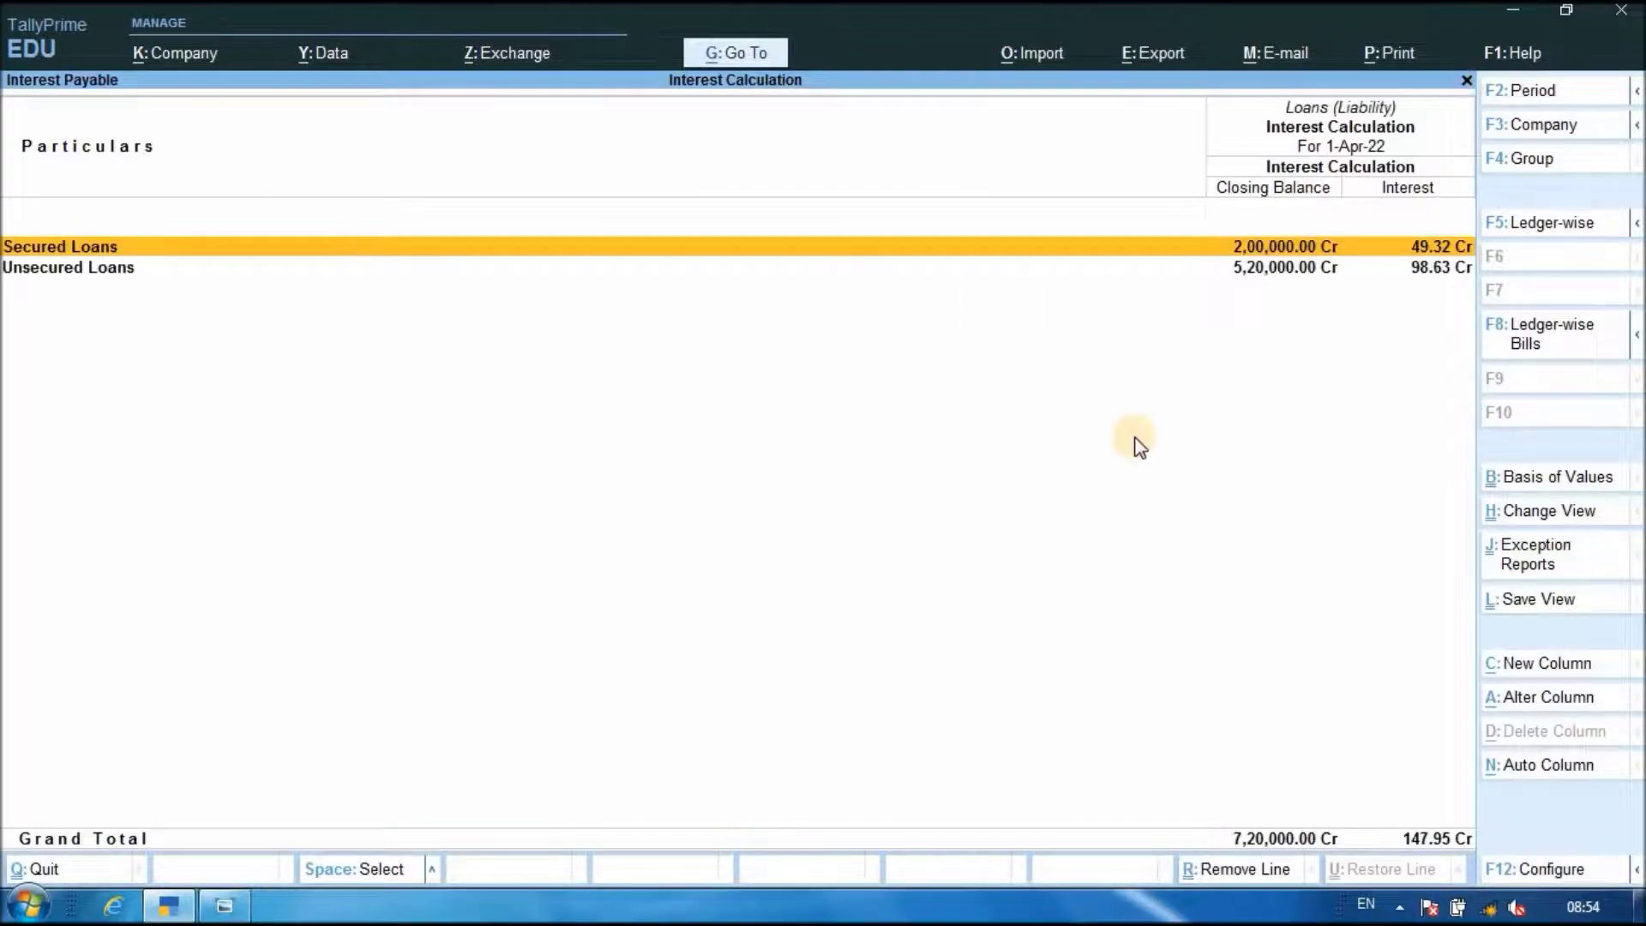
- Examine the interest payable on the individual lender's unsecured loan, including the ledger's vouchers
{"action": "key", "text": "Down"}
{"action": "key", "text": "Return"}
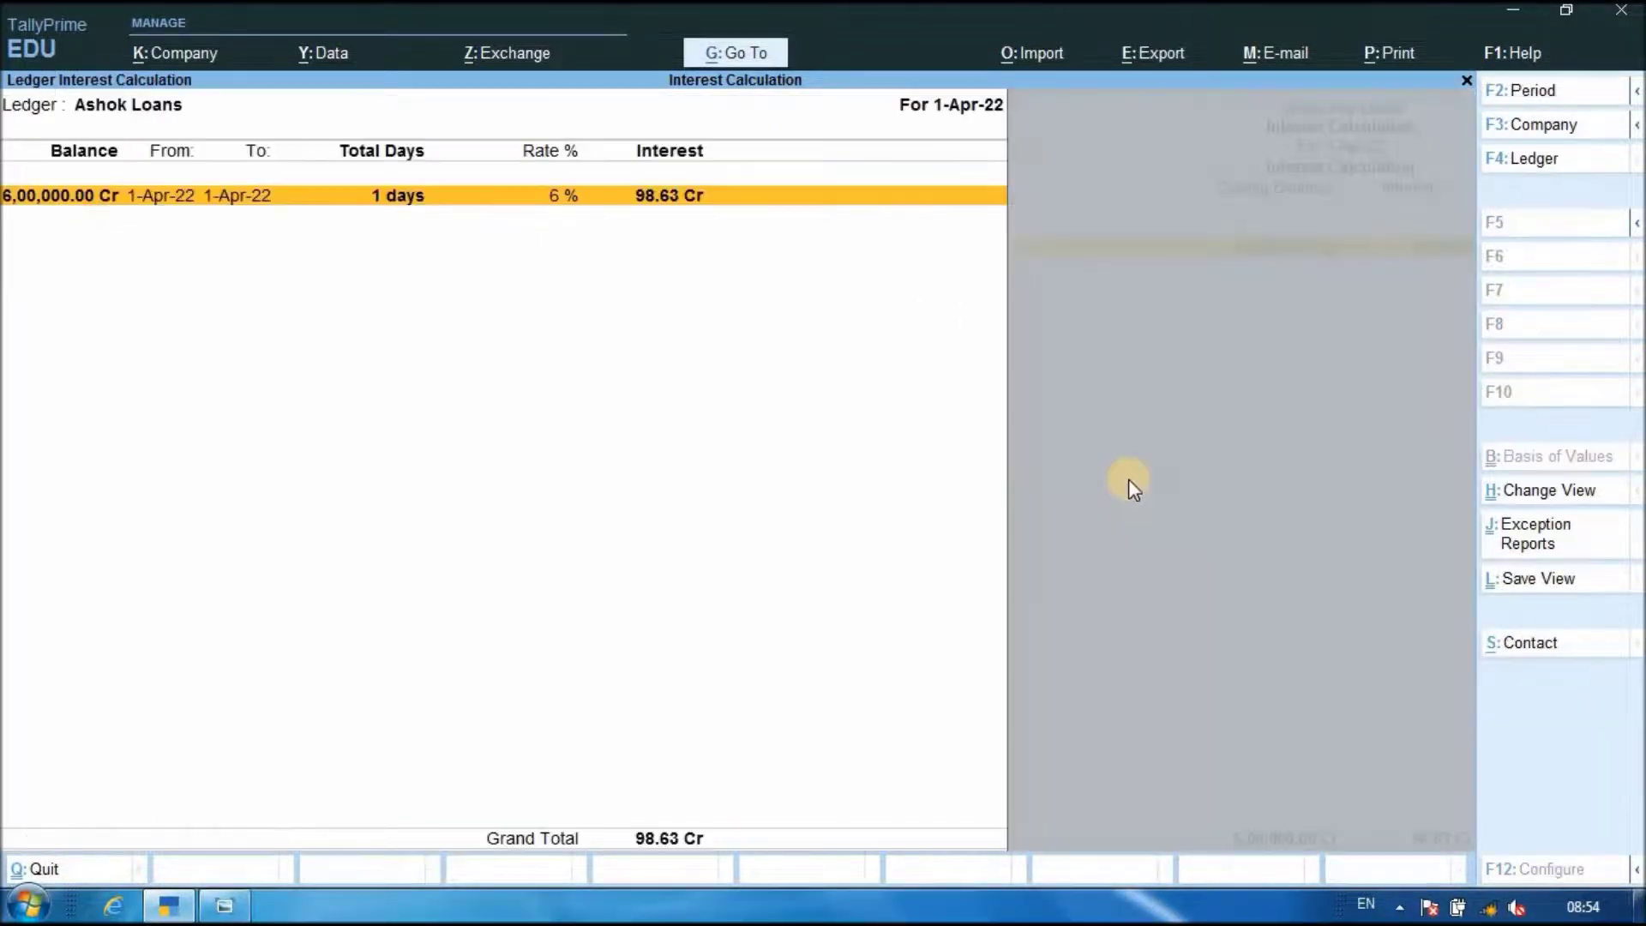
{"action": "key", "text": "Return"}
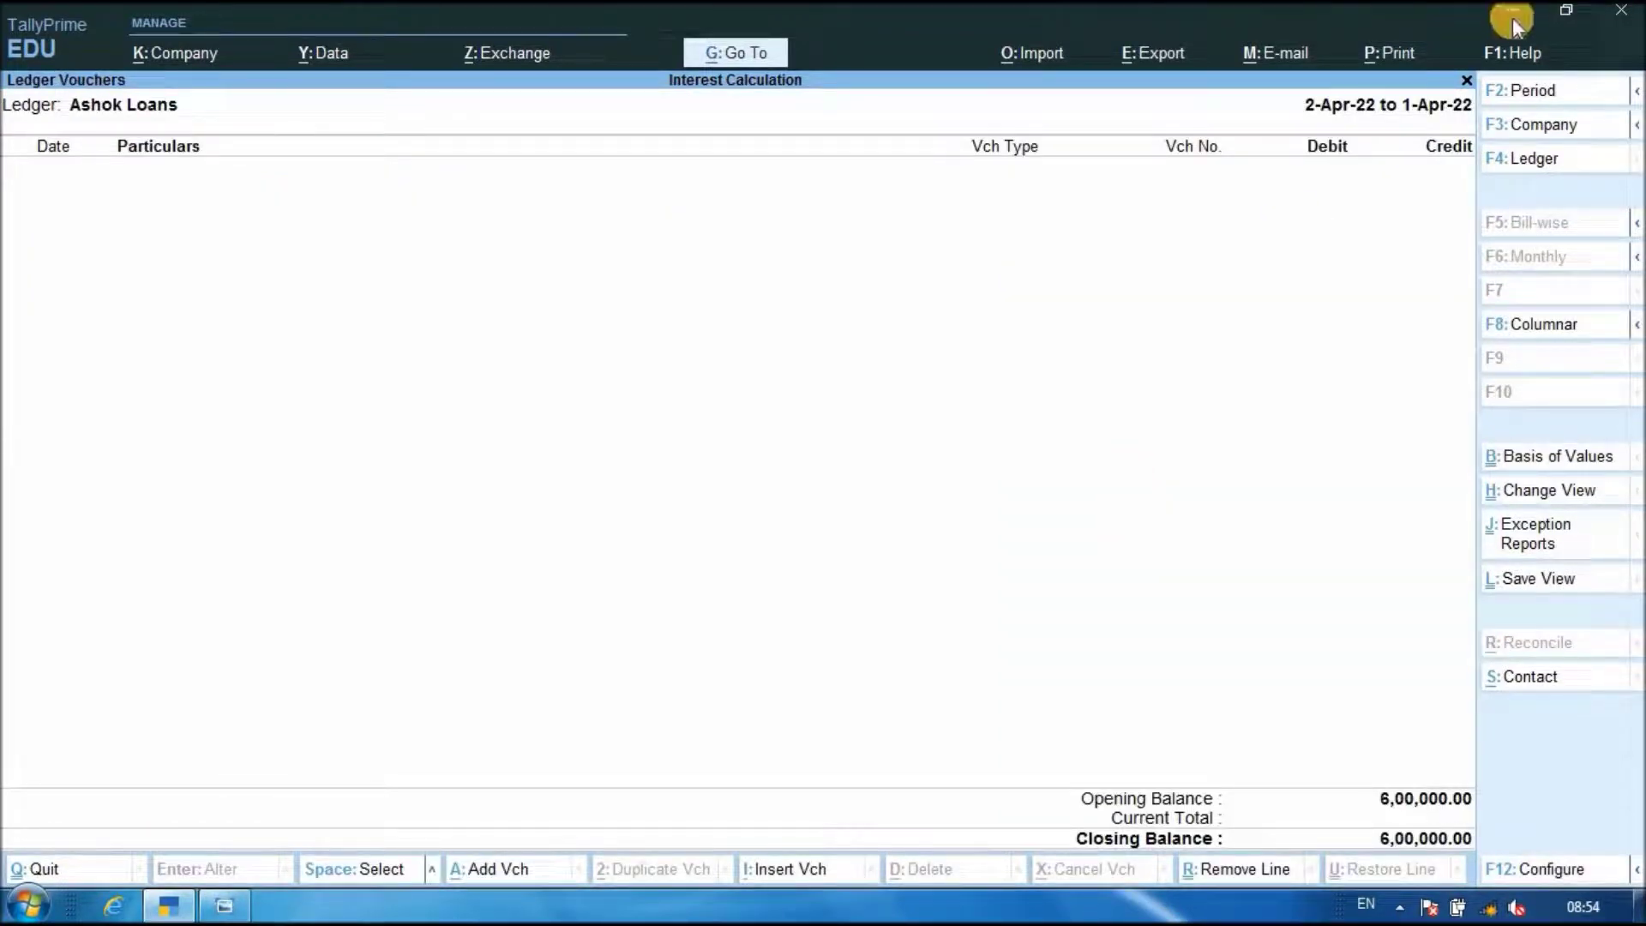
{"action": "left_click", "coordinate": [1468, 82]}
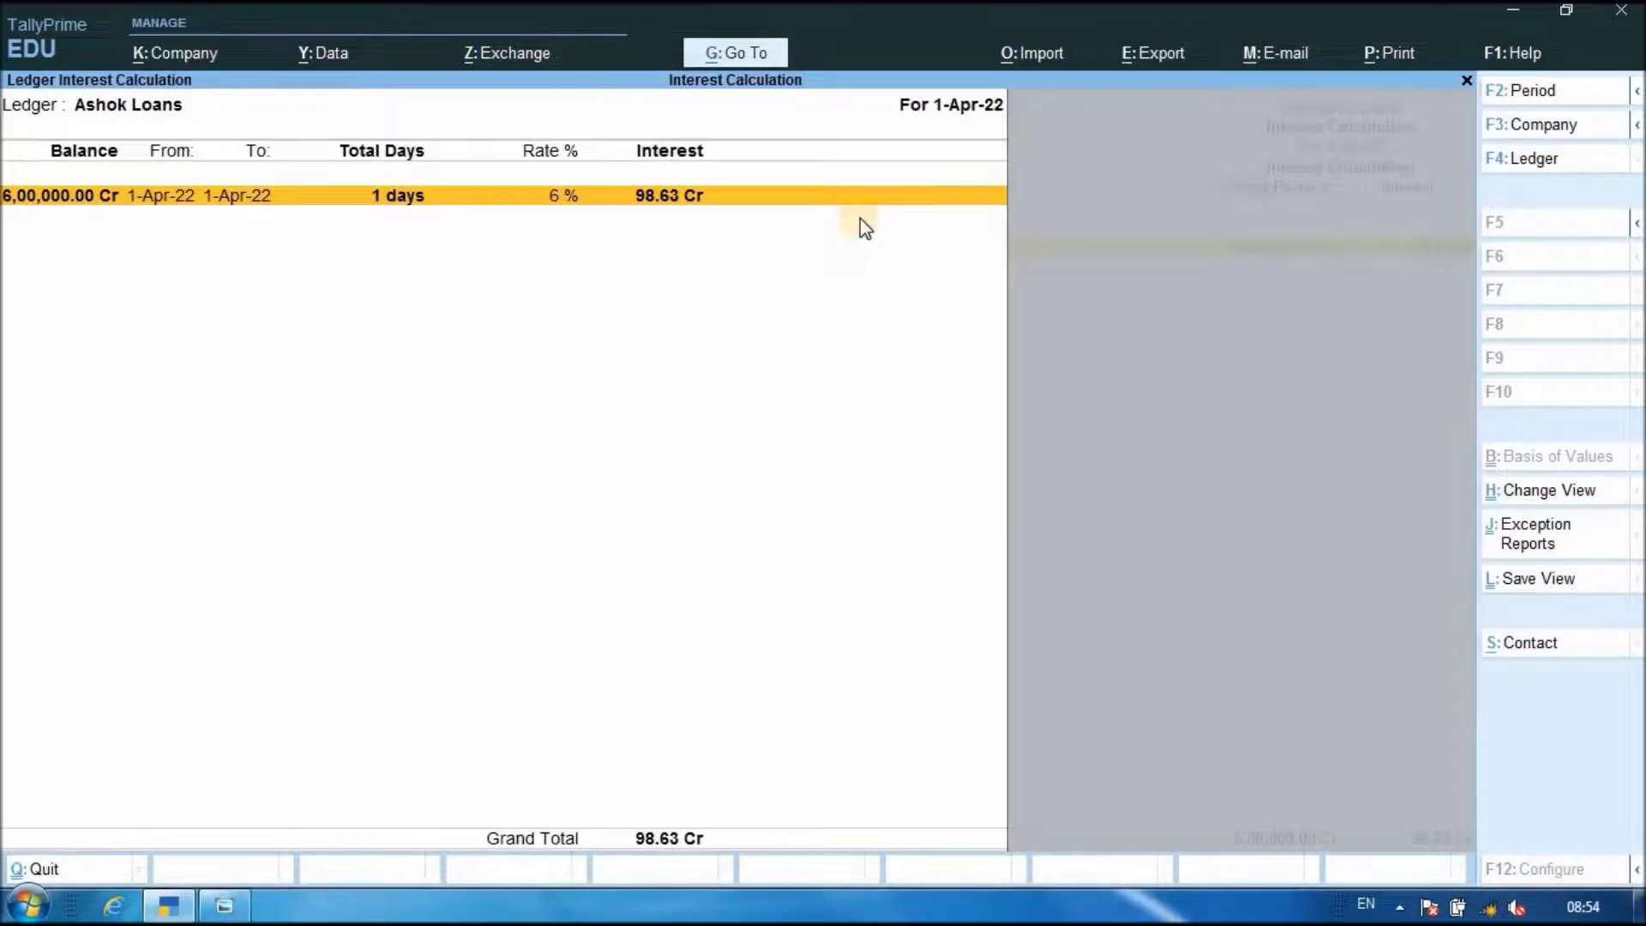
- Set the unsecured lender's interest calculation period from 1-4-2022 to 31-3-23, and close the Interest Payable report after reviewing the interest
{"action": "left_click", "coordinate": [1541, 94]}
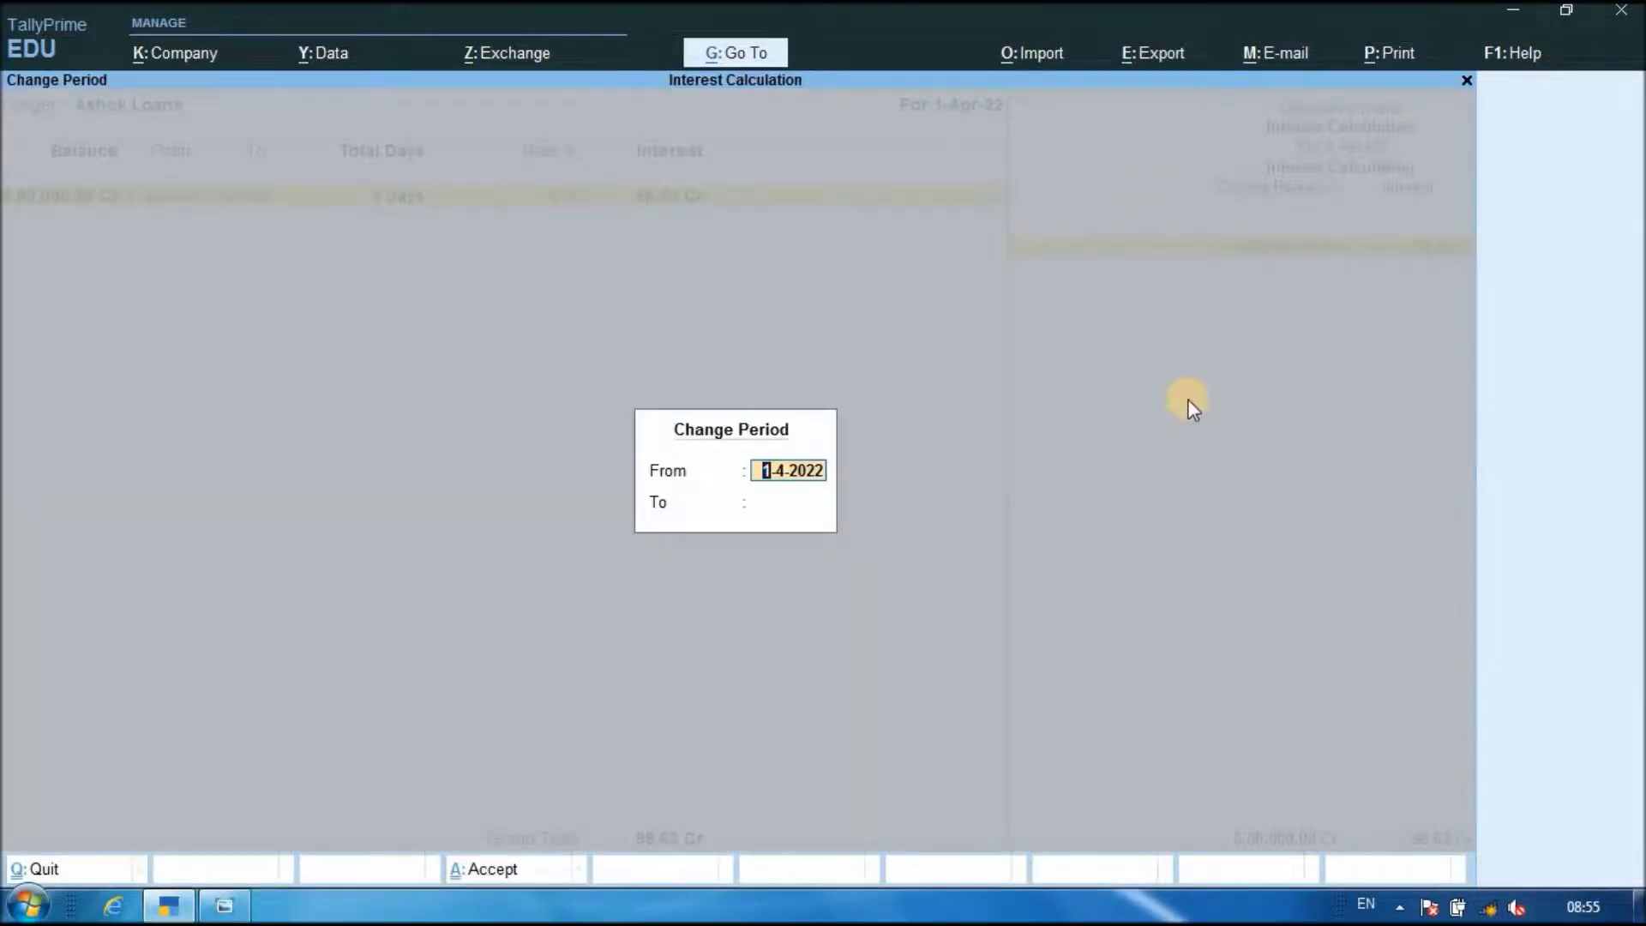
{"action": "key", "text": "Return"}
{"action": "type", "text": "31"}
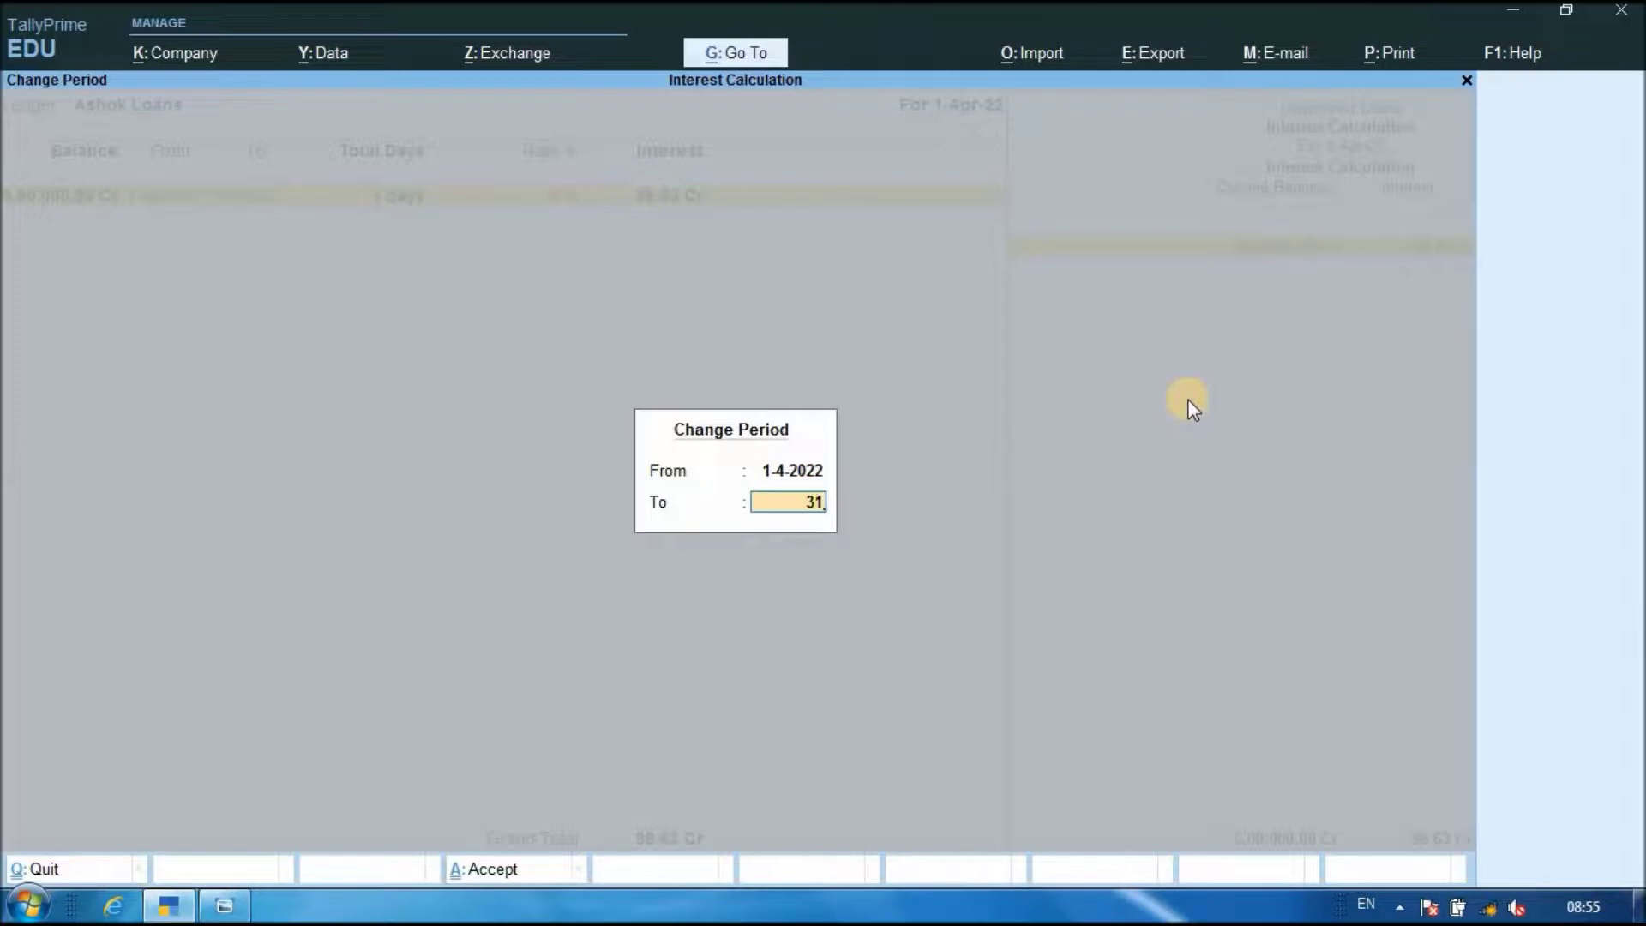
{"action": "type", "text": "."}
{"action": "type", "text": "3."}
{"action": "type", "text": "23"}
{"action": "key", "text": "Return"}
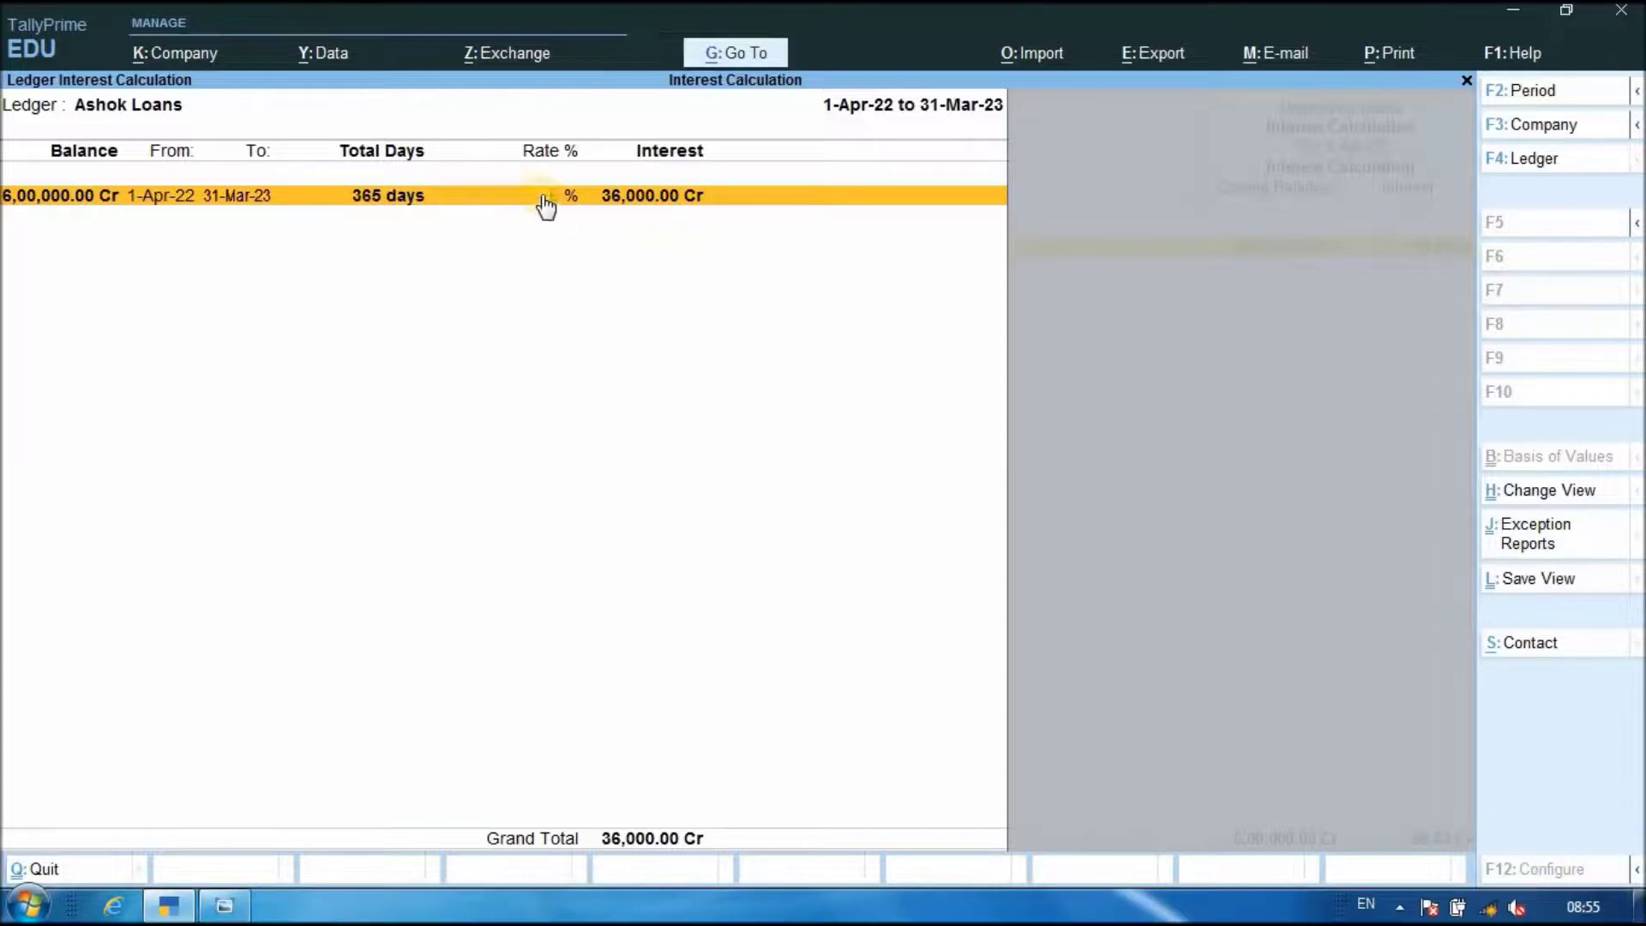
{"action": "left_click", "coordinate": [1468, 83]}
{"action": "left_click", "coordinate": [1468, 84]}
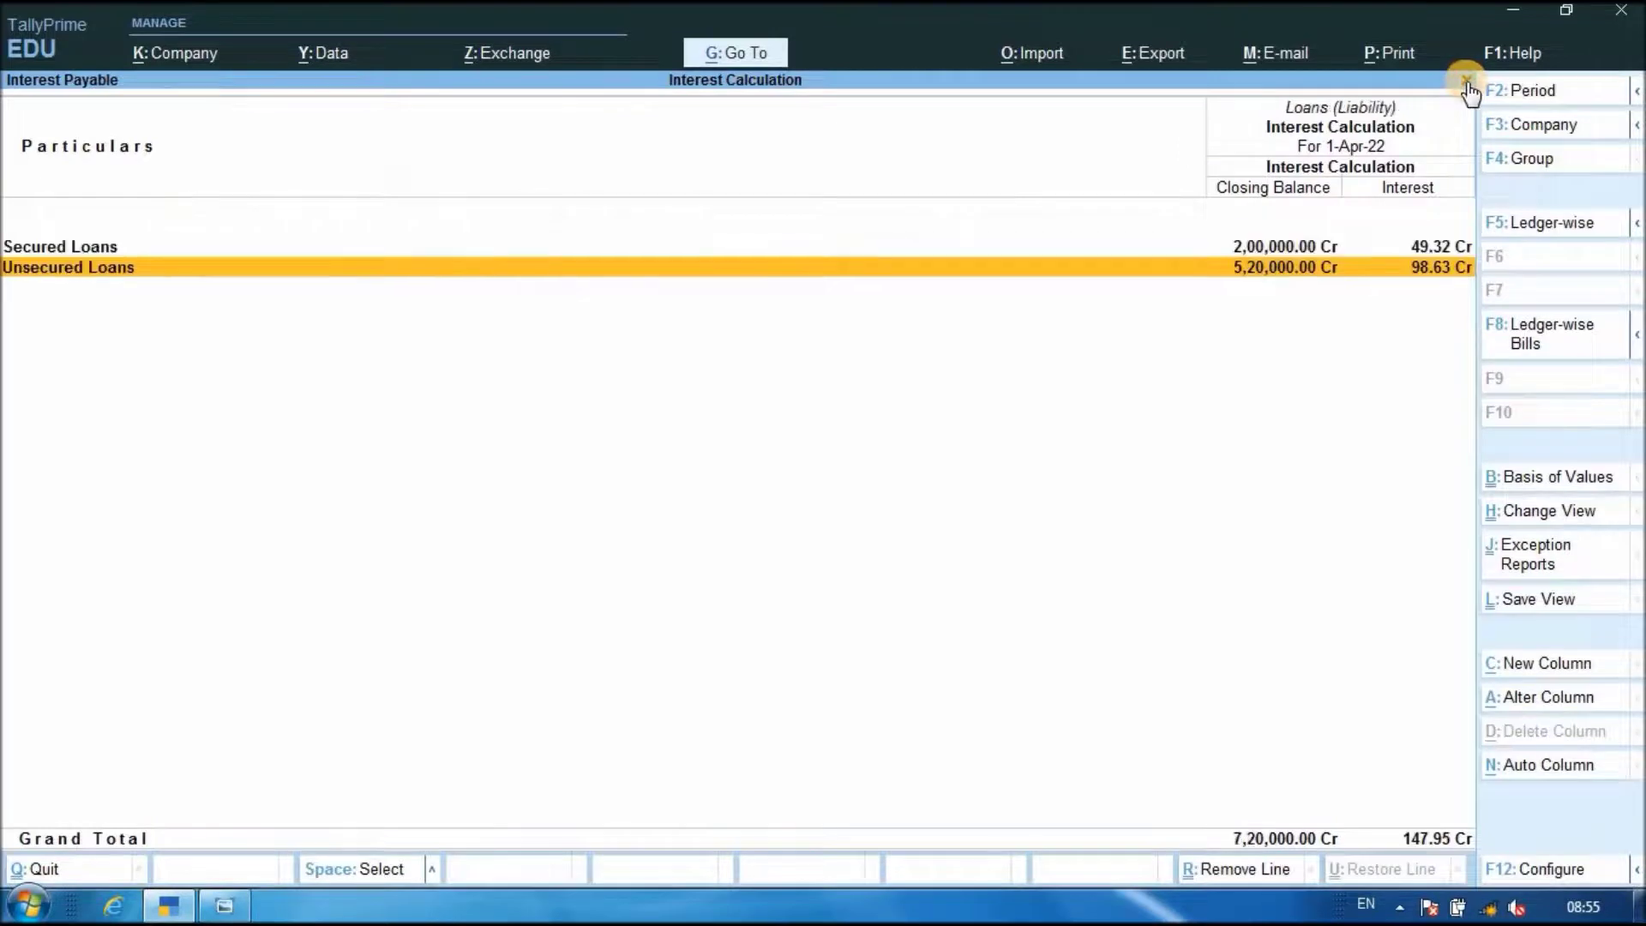
{"action": "left_click", "coordinate": [1465, 83]}
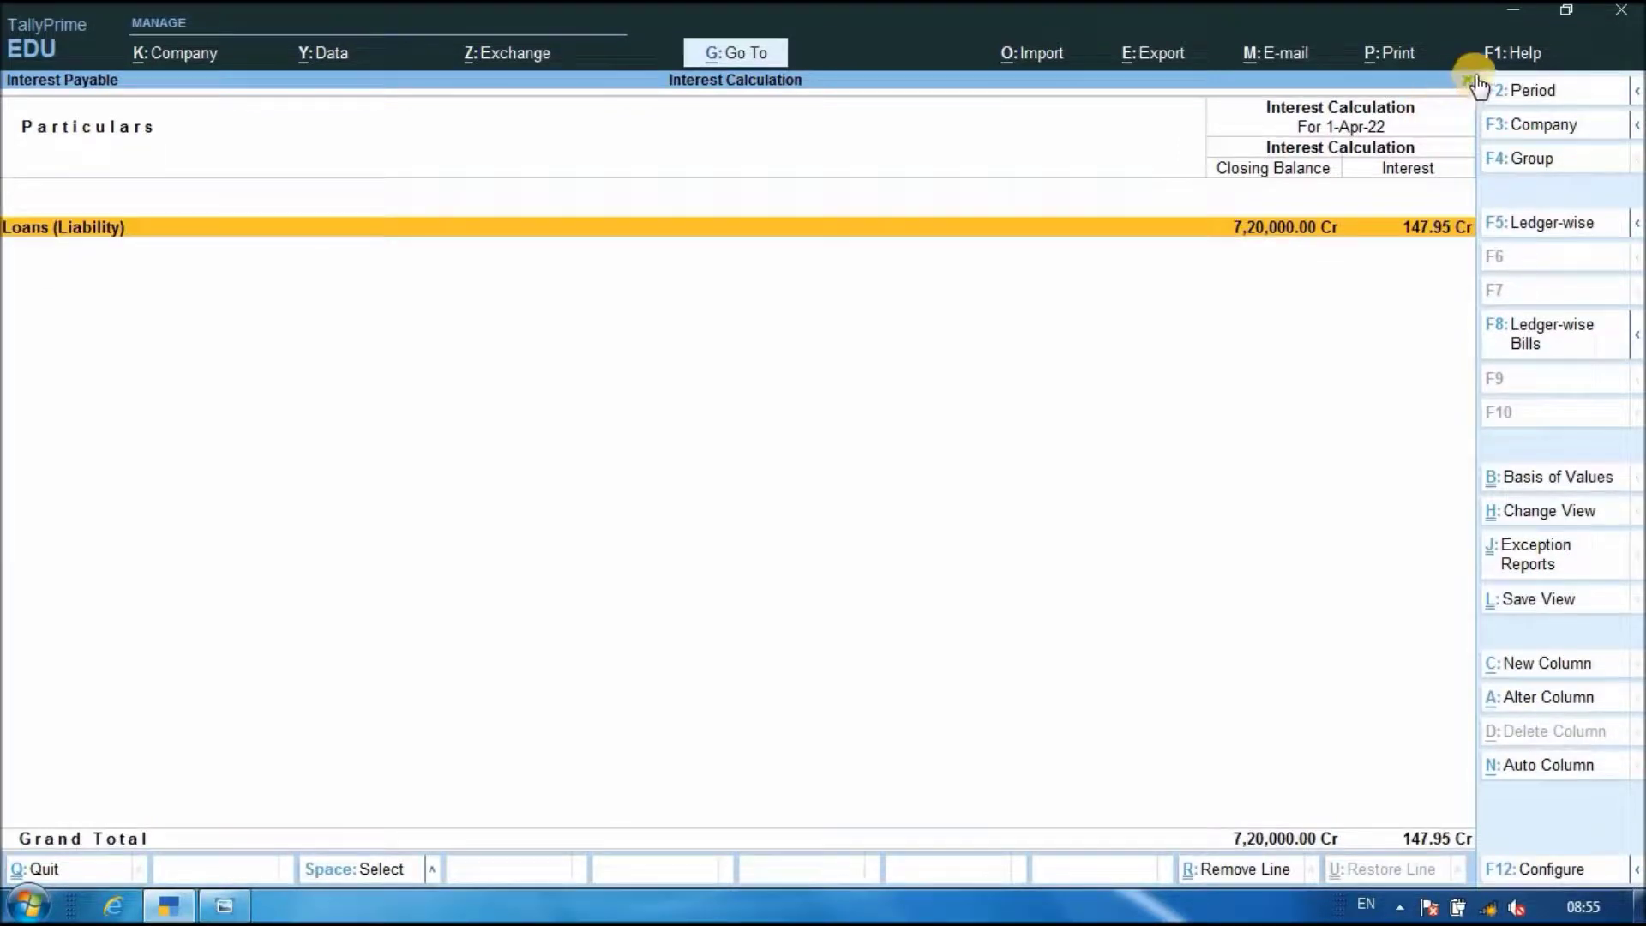
{"action": "left_click", "coordinate": [1465, 82]}
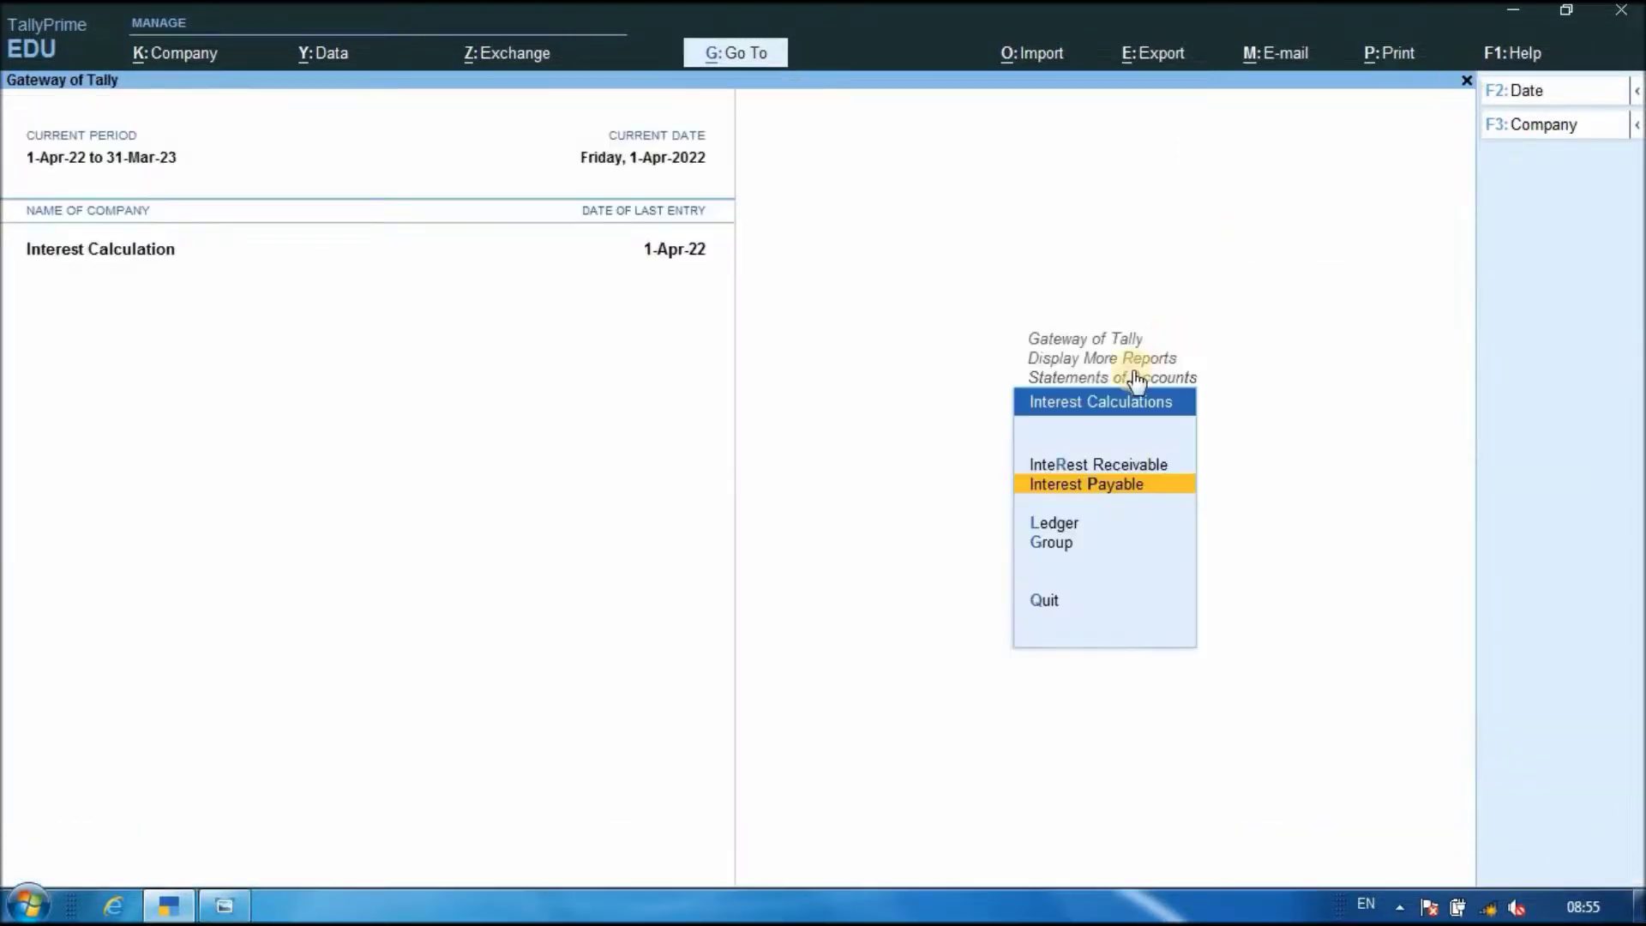
- Open the Interest Receivable report down to the individual borrower's ledger interest calculation under Unsecured Loans
{"action": "left_click", "coordinate": [1095, 463]}
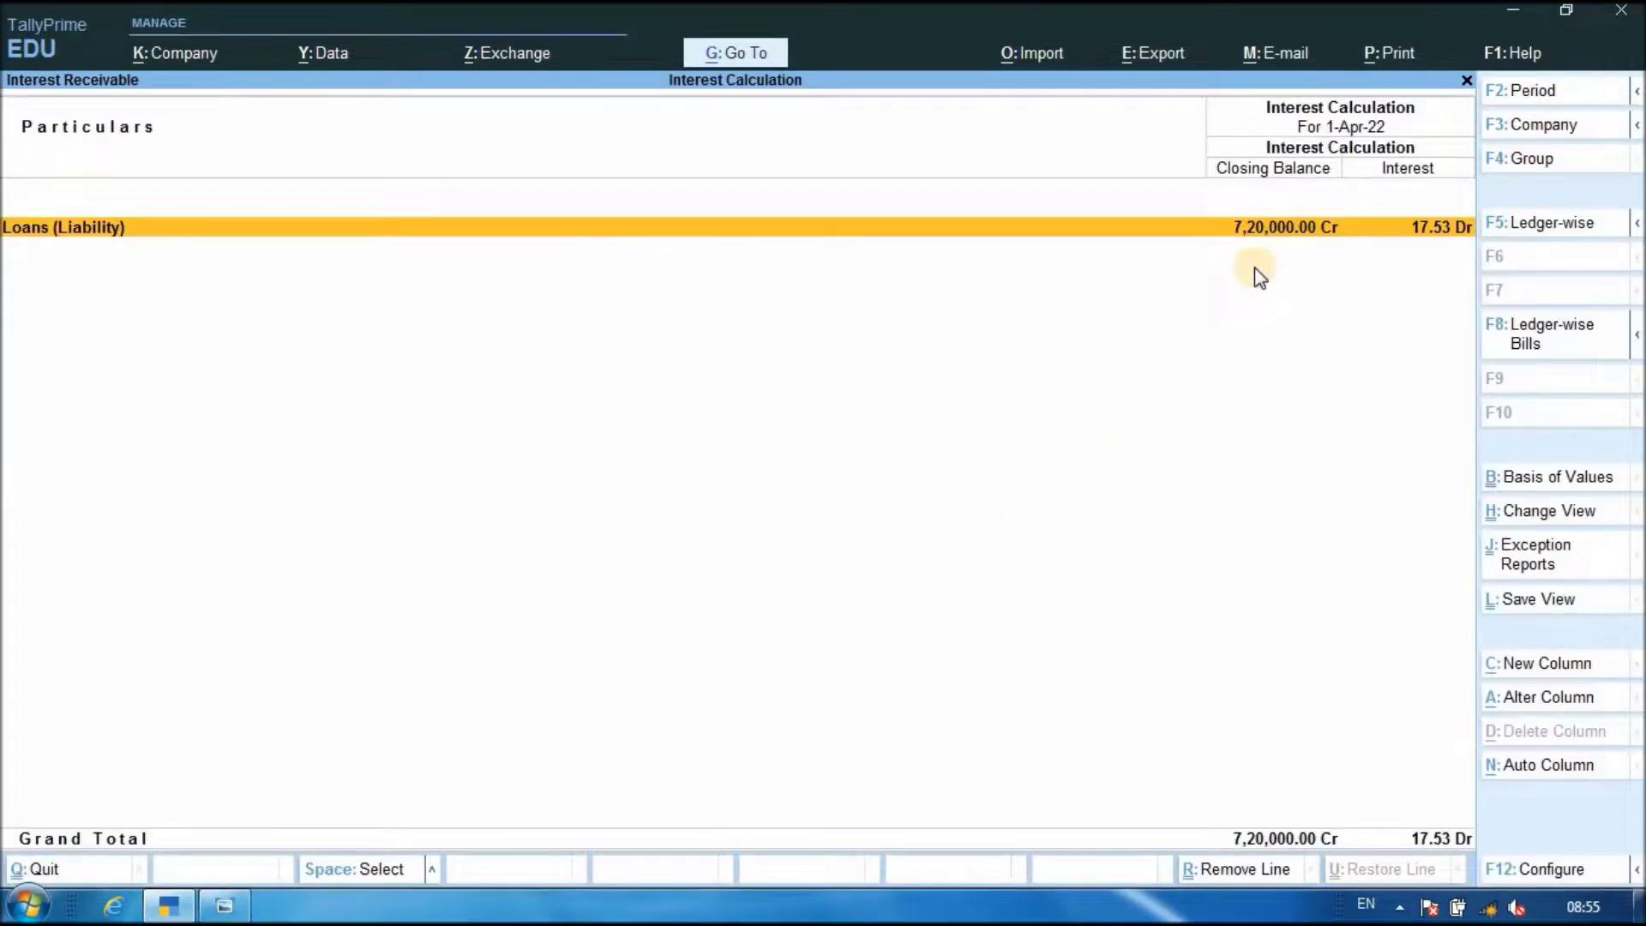
{"action": "left_click", "coordinate": [1301, 247]}
{"action": "left_click", "coordinate": [1300, 246]}
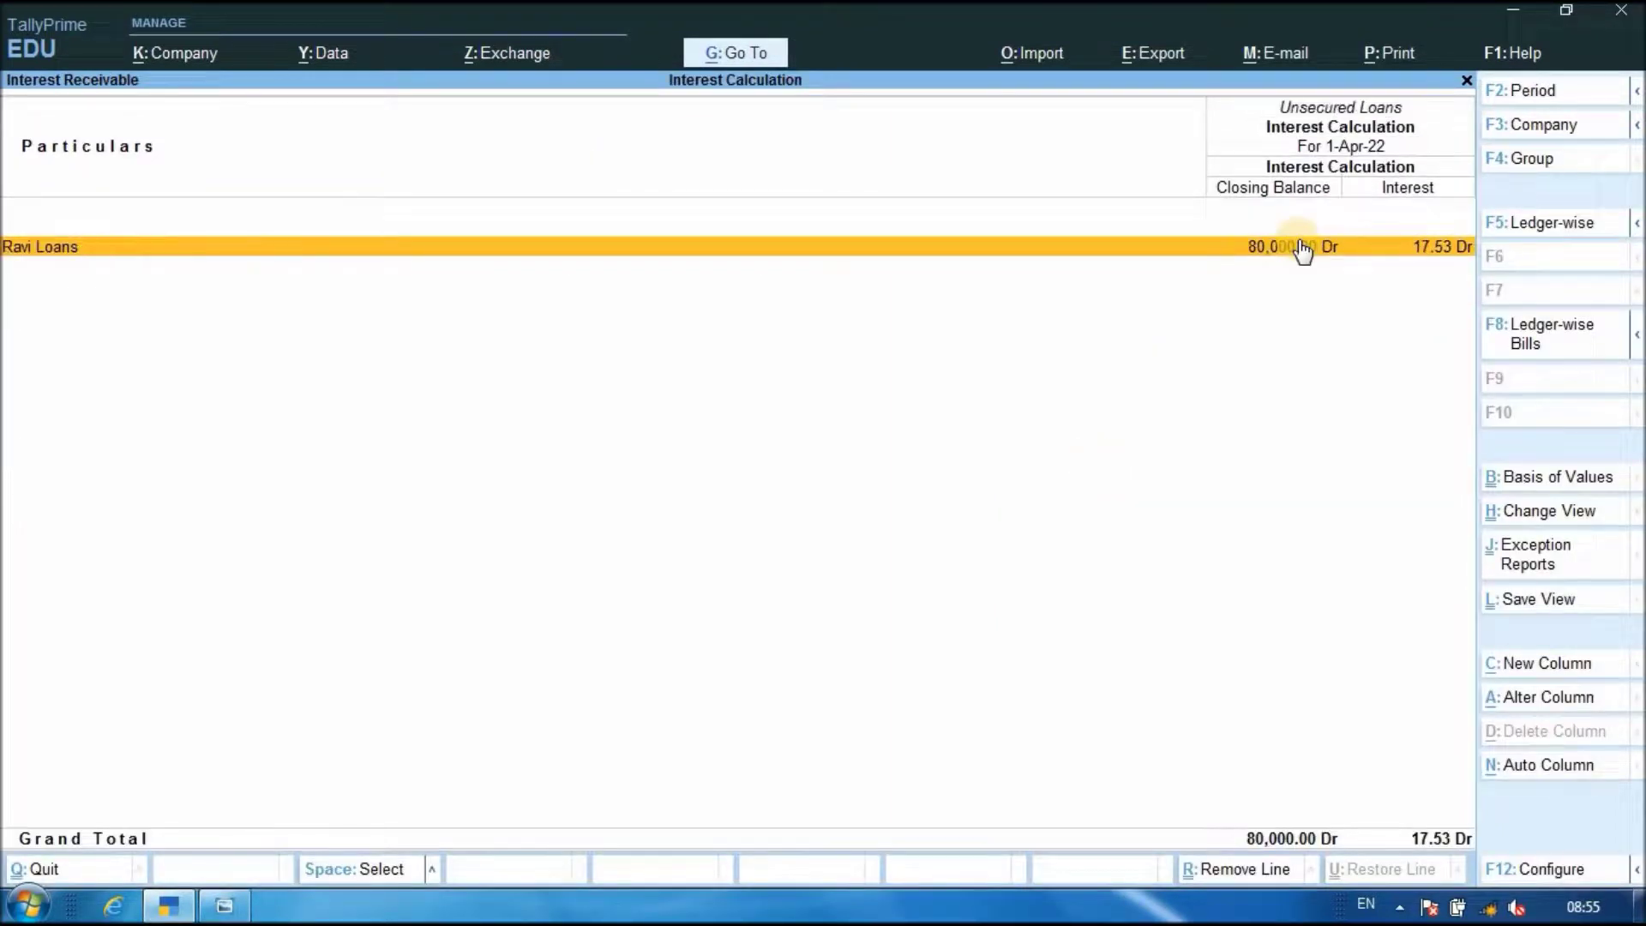
{"action": "left_click", "coordinate": [1297, 241]}
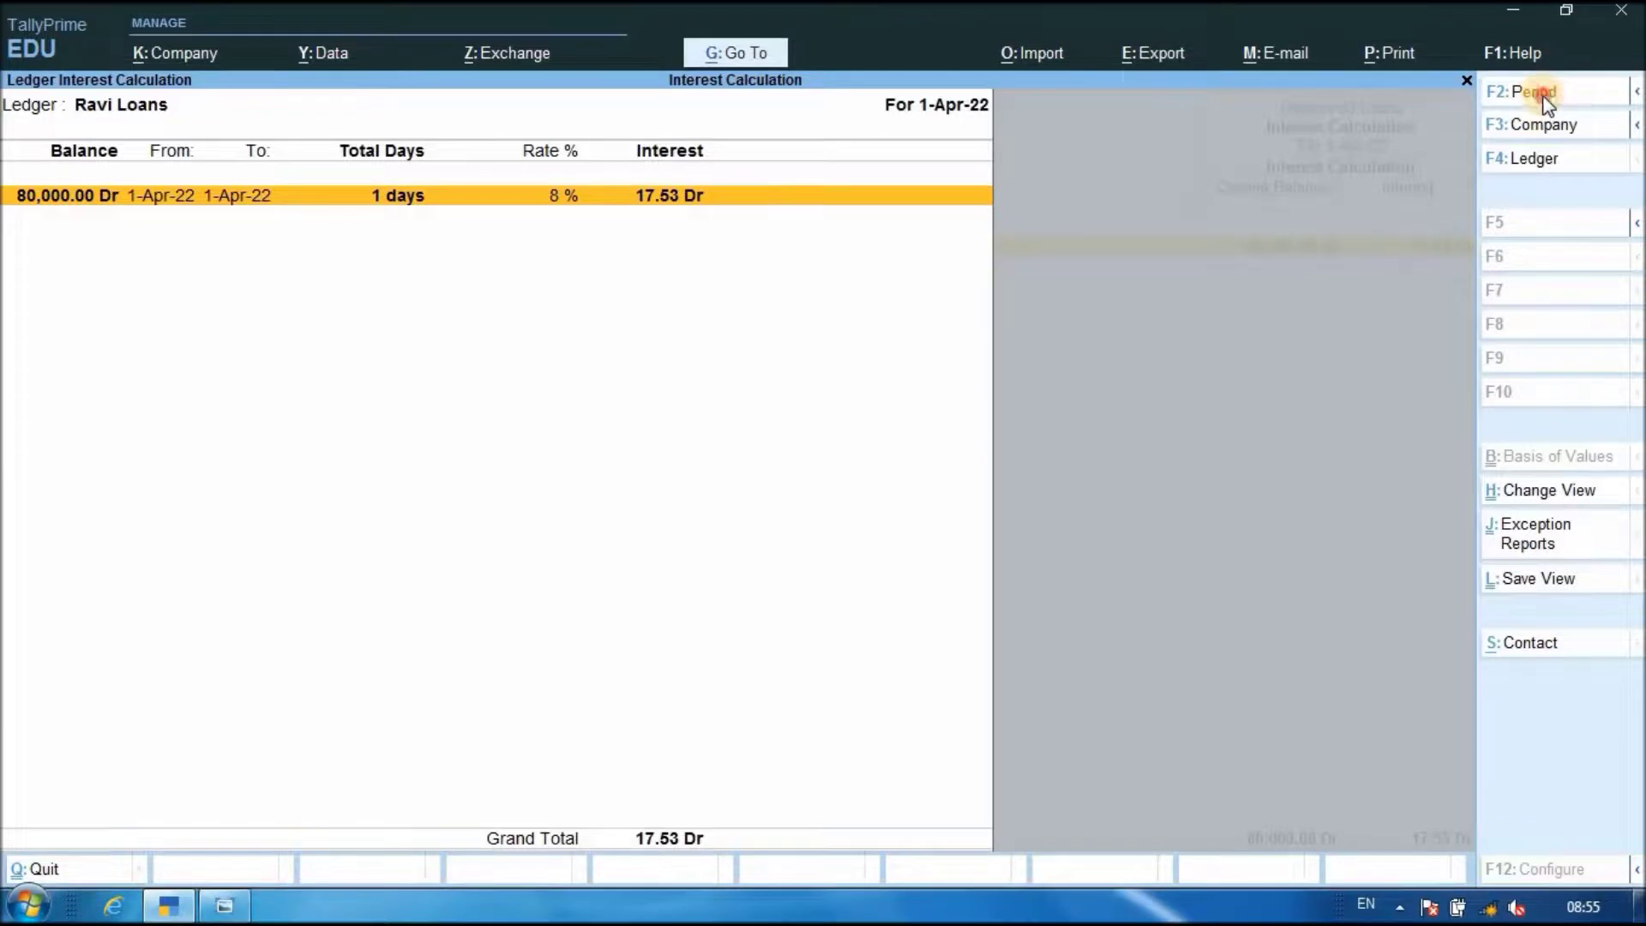
- Set the borrower's interest calculation period from 1-4-2022 to 1-5-22, review the interest, and return to the Gateway of Tally
{"action": "left_click", "coordinate": [1542, 92]}
{"action": "key", "text": "Return"}
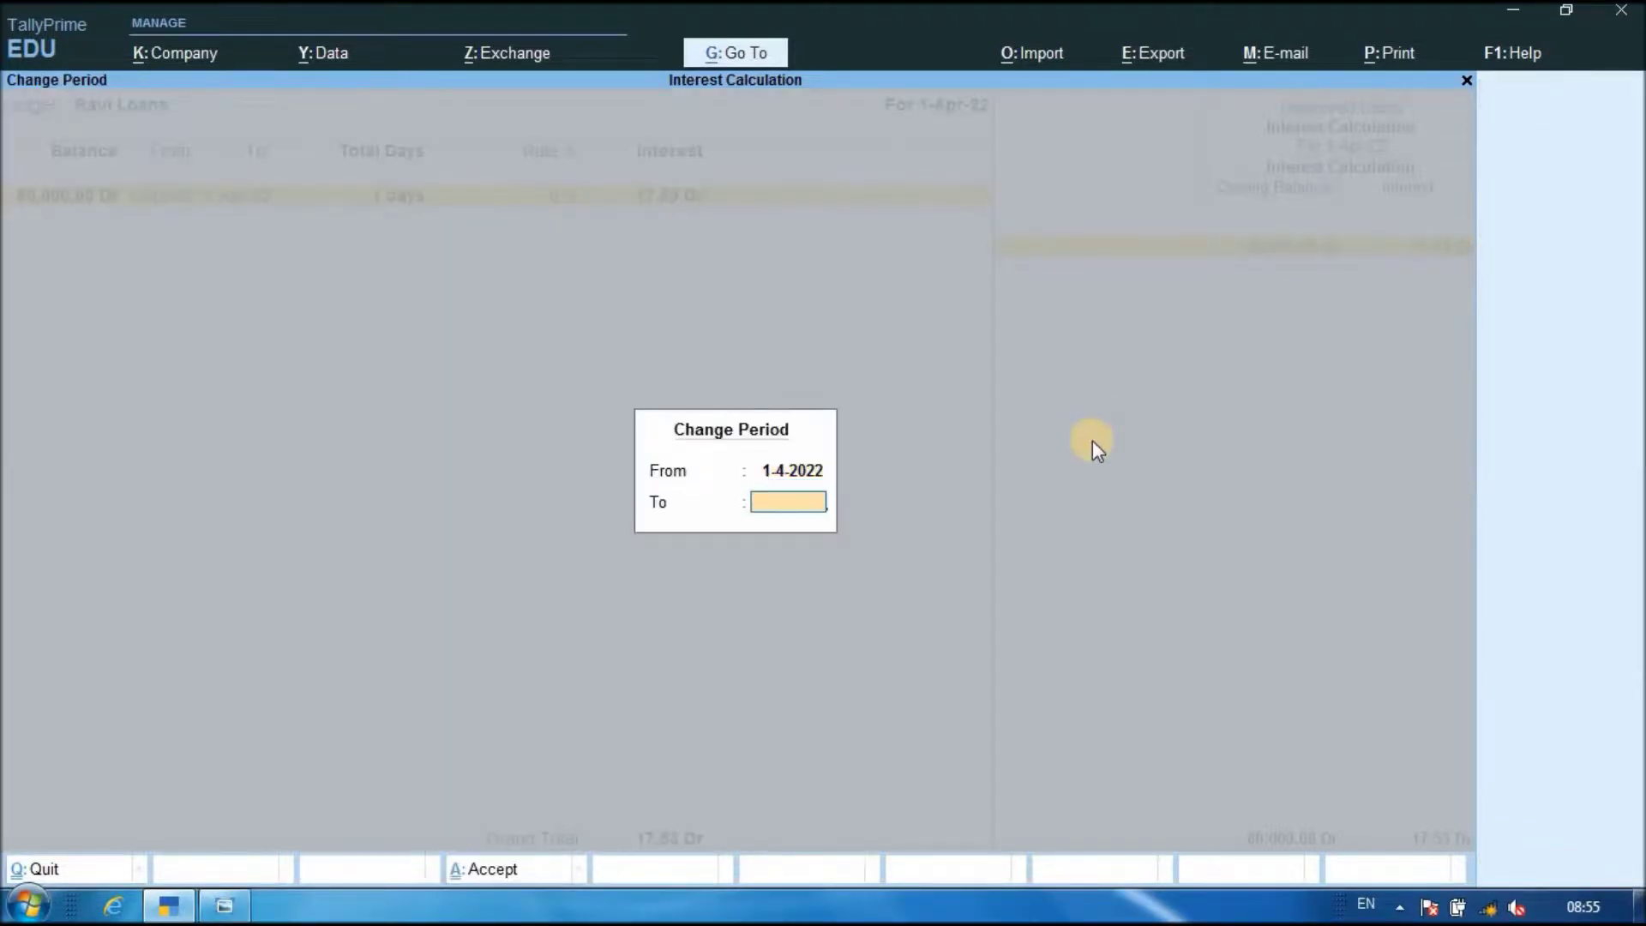
{"action": "type", "text": "1-5-22"}
{"action": "key", "text": "Return"}
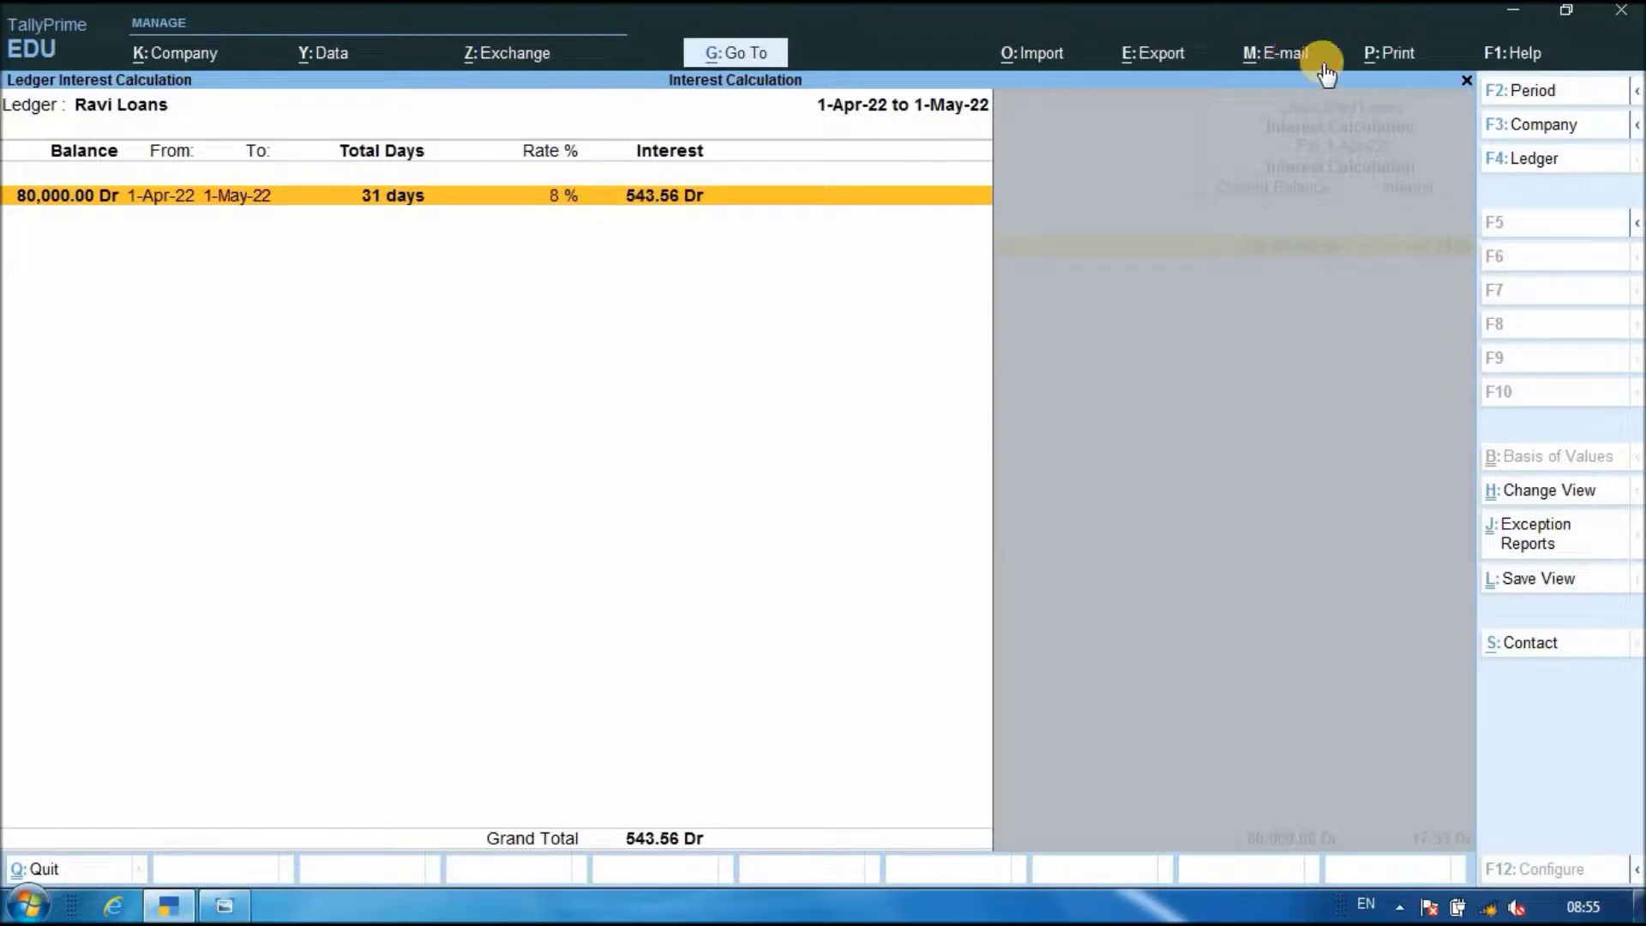
{"action": "left_click", "coordinate": [1466, 80]}
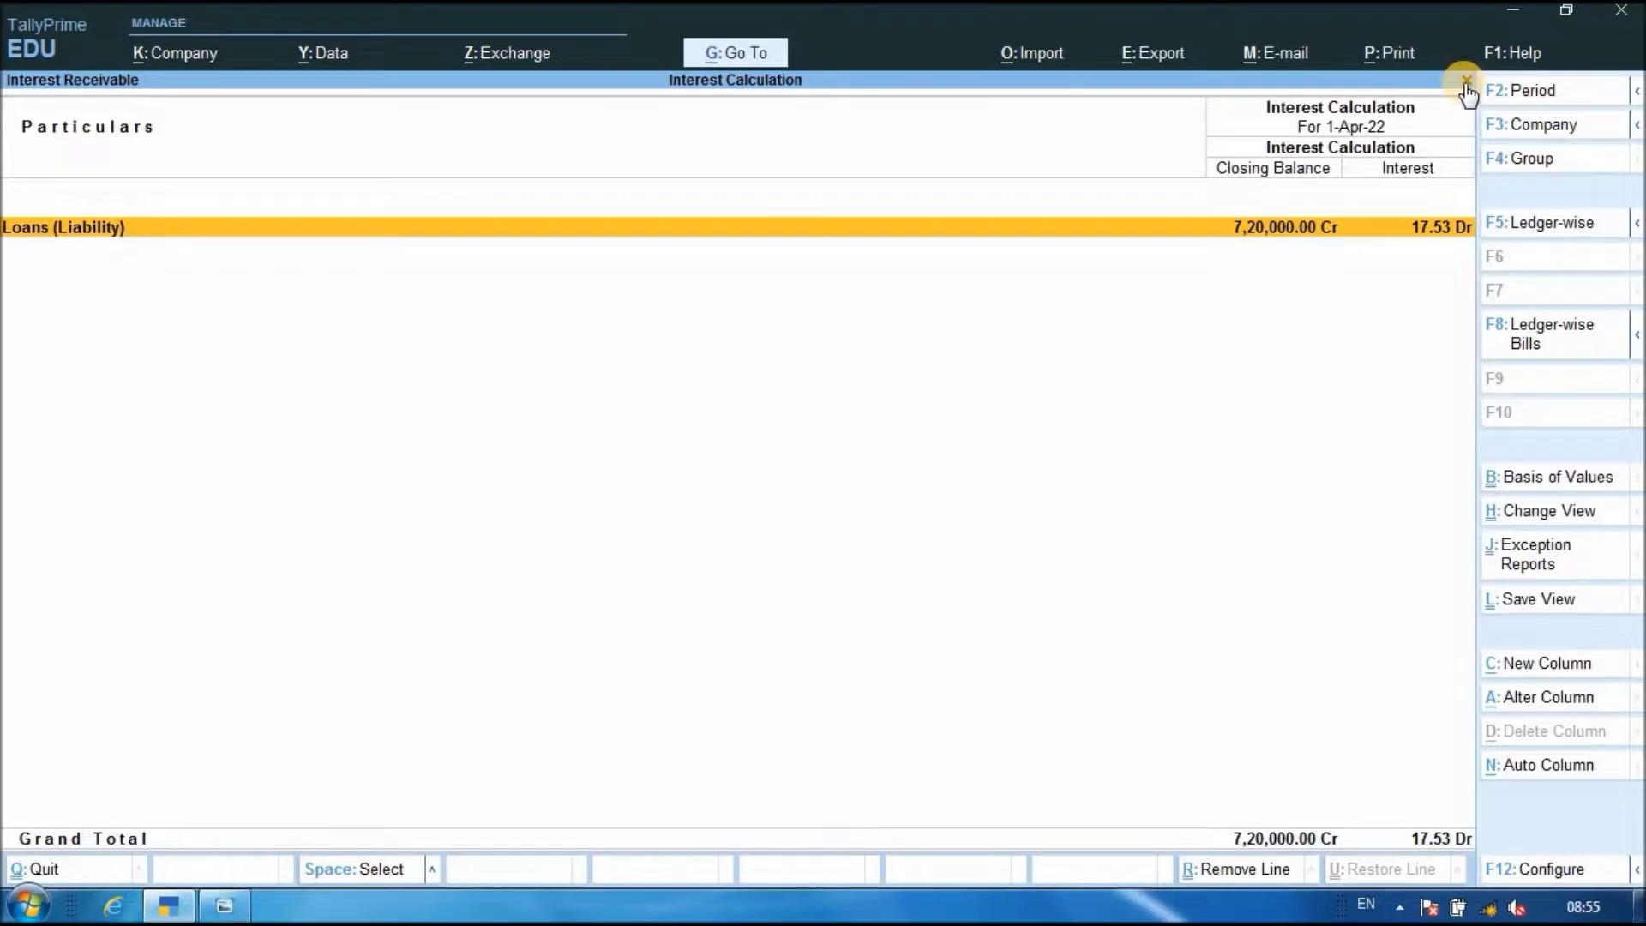
{"action": "left_click", "coordinate": [1466, 82]}
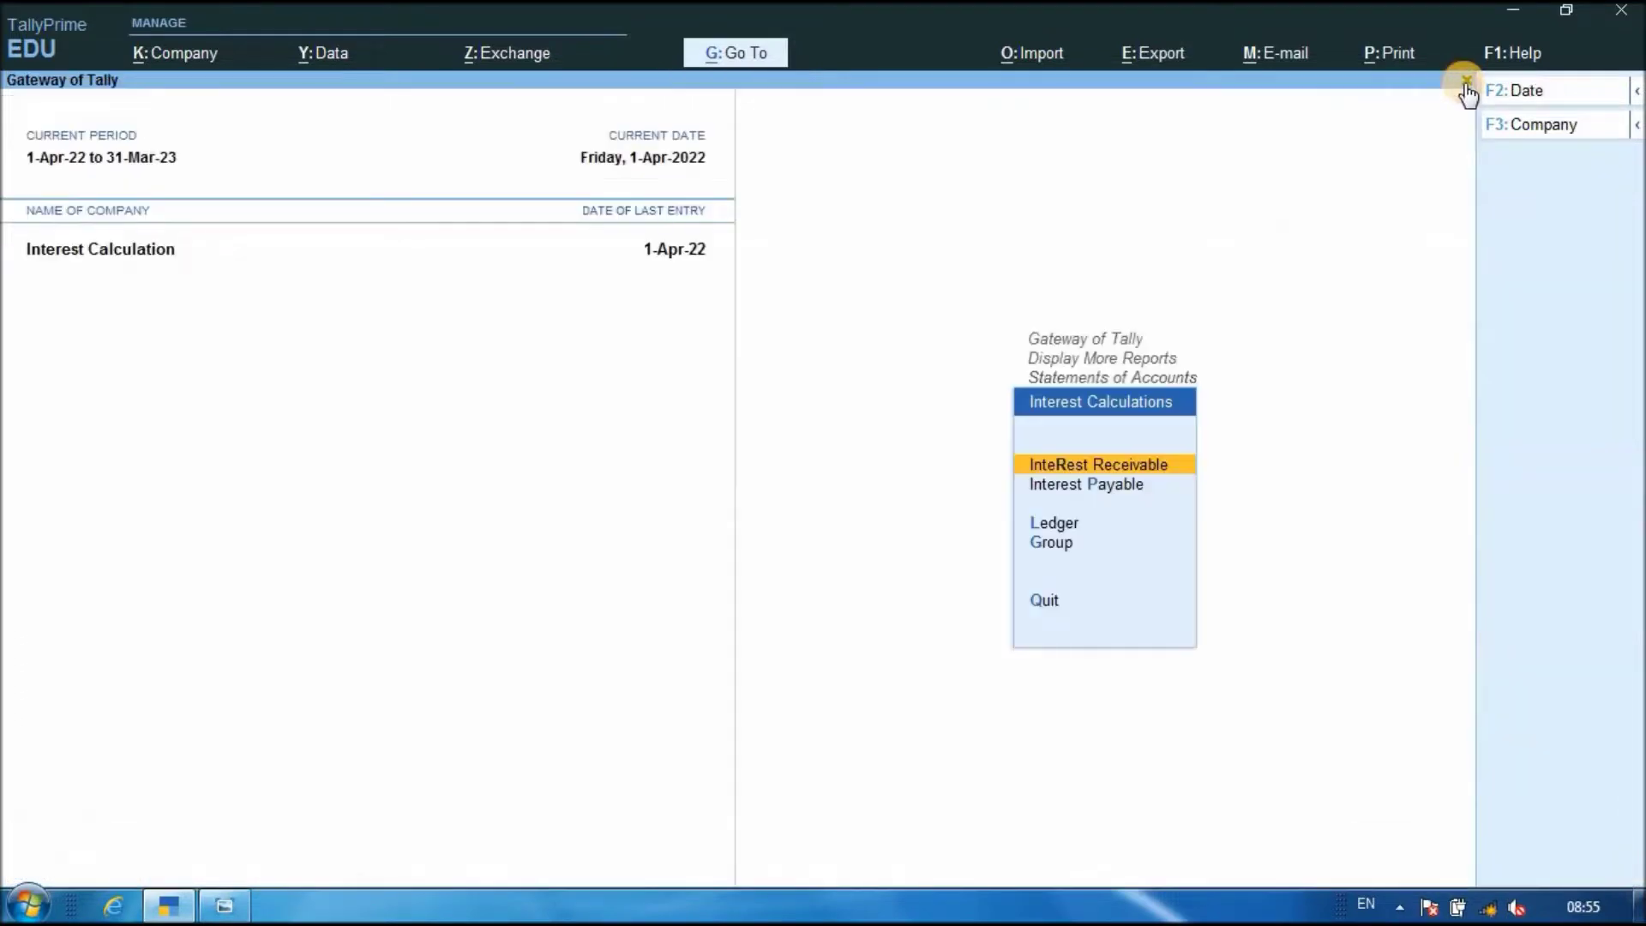
{"action": "left_click", "coordinate": [1466, 81]}
{"action": "left_click", "coordinate": [1466, 82]}
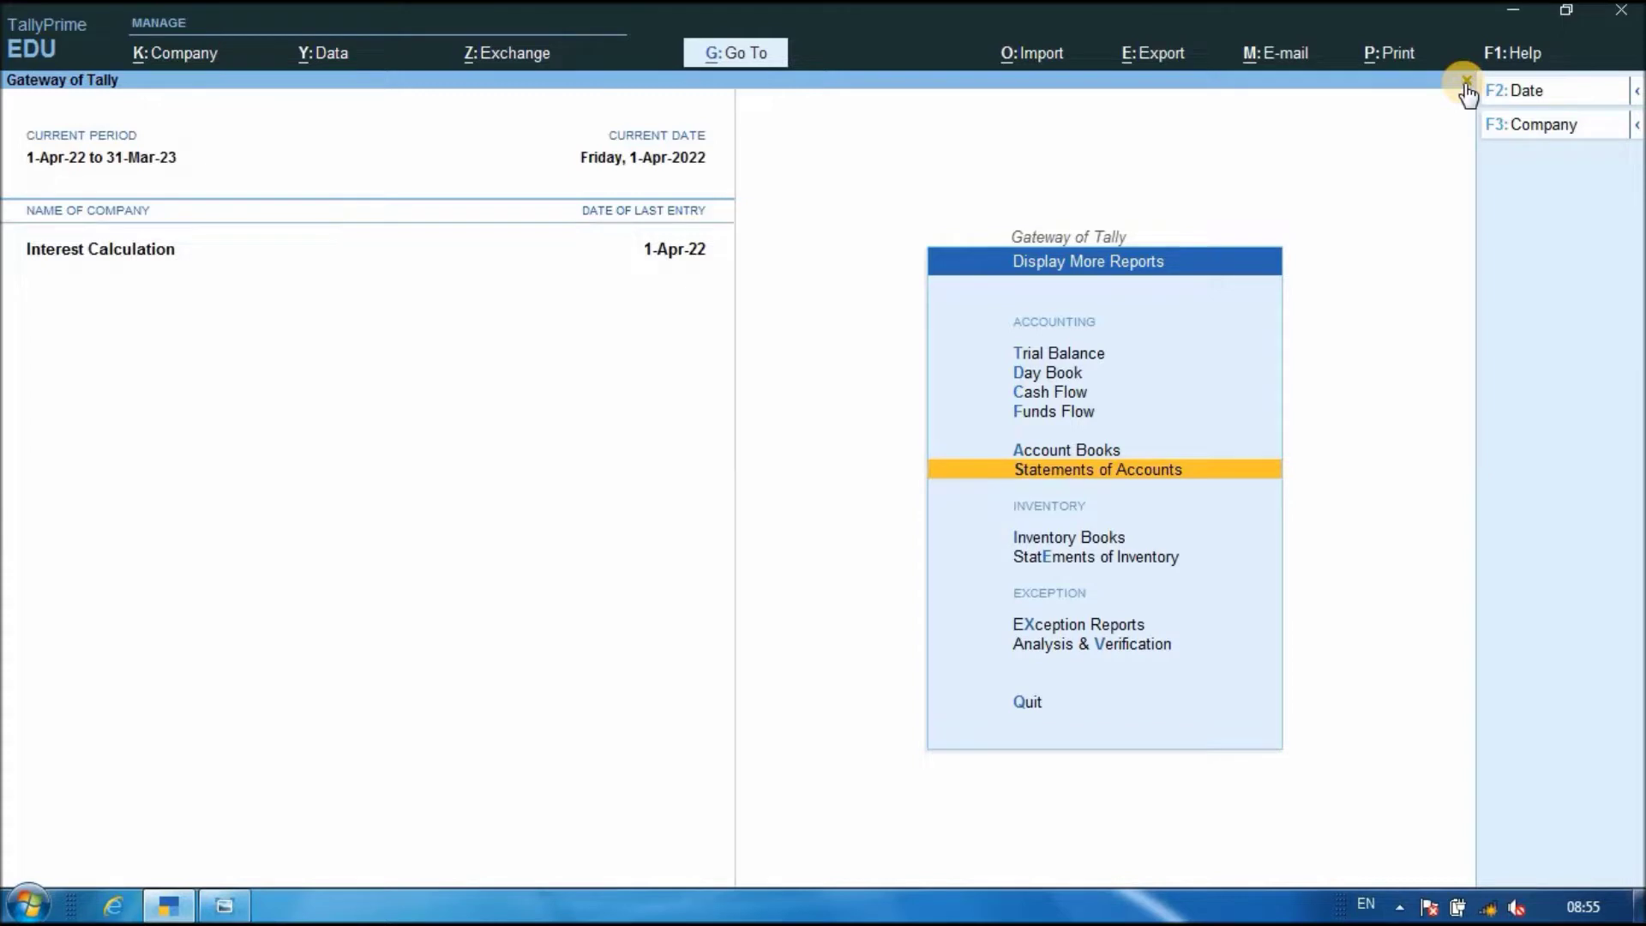
{"action": "left_click", "coordinate": [1467, 82]}
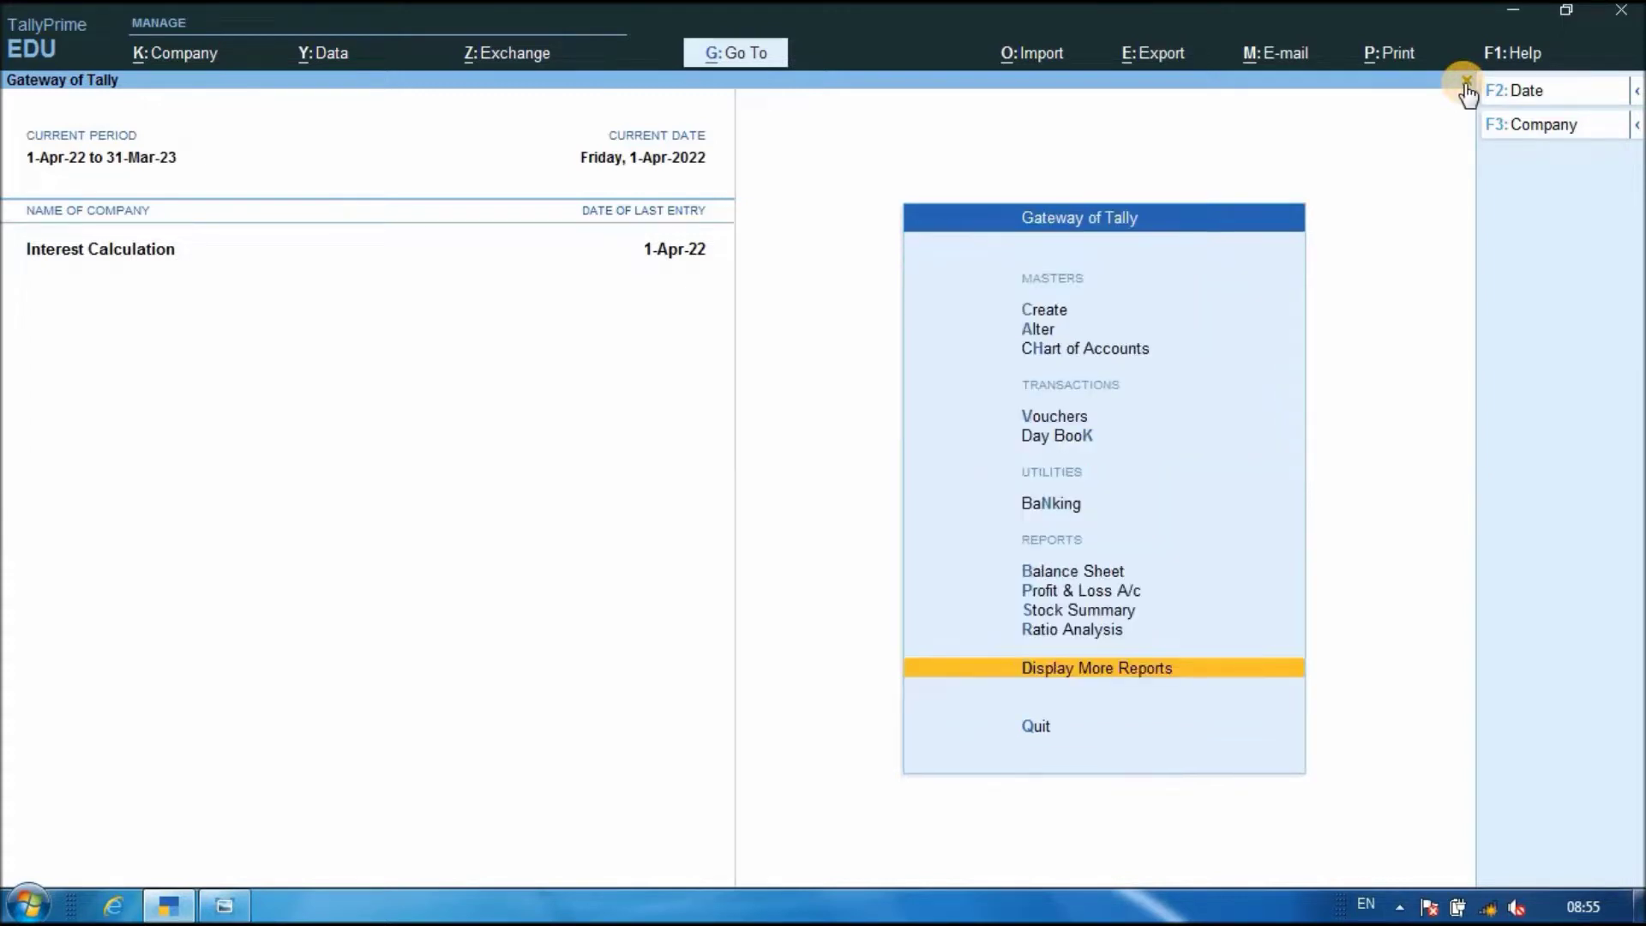
- Examine the loan vouchers in the Day Book in detailed form, and return to the Gateway of Tally without quitting
{"action": "left_click", "coordinate": [1060, 439]}
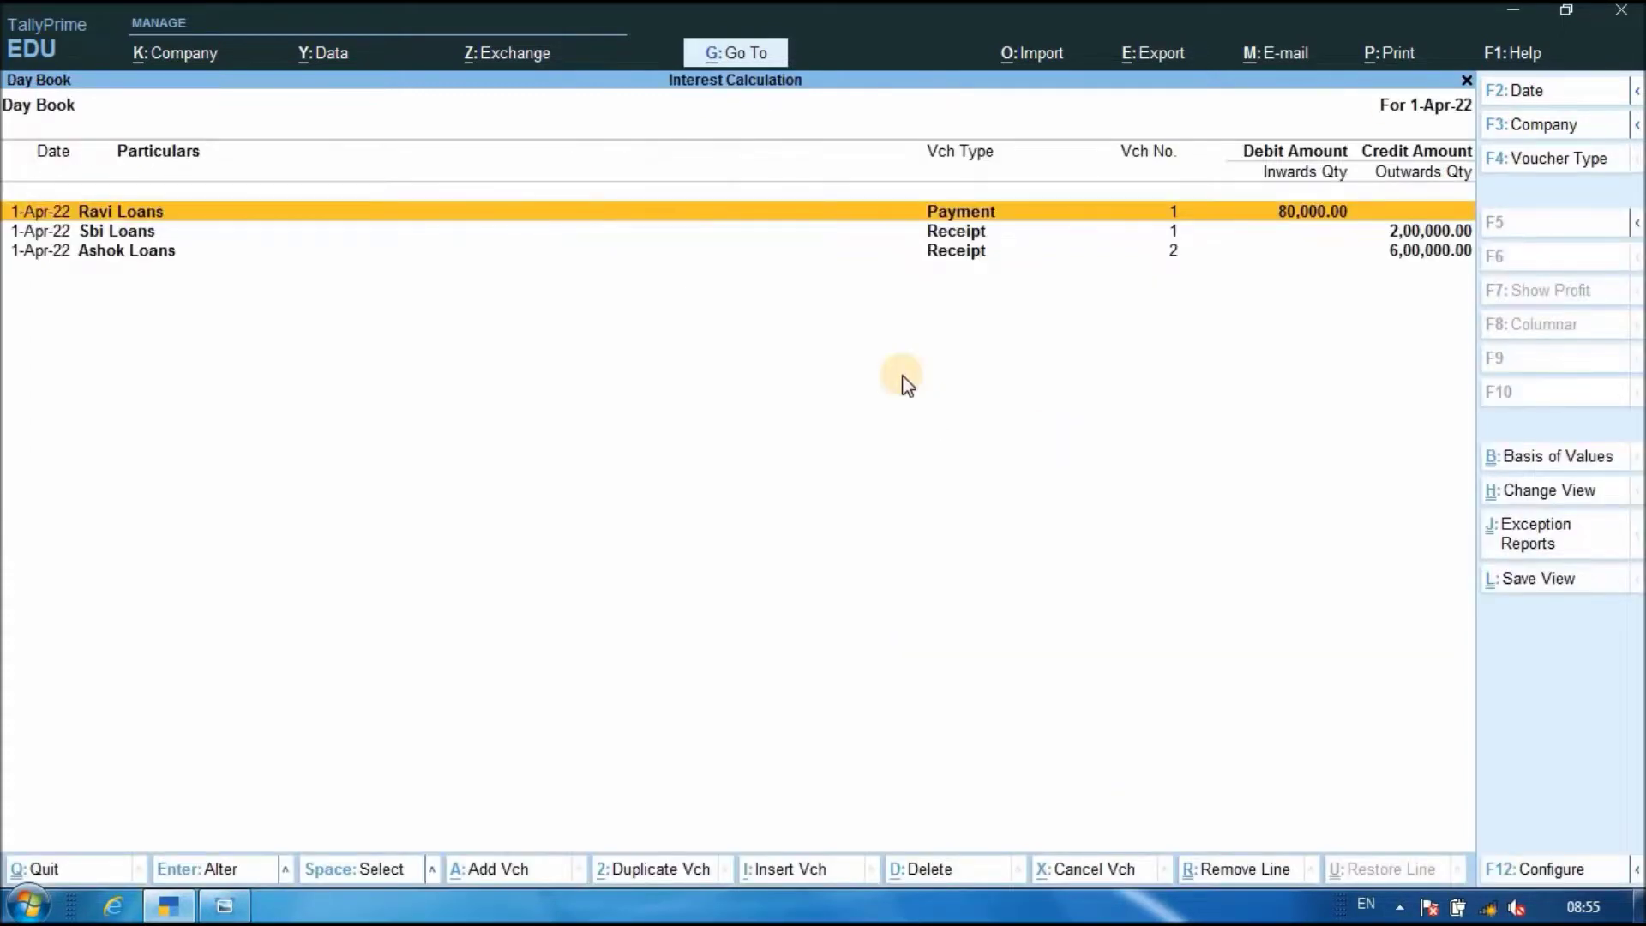
{"action": "key", "text": "alt+F5"}
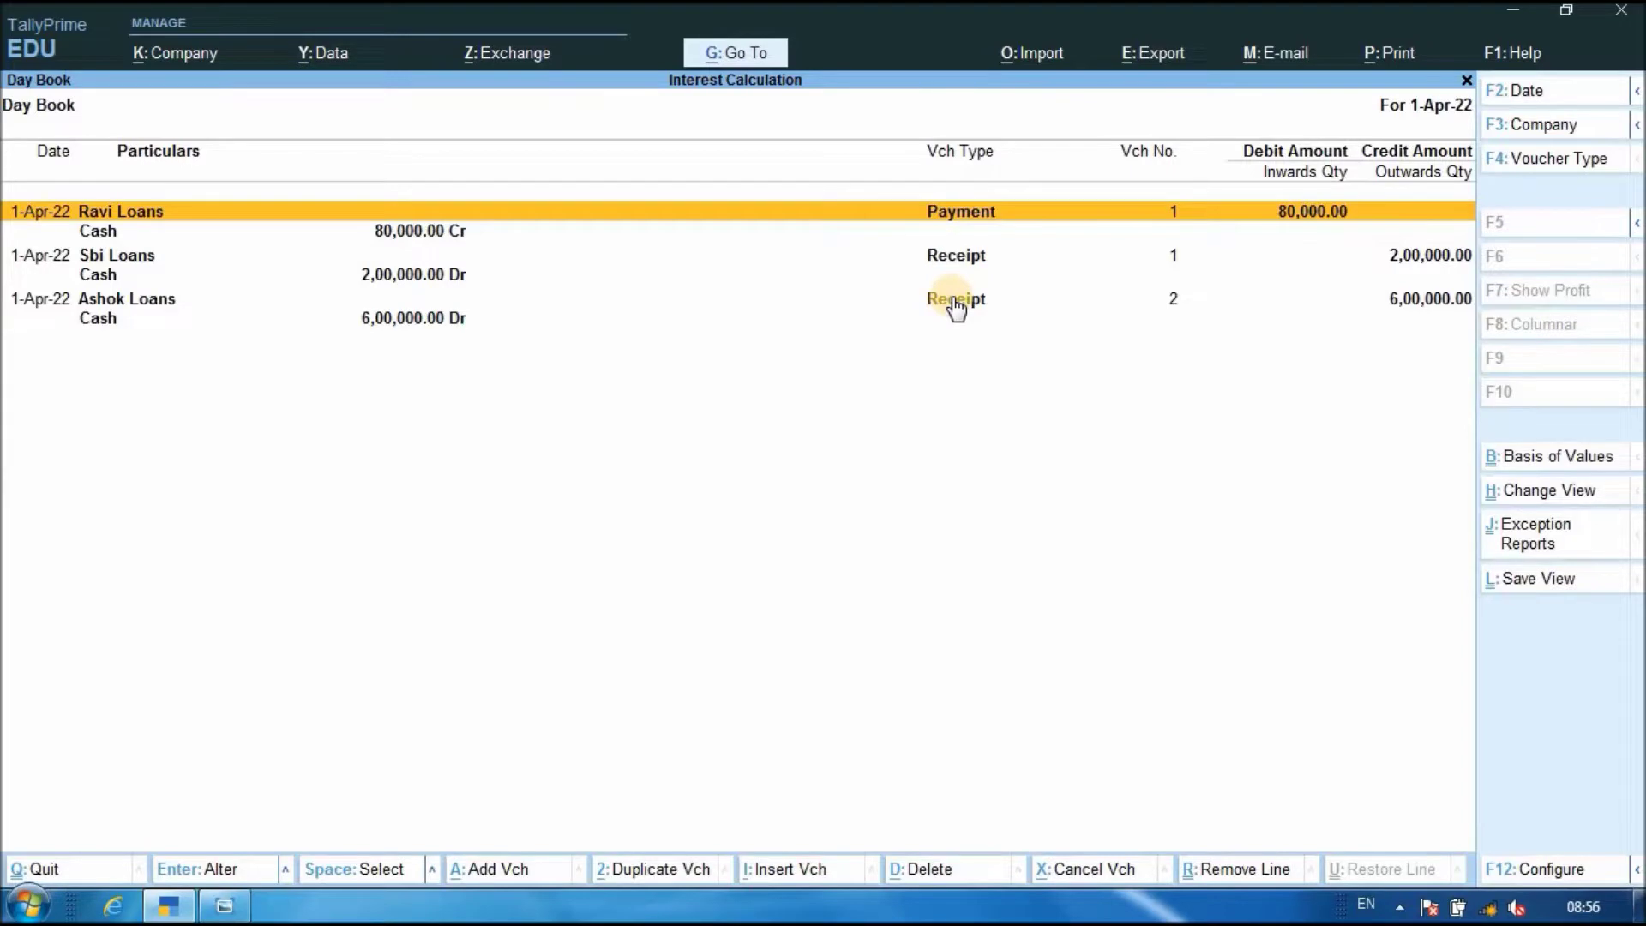
{"action": "left_click", "coordinate": [1466, 80]}
{"action": "left_click", "coordinate": [1467, 80]}
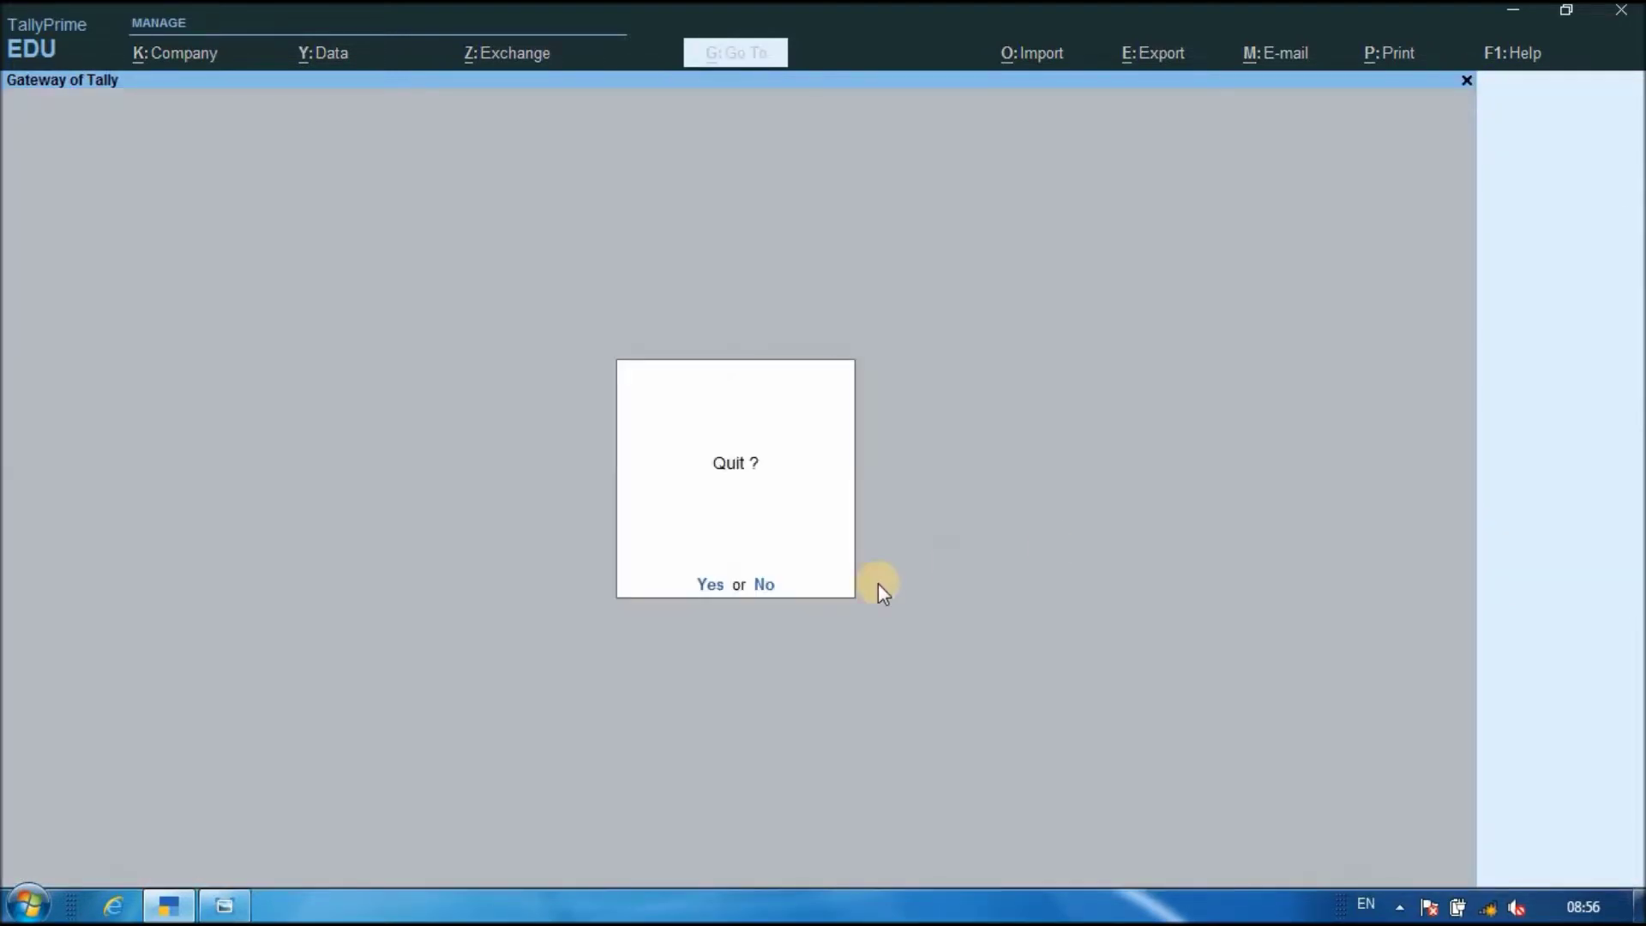
{"action": "left_click", "coordinate": [760, 587]}
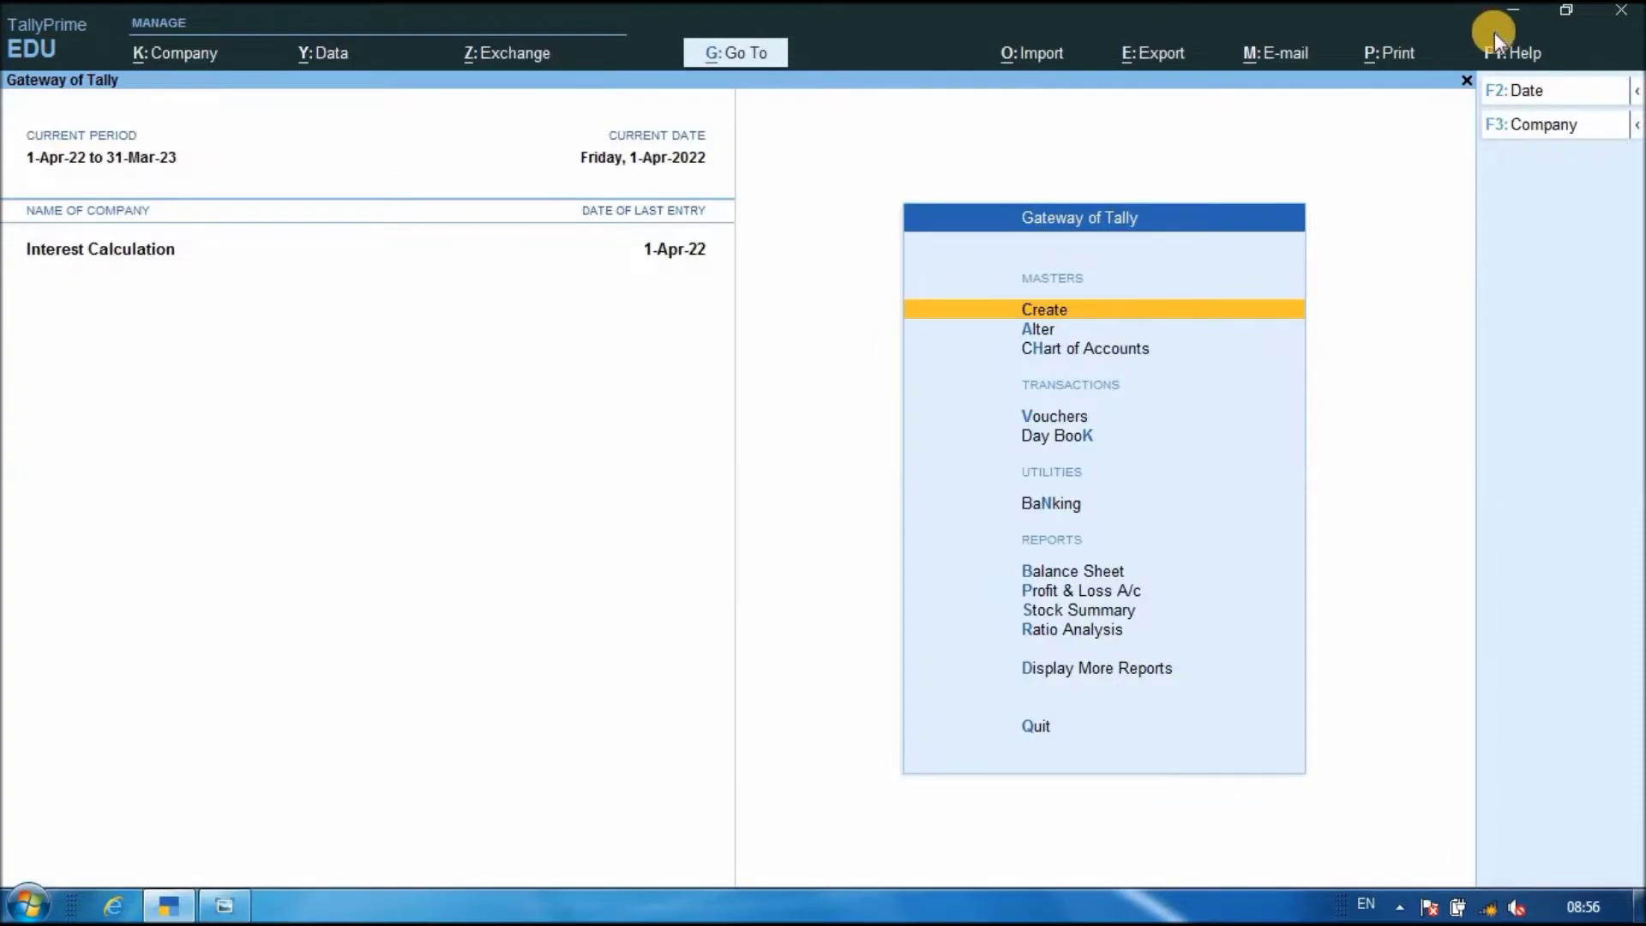
- Minimise TallyPrime, review the interest examples image in Windows Photo Viewer, and minimise that window too
{"action": "left_click", "coordinate": [1515, 19]}
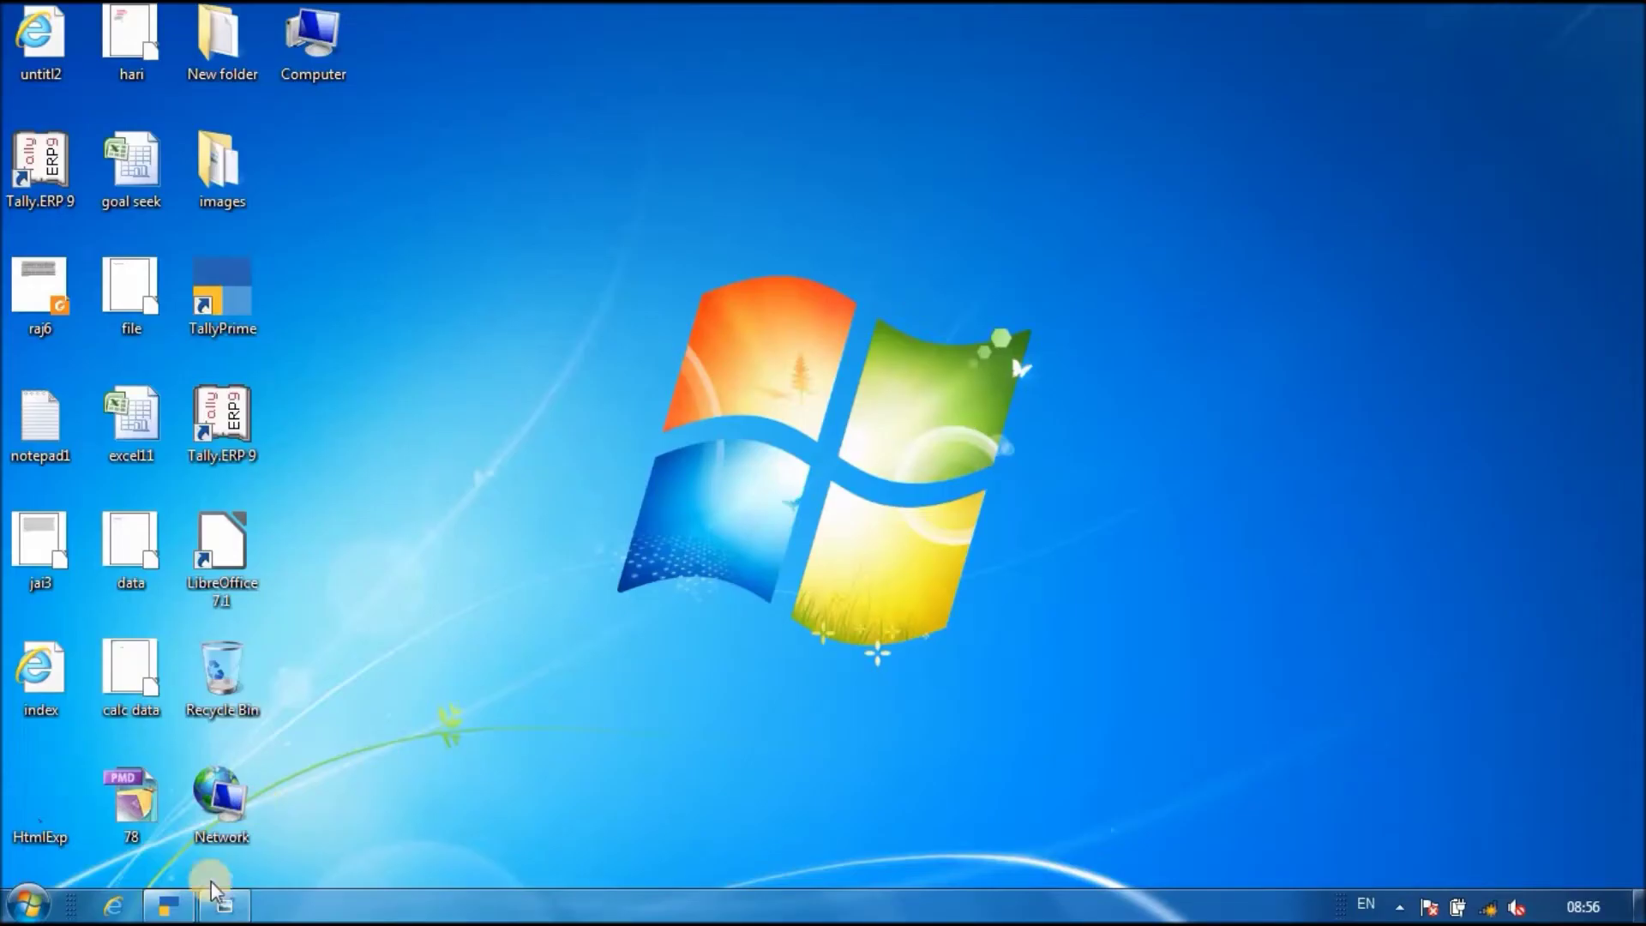
{"action": "left_click", "coordinate": [224, 907]}
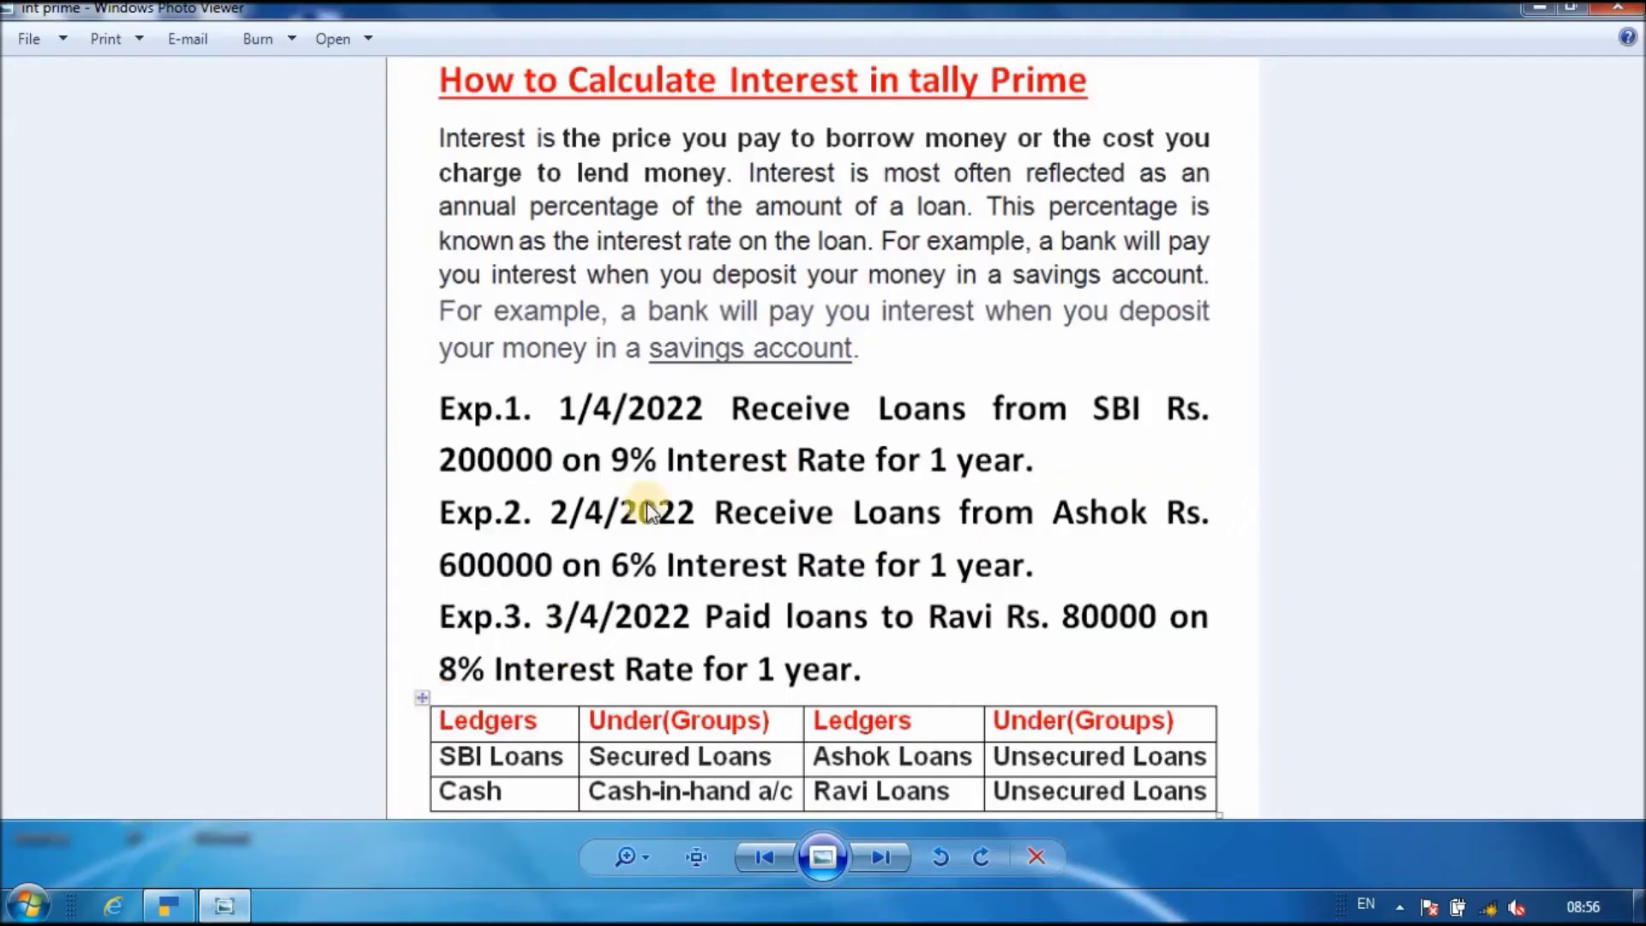
{"action": "left_click", "coordinate": [1540, 9]}
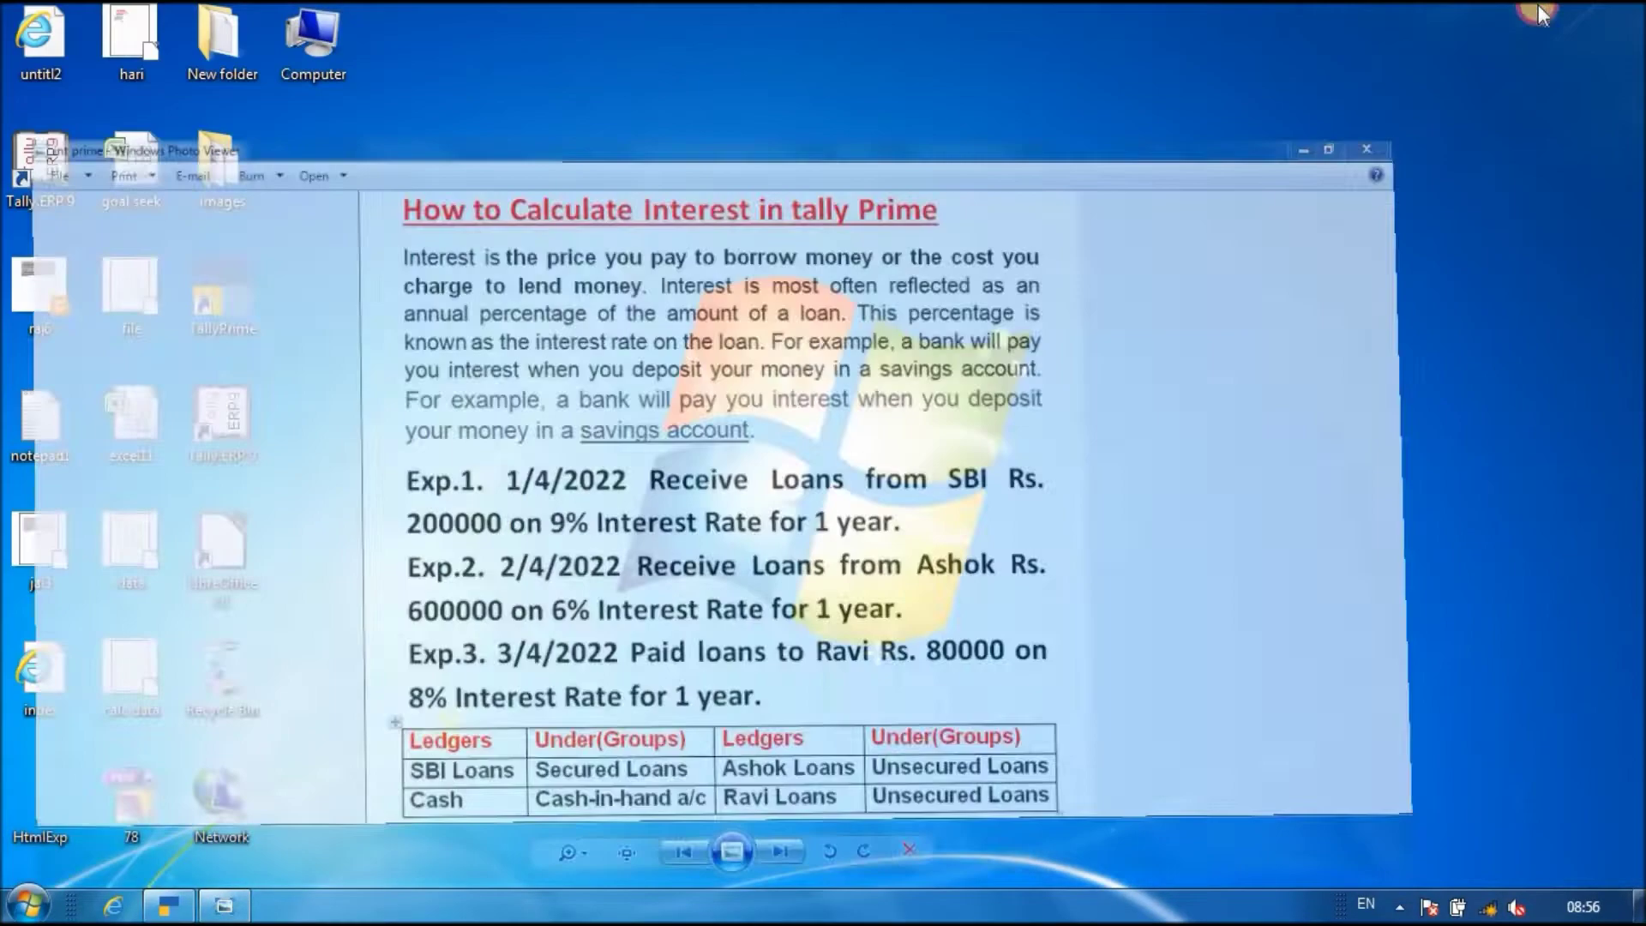